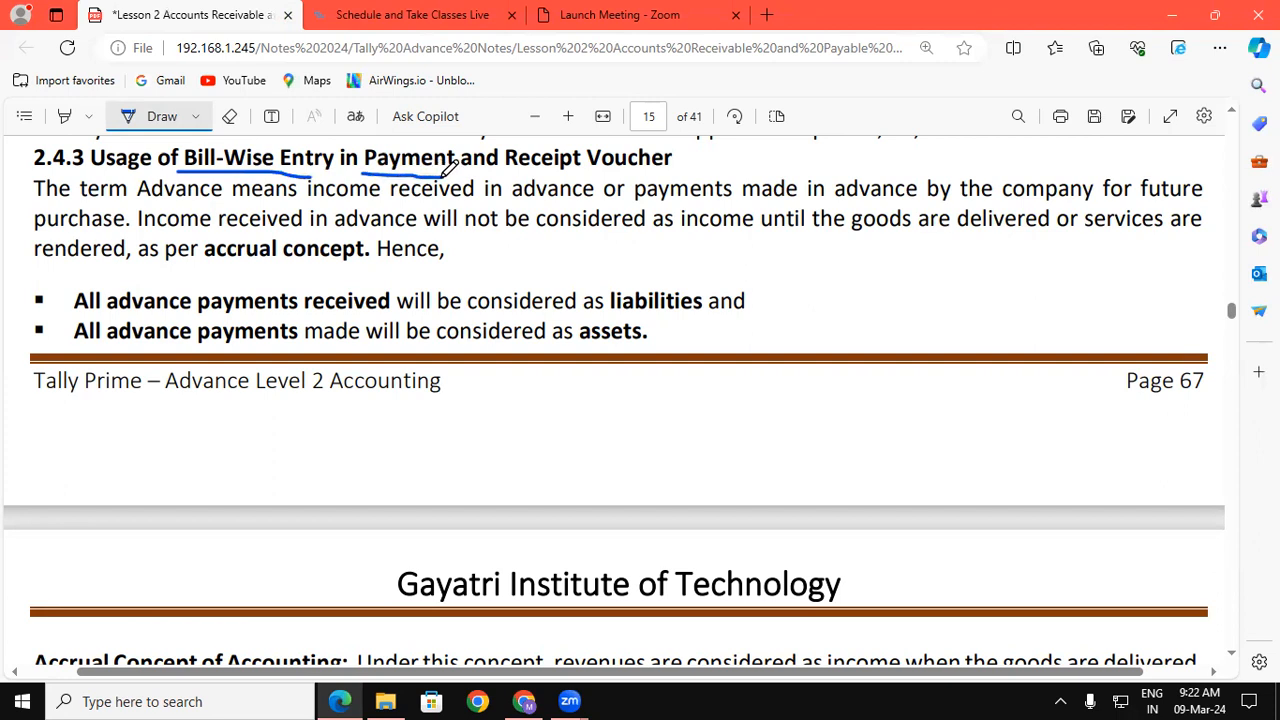
Underline "Receipt" in the 2.4.3 heading and bracket the start of the paragraph explaining advance.
left_click_drag(507, 173, 578, 170)
mouse_move(17, 176)
left_mouse_down()
mouse_move(20, 256)
mouse_move(46, 264)
left_mouse_up()
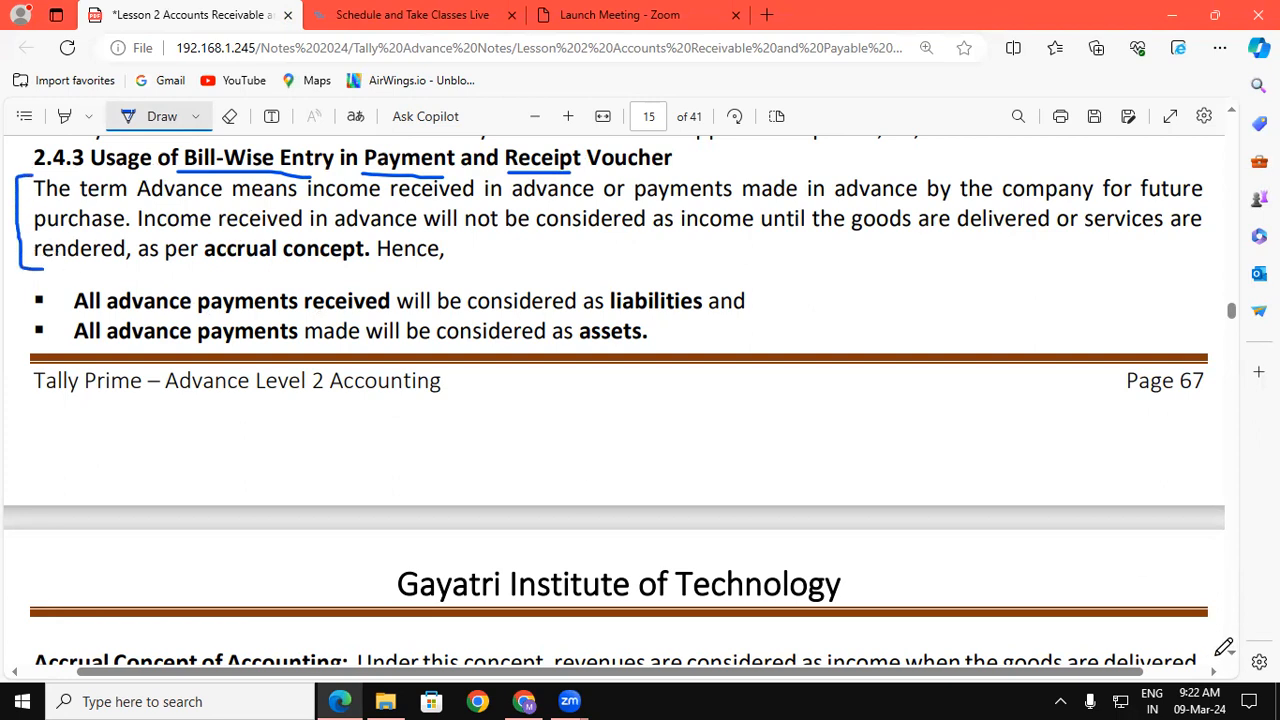
In Illustration 3's payment voucher text, underline the date 1st July 2020, 2,00,000, LG Electronics and the reference LG/Adv/5.
scroll(1230, 662, "down", 4)
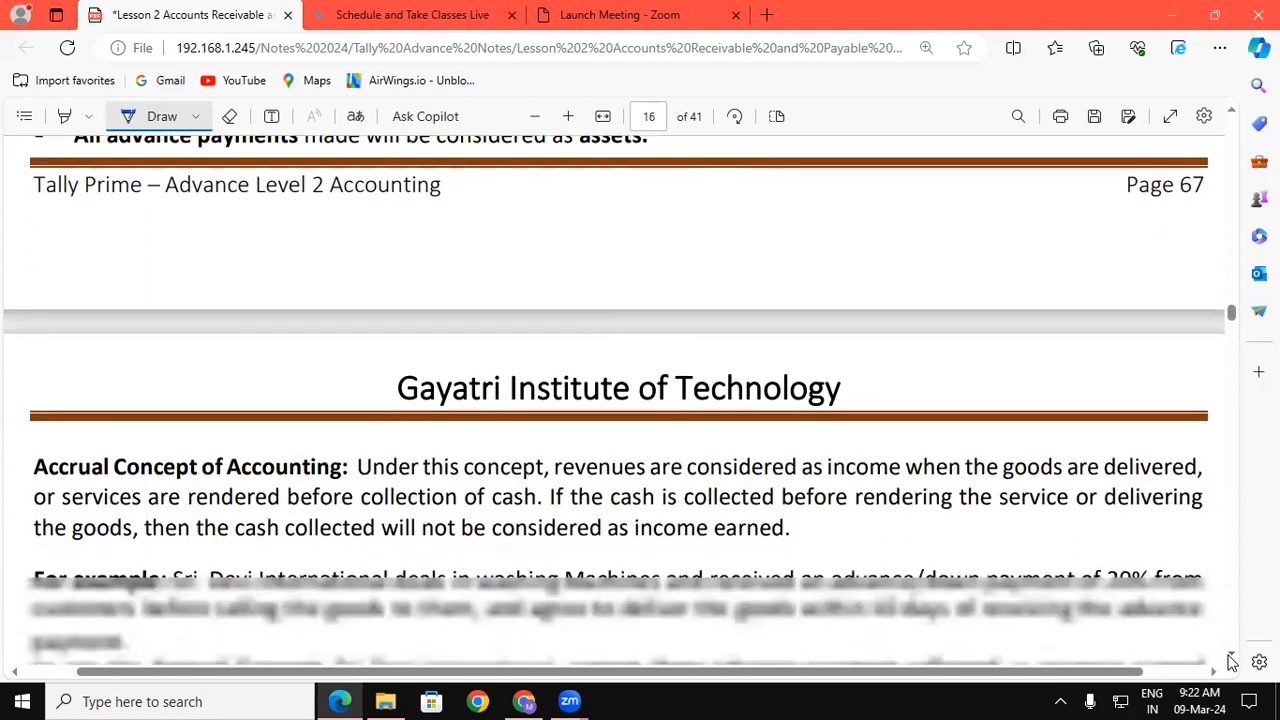
scroll(1230, 662, "down", 3)
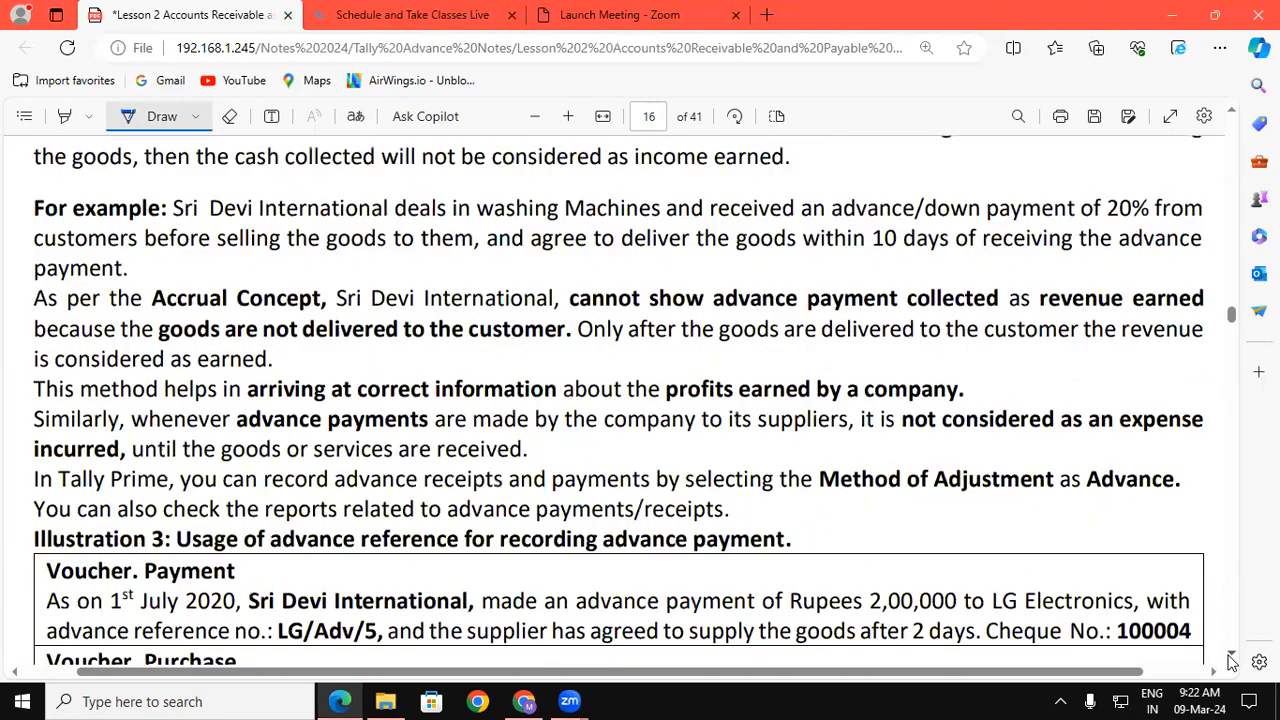
scroll(1230, 662, "down", 5)
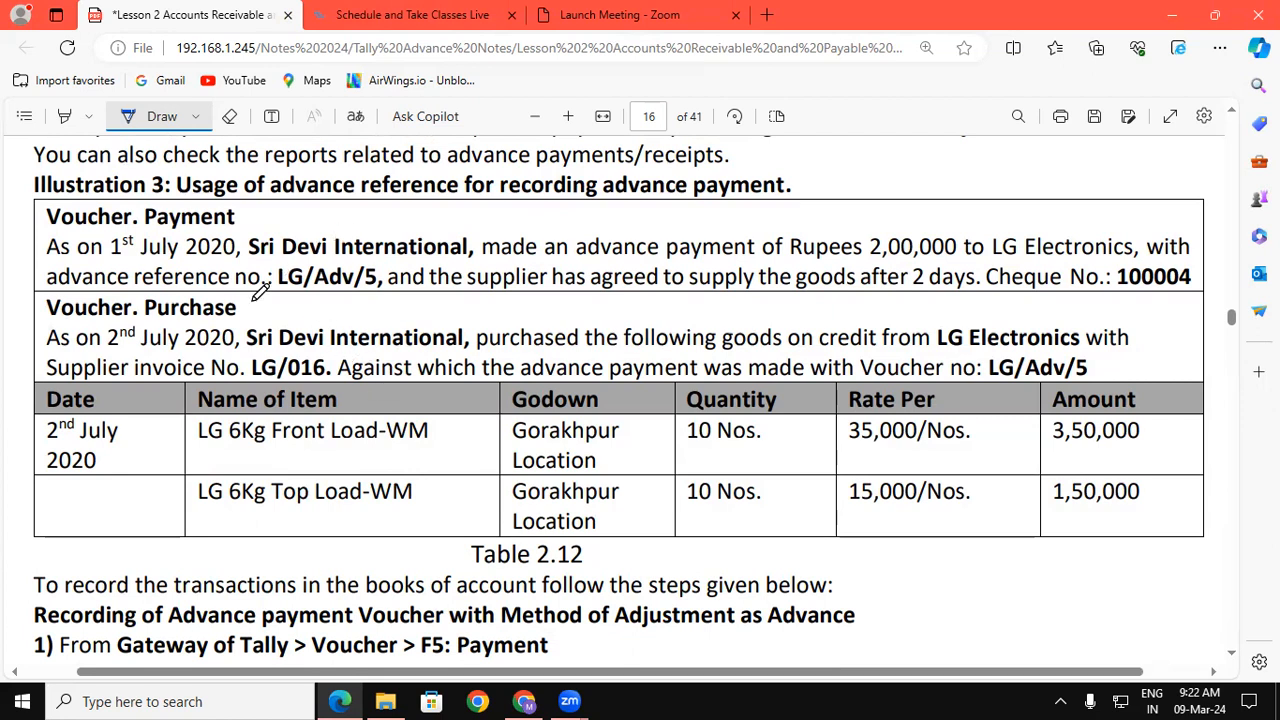
left_click_drag(106, 262, 215, 270)
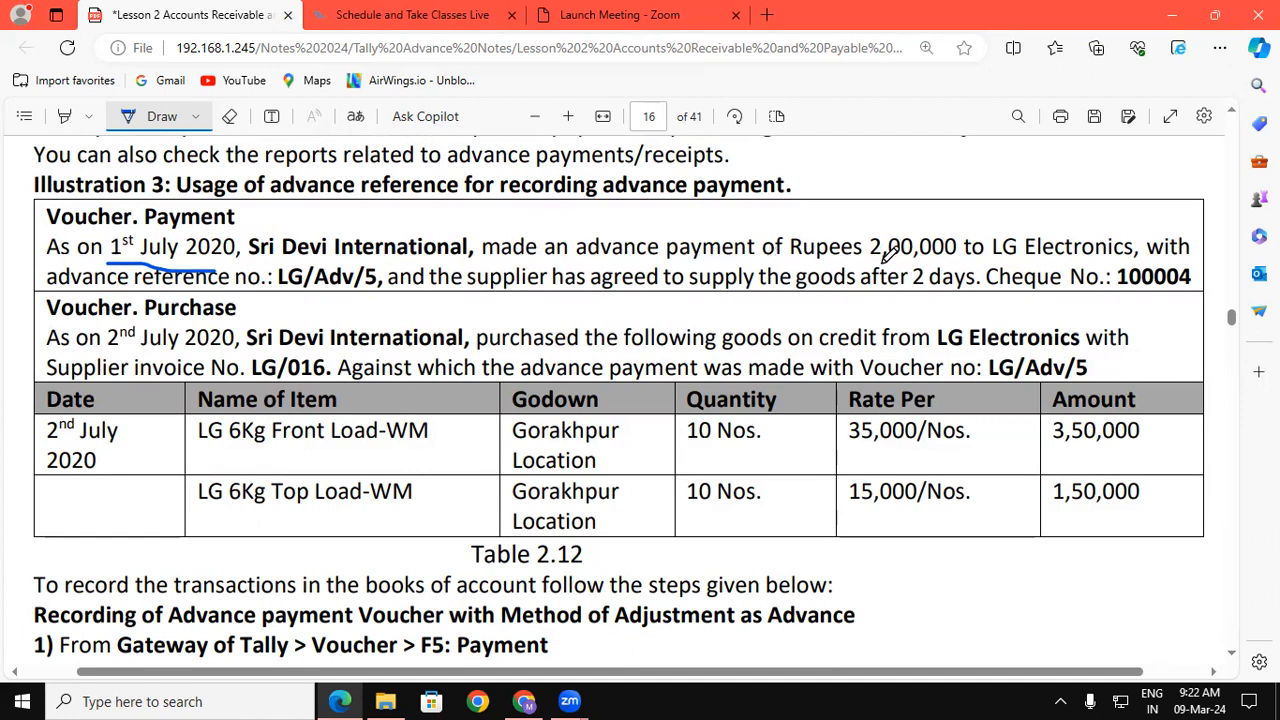
left_click_drag(867, 262, 1136, 262)
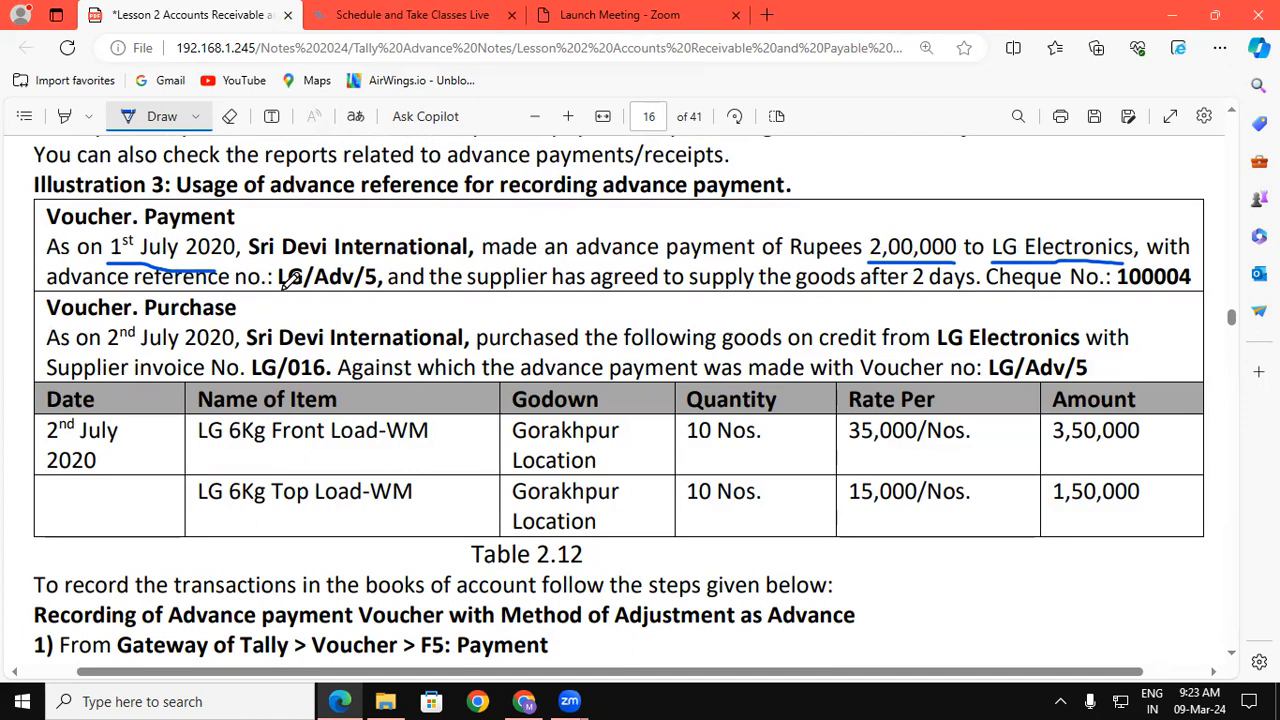
left_click_drag(280, 289, 382, 289)
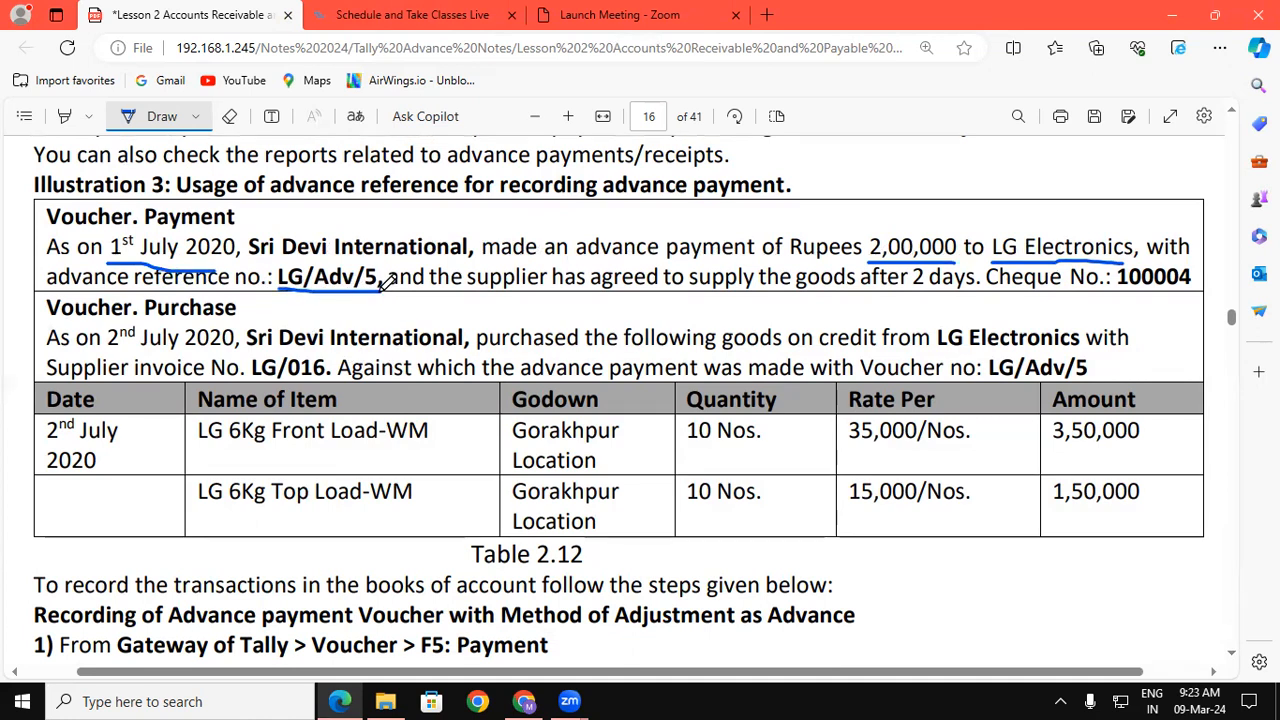
left_click_drag(280, 289, 380, 288)
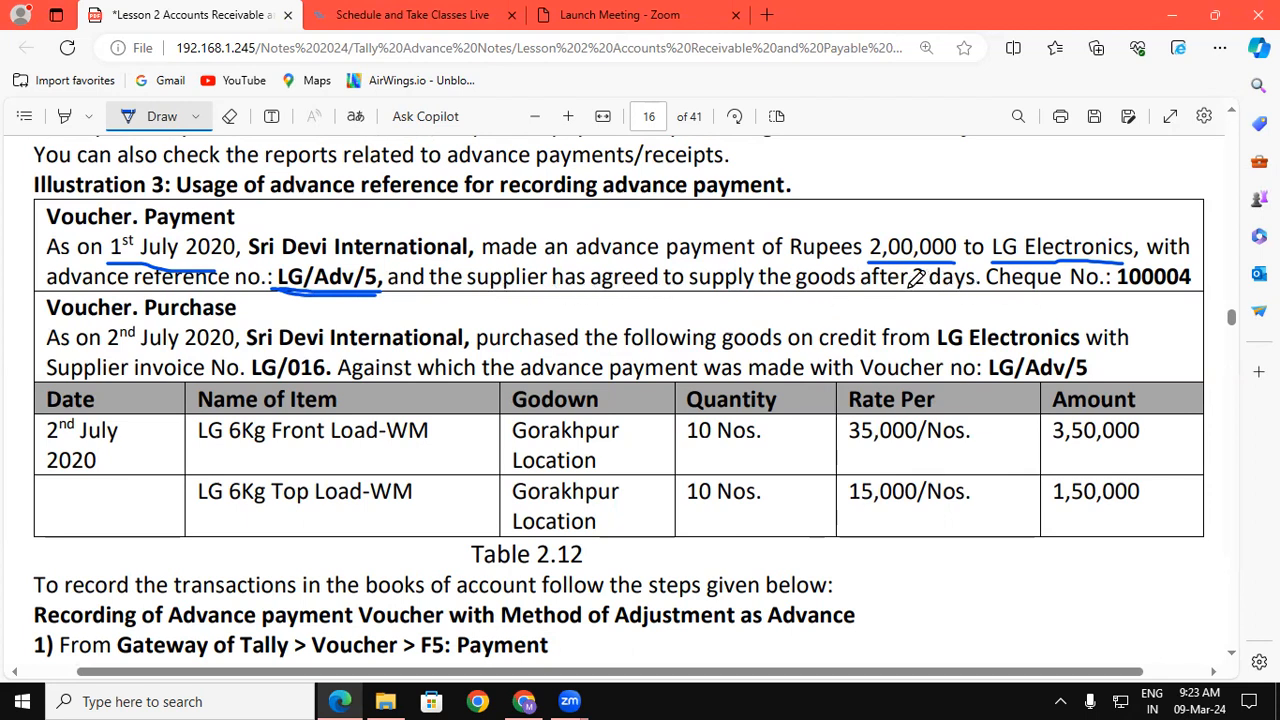
Underline "2 days" and the cheque number in the payment voucher text, and circle the amount 2,00,000.
left_click_drag(910, 288, 974, 289)
mouse_move(960, 228)
left_mouse_down()
mouse_move(868, 224)
mouse_move(858, 246)
mouse_move(885, 266)
mouse_move(935, 268)
mouse_move(960, 262)
mouse_move(962, 228)
left_mouse_up()
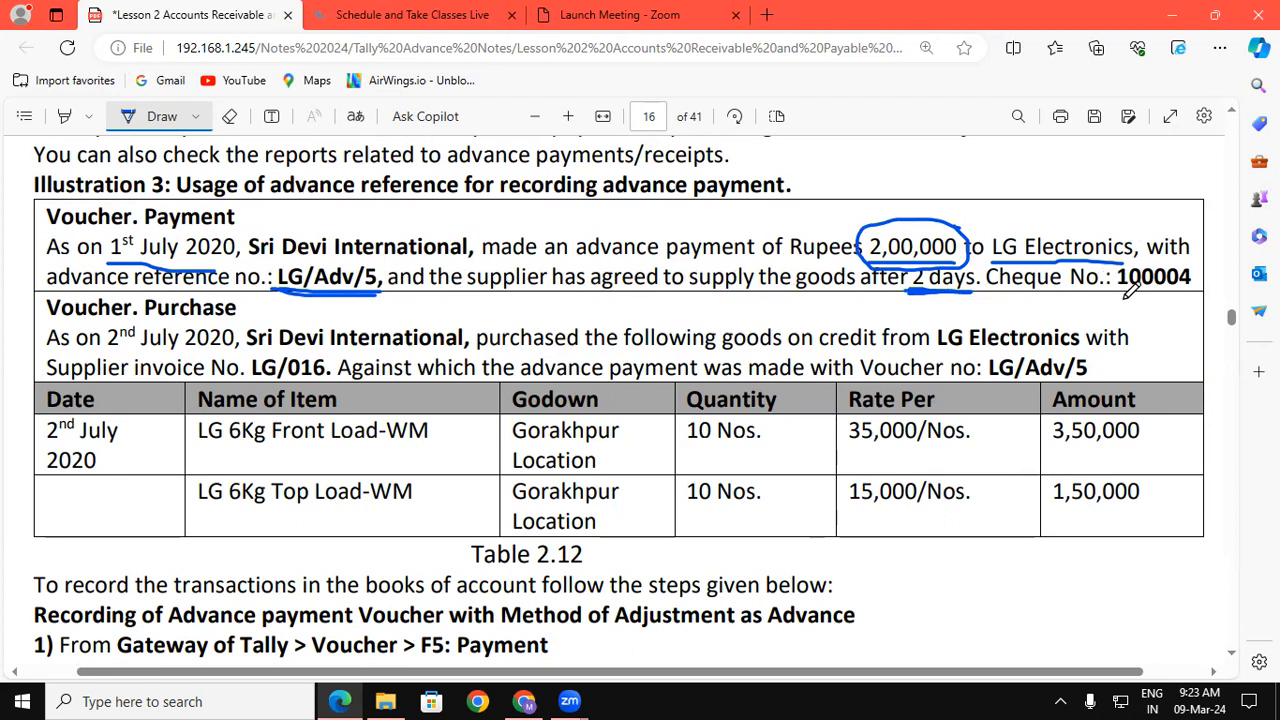
left_click_drag(1118, 289, 1192, 289)
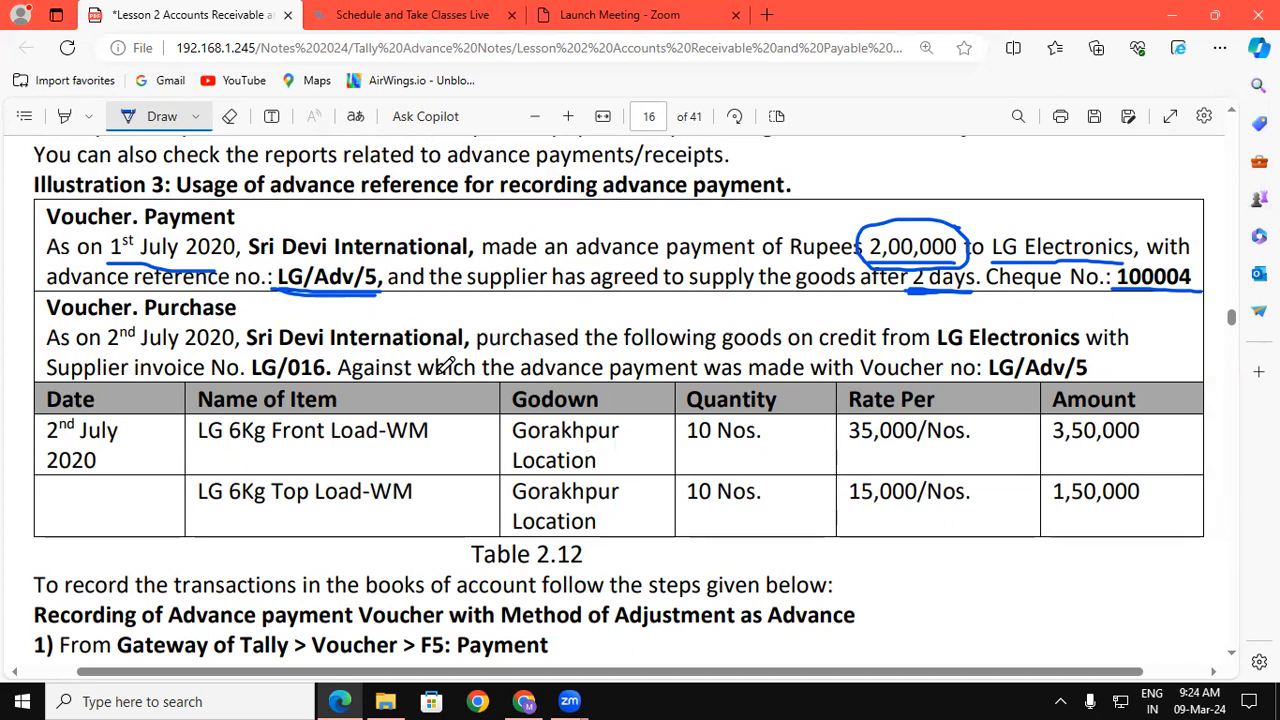
Launch TallyPrime from the desktop.
key("super+d")
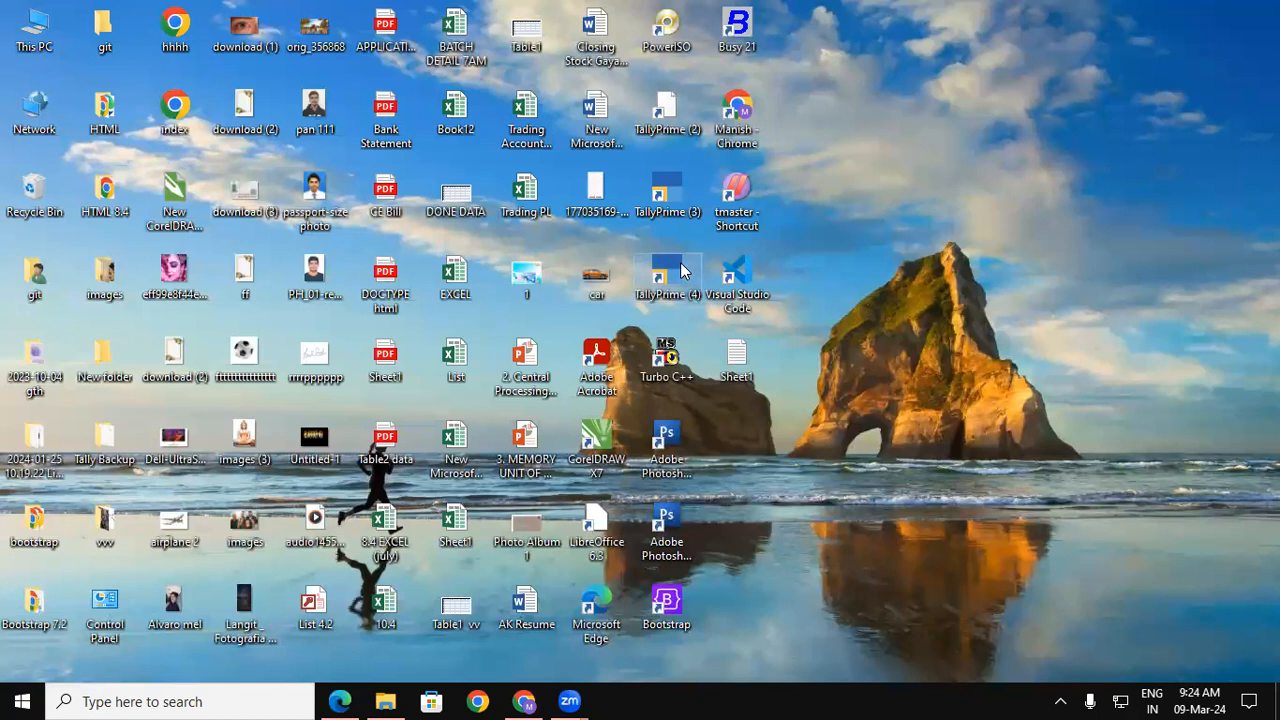
double_click(681, 270)
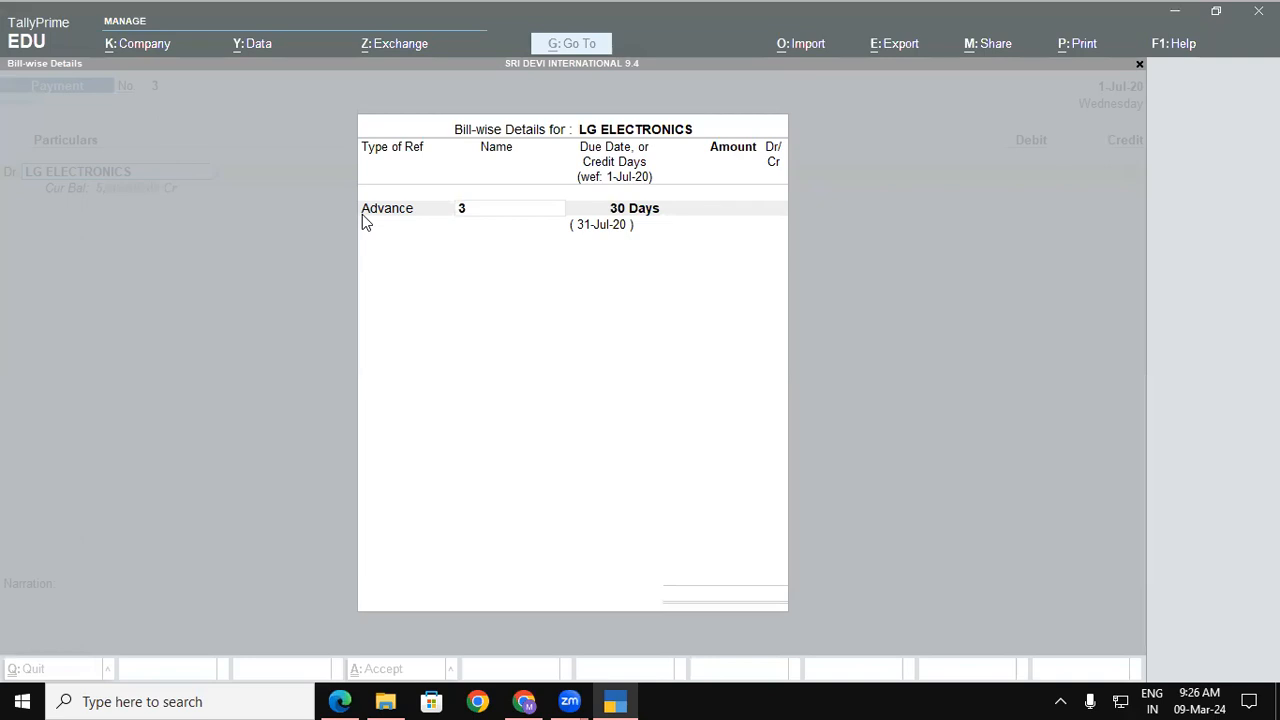
Copy the advance reference LG/Adv/5 from the lesson PDF and enter it as the Advance name in TallyPrime's LG ELECTRONICS bill-wise details.
left_click(364, 215)
left_click(476, 212)
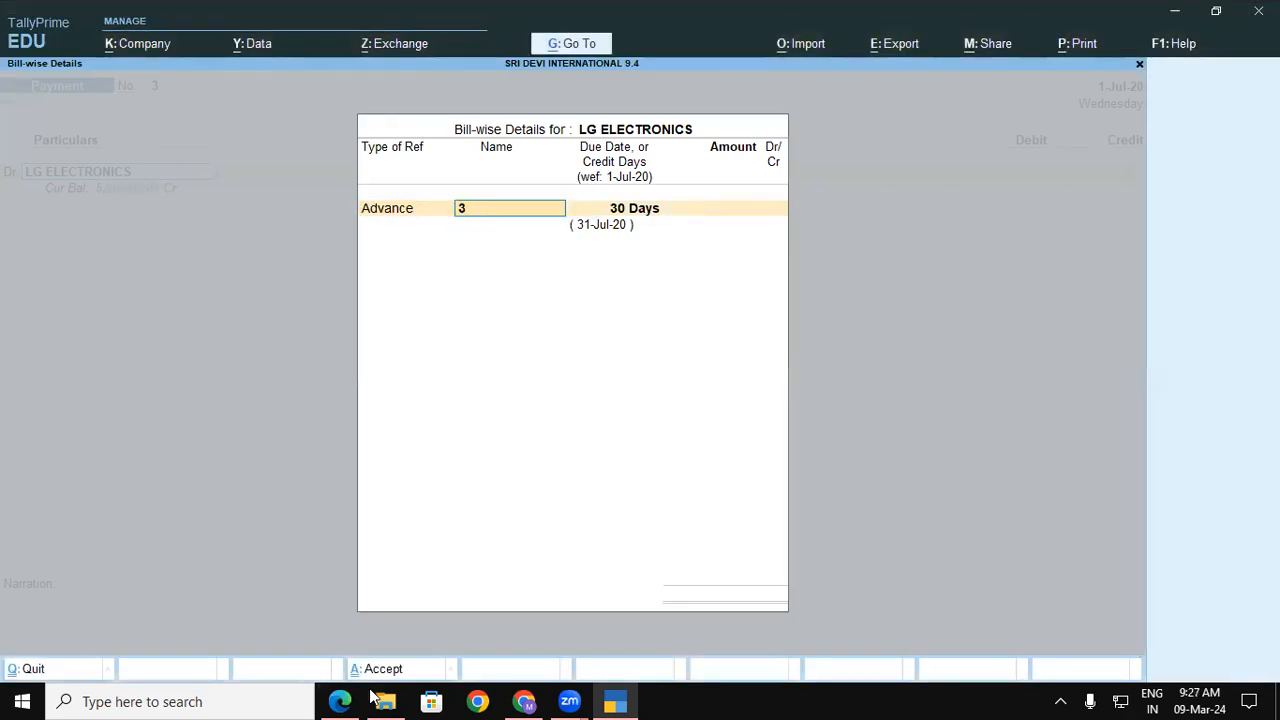
left_click(340, 701)
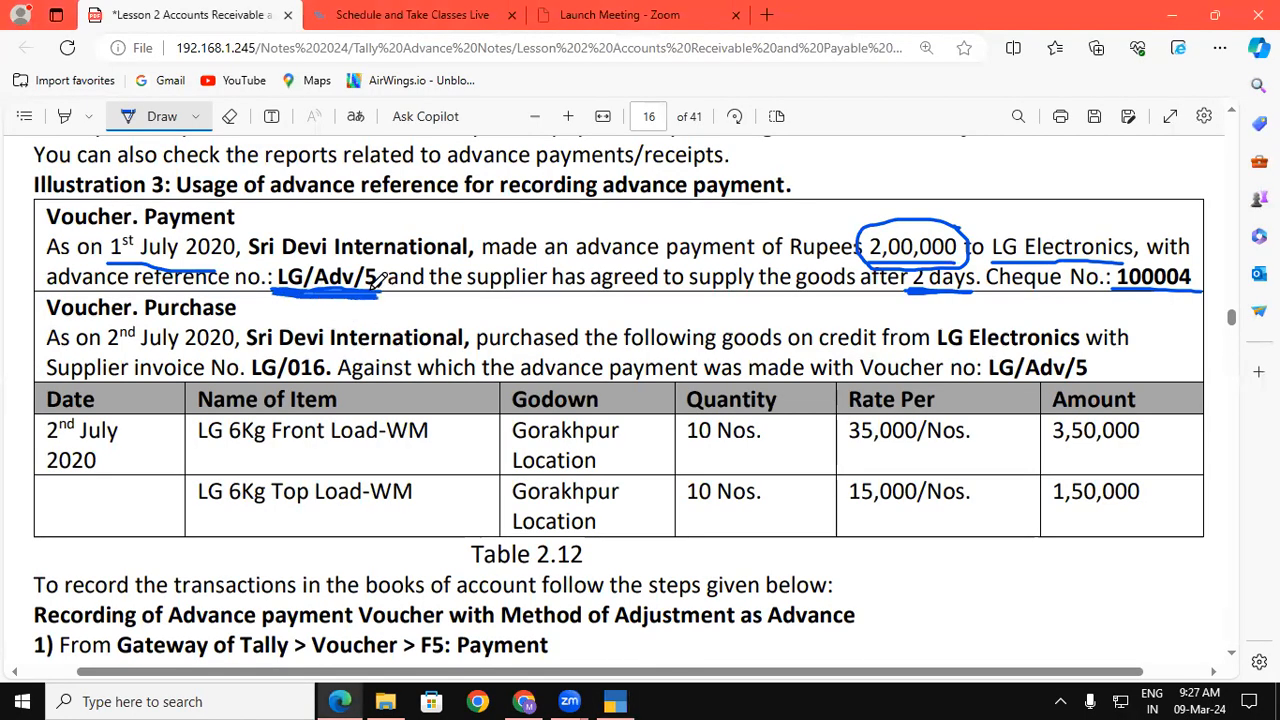
left_click(162, 117)
left_click_drag(275, 279, 373, 279)
key("ctrl+c")
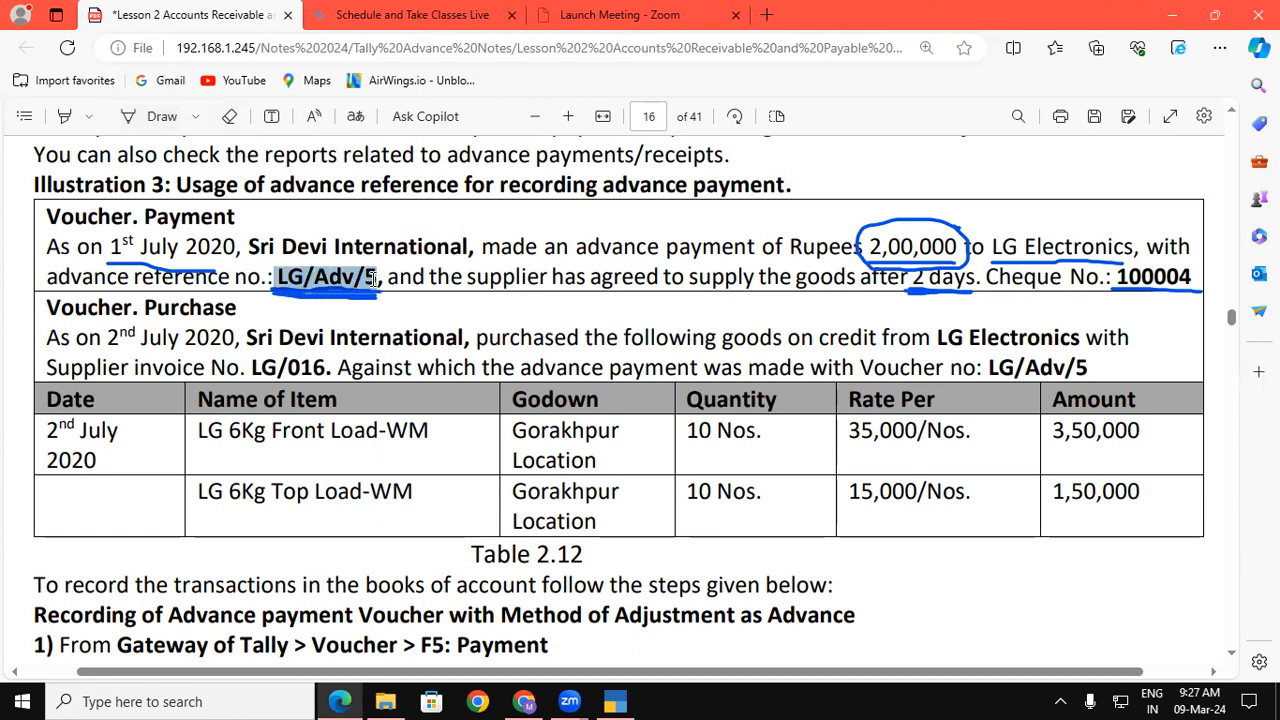
left_click(634, 700)
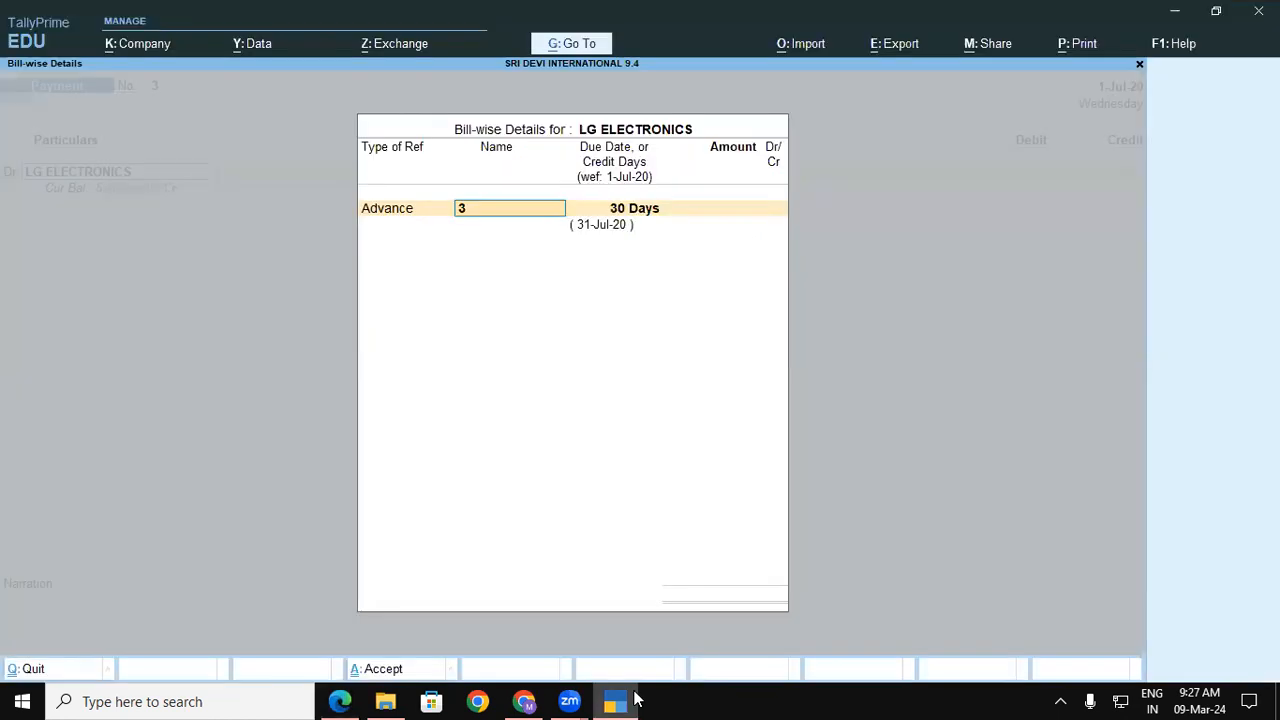
key("ctrl+v")
key("Return")
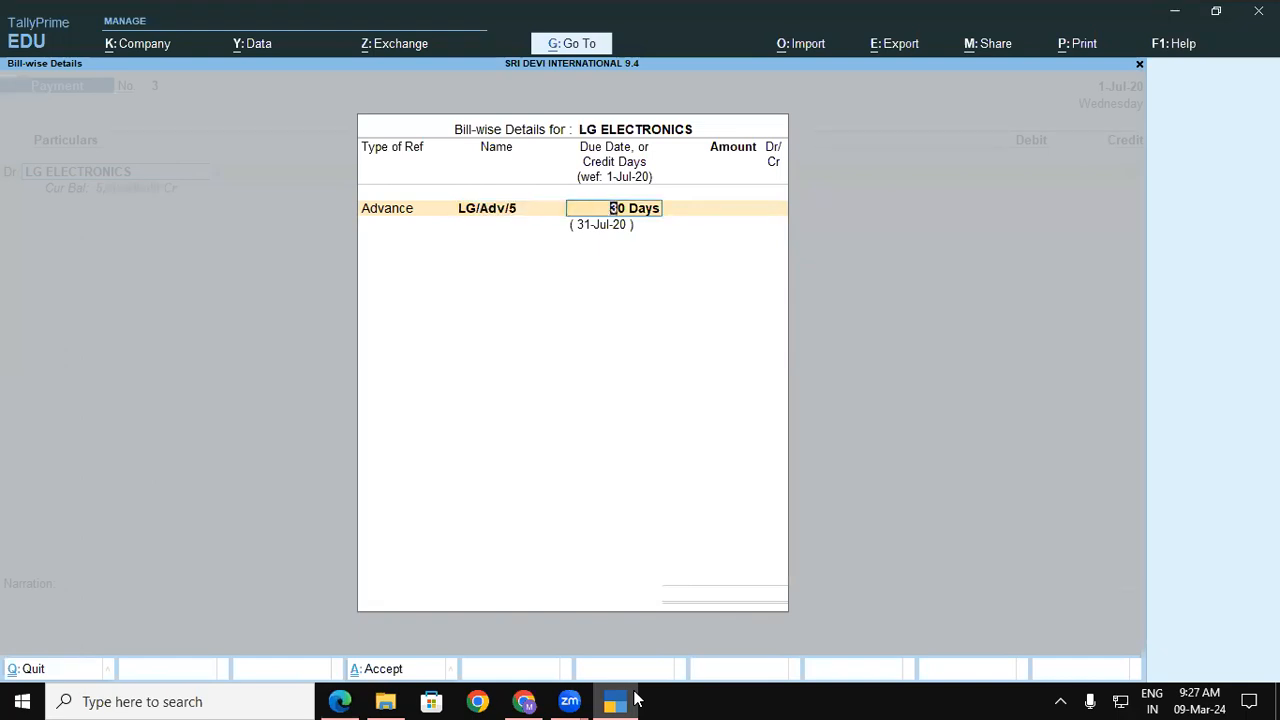
Set the LG/Adv/5 advance to 2 credit days and 2,00,000 Dr, and finish the bill-wise details.
key("Return")
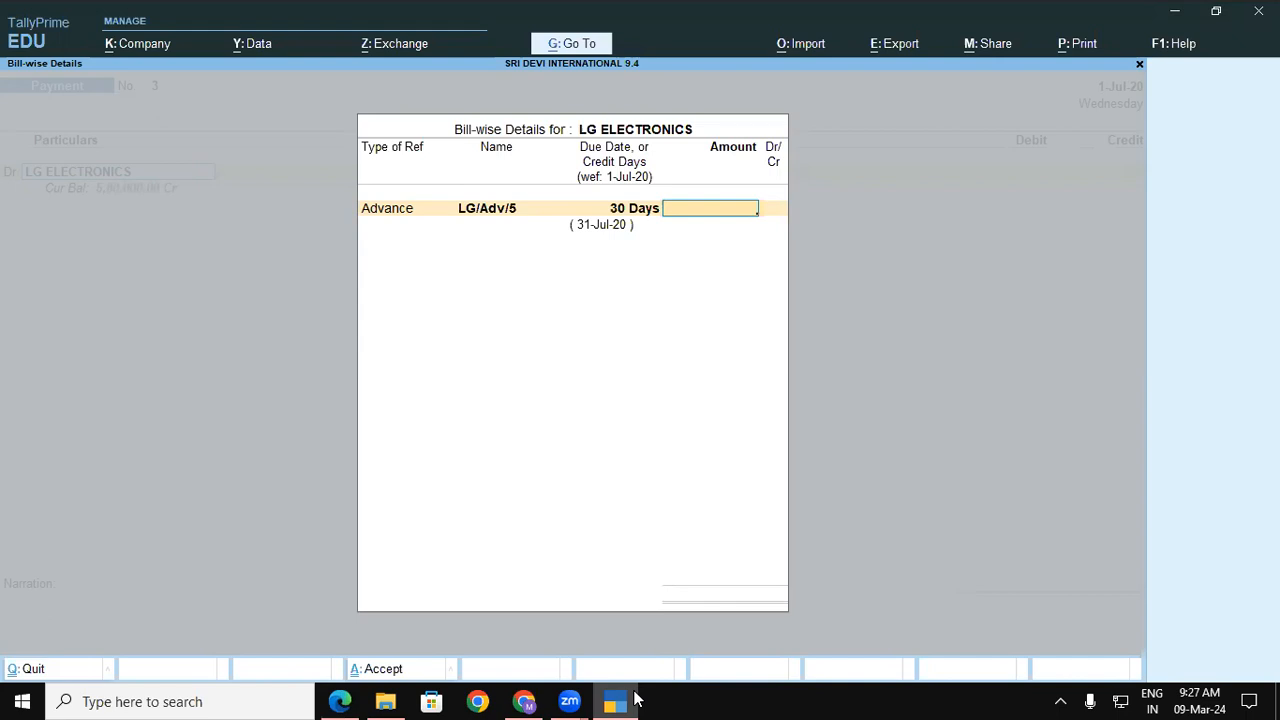
key("BackSpace")
type("2")
key("Return")
type("2,00,000")
key("Return")
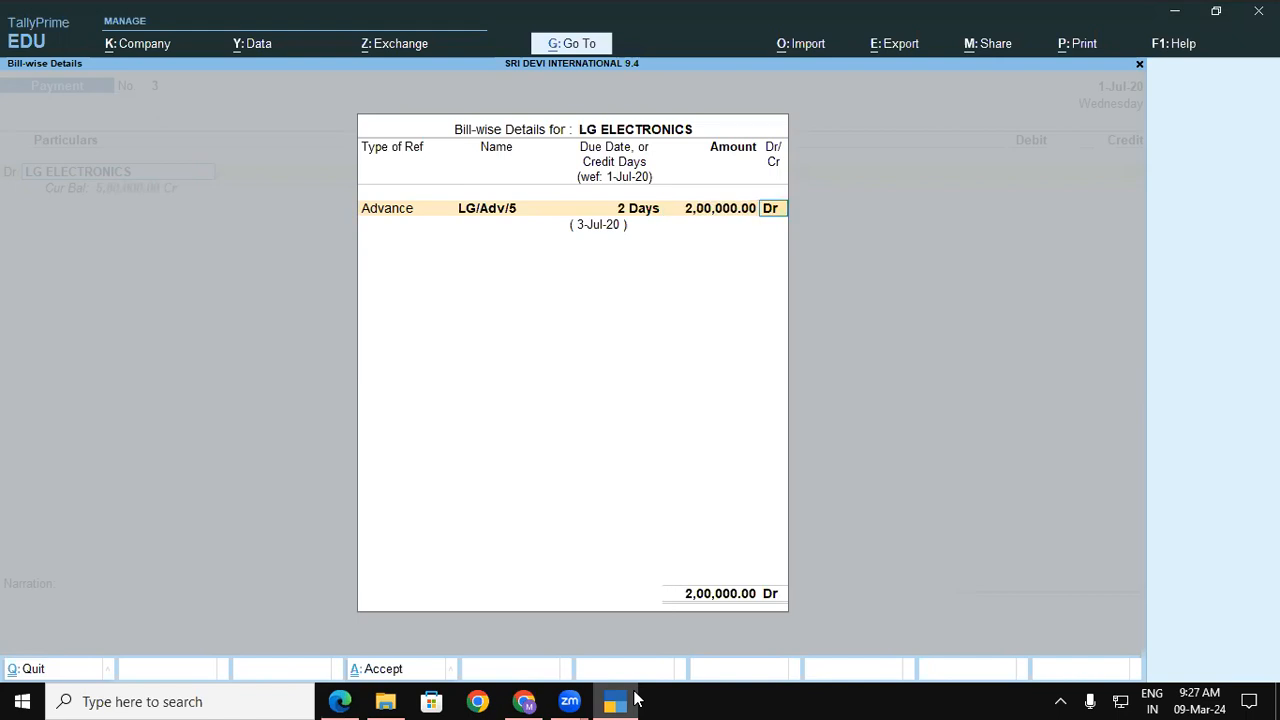
key("Return")
key("Return")
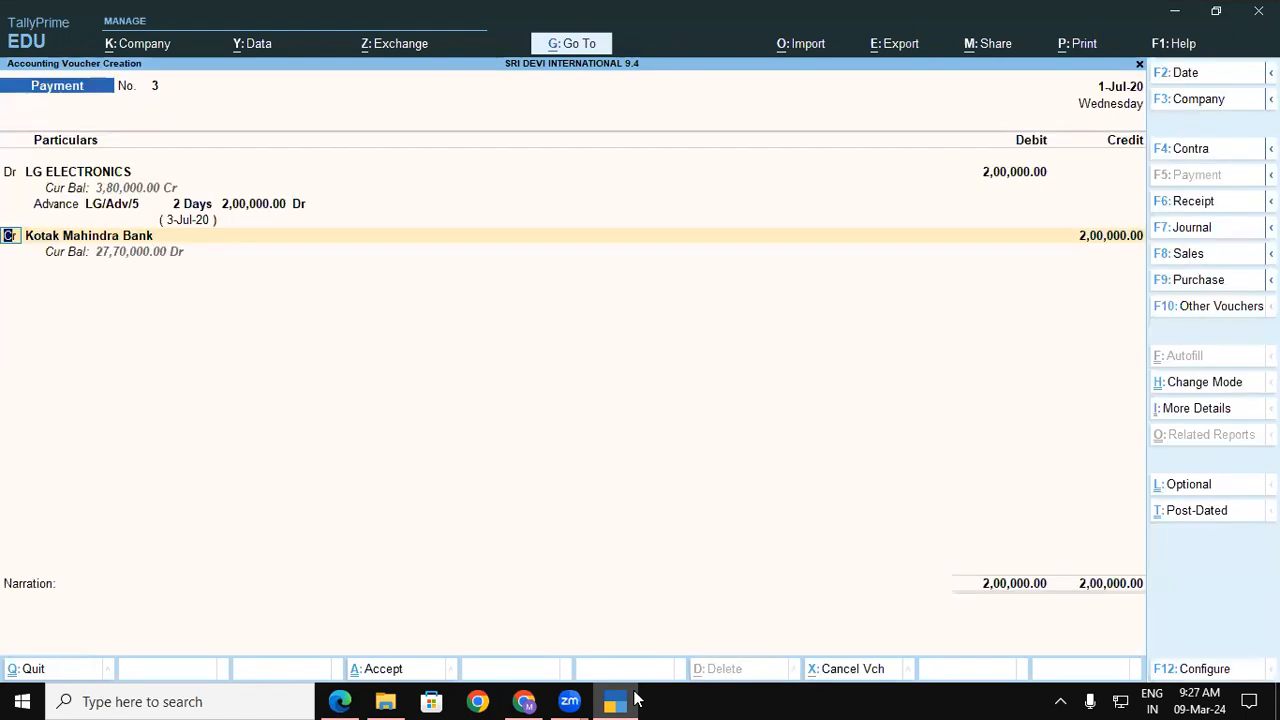
Credit Kotak Mahindra Bank with 2,00,000 by cheque, leaving the instrument number blank, and accept the payment voucher.
key("Return")
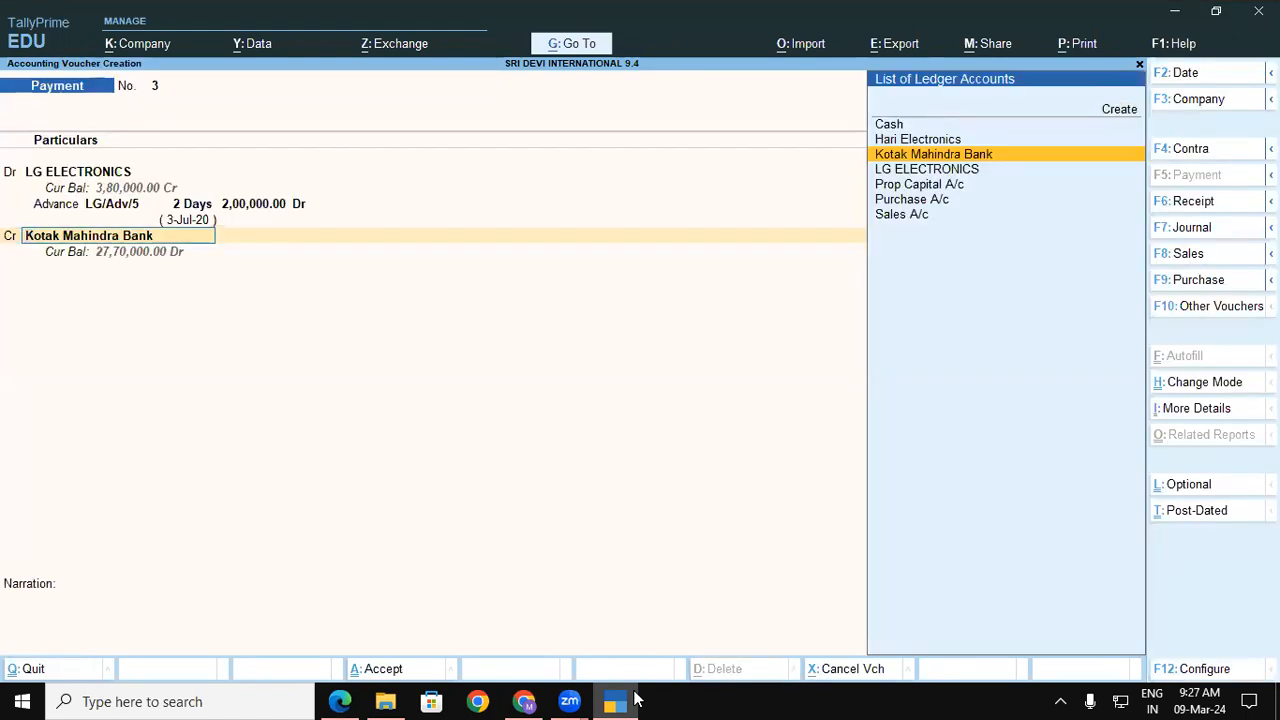
key("Return")
key("Return")
key("Return")
key("Return")
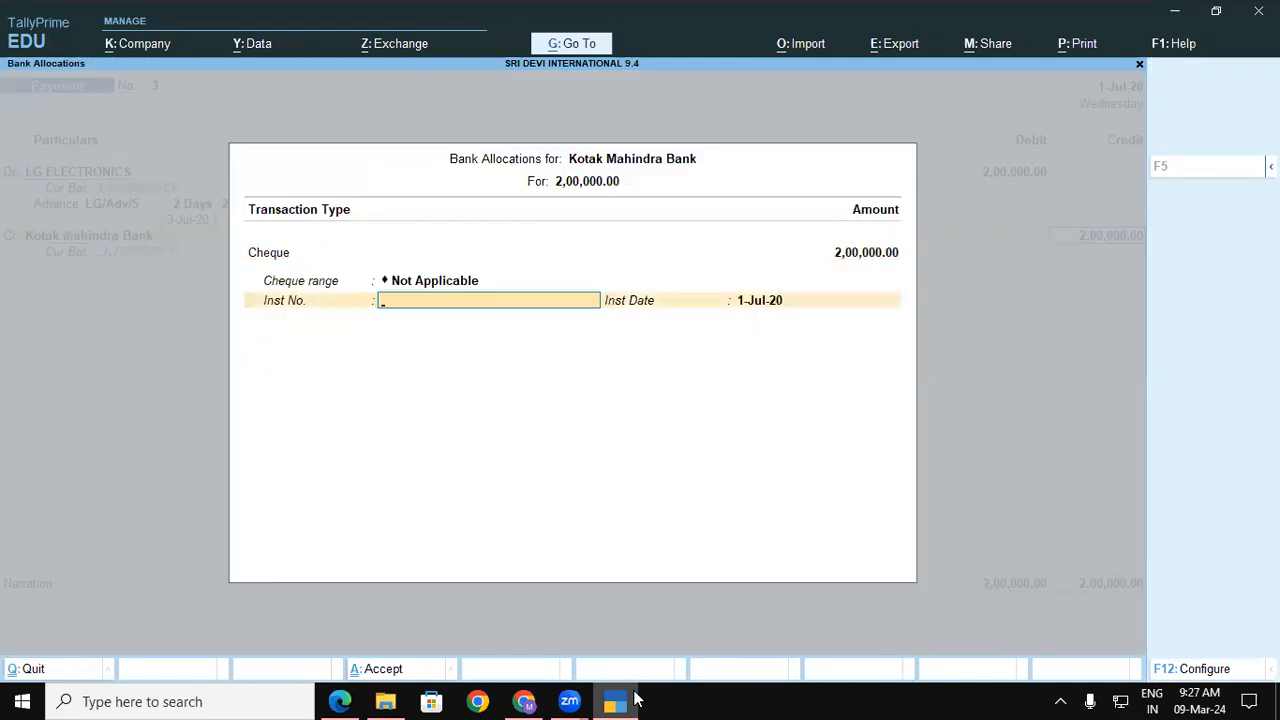
key("Return")
key("Return")
key("Return")
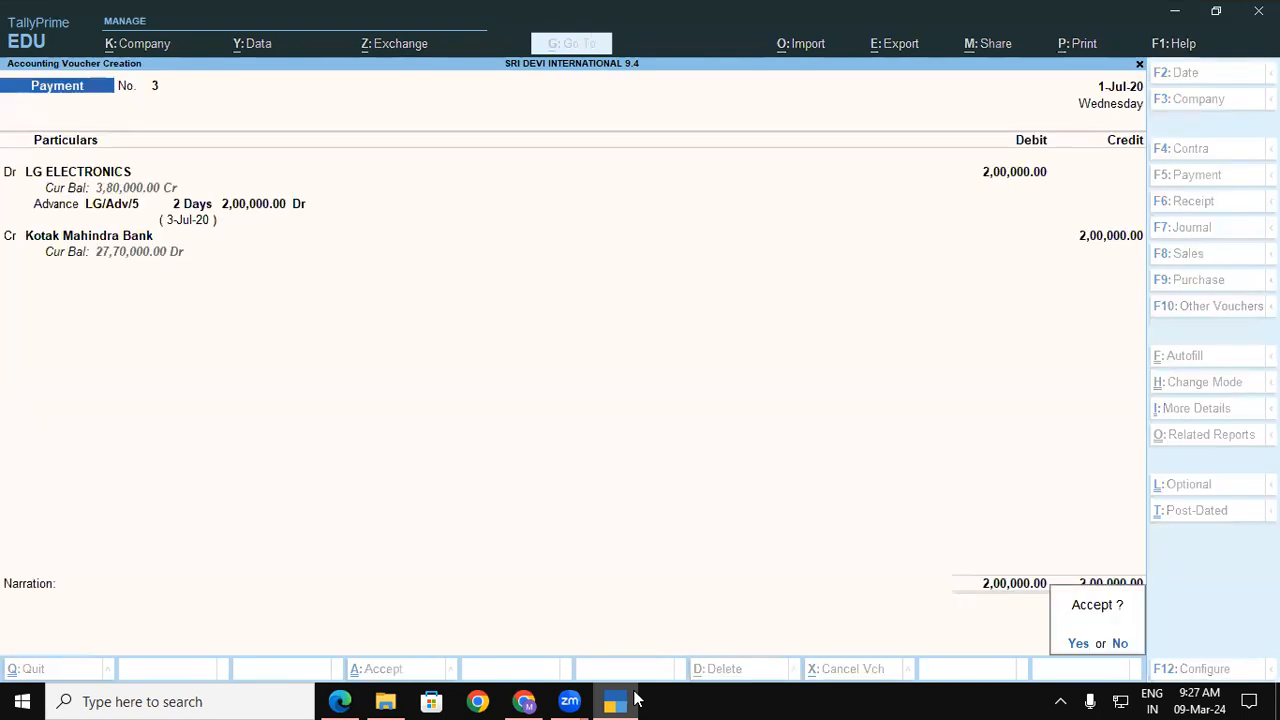
key("Return")
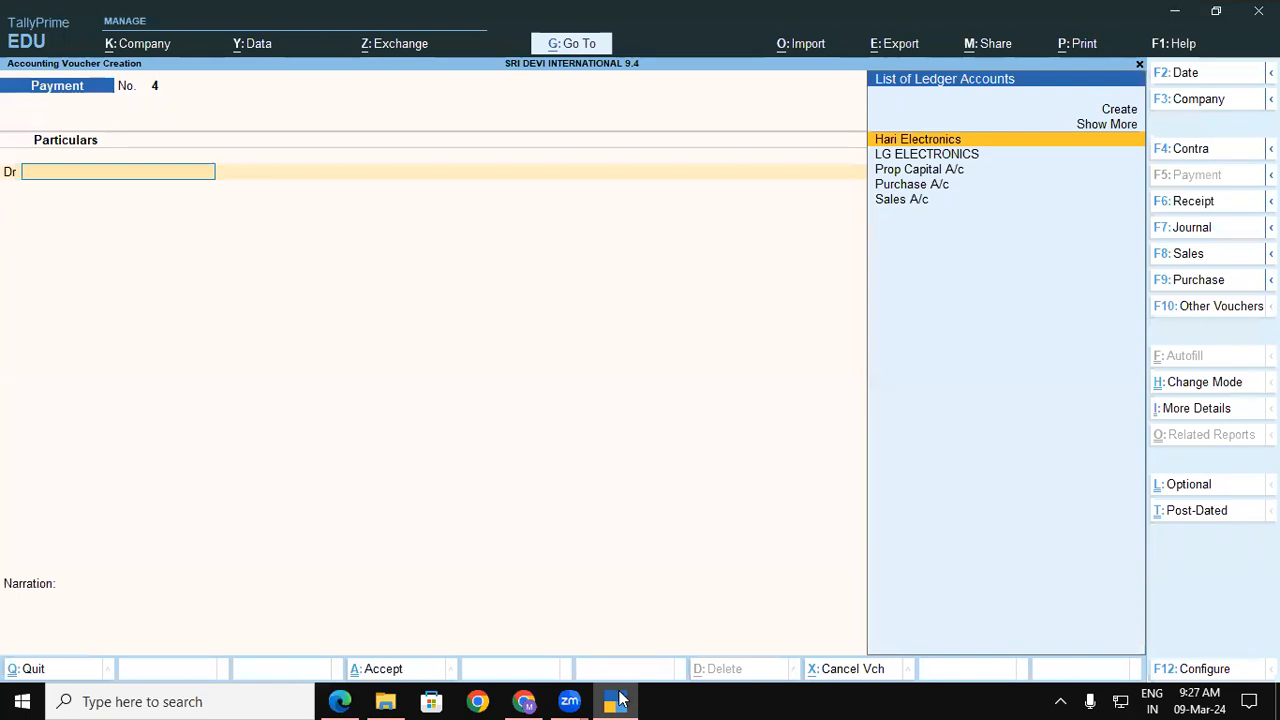
Start a purchase voucher and enter supplier invoice number LG/016, copied from the lesson PDF, keeping the date 1-Jul-20.
left_click(1193, 282)
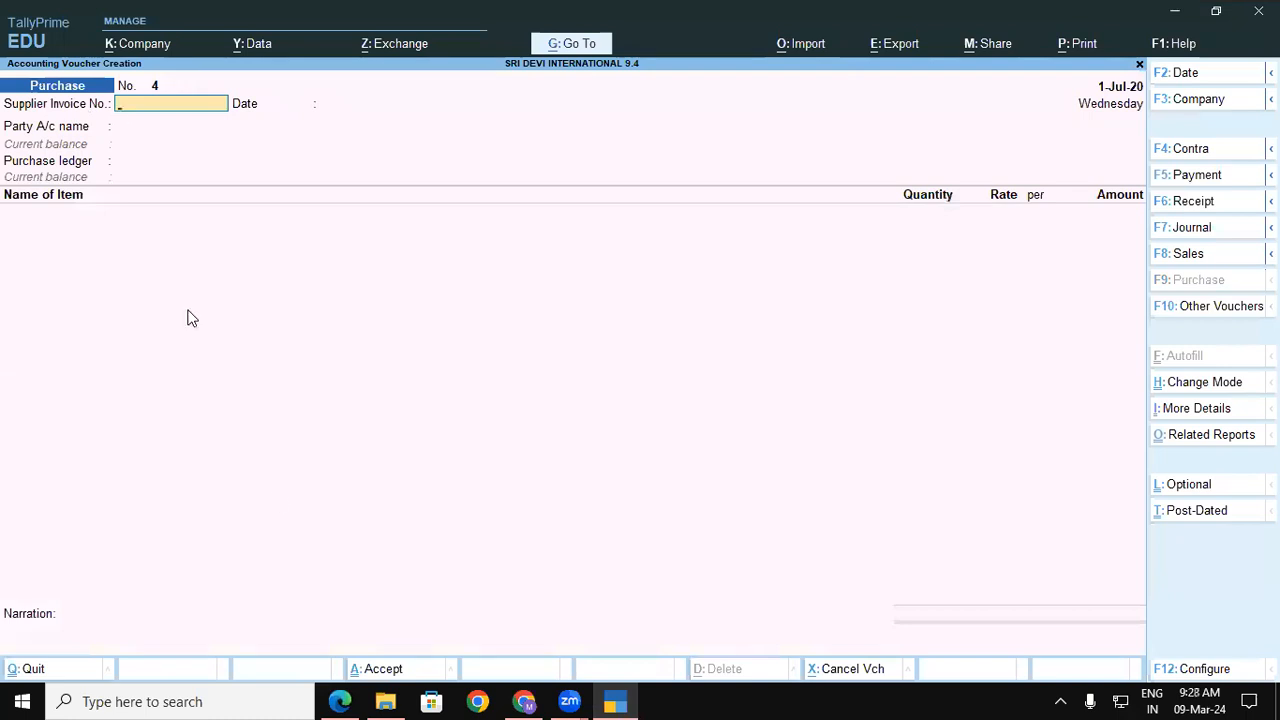
left_click(340, 701)
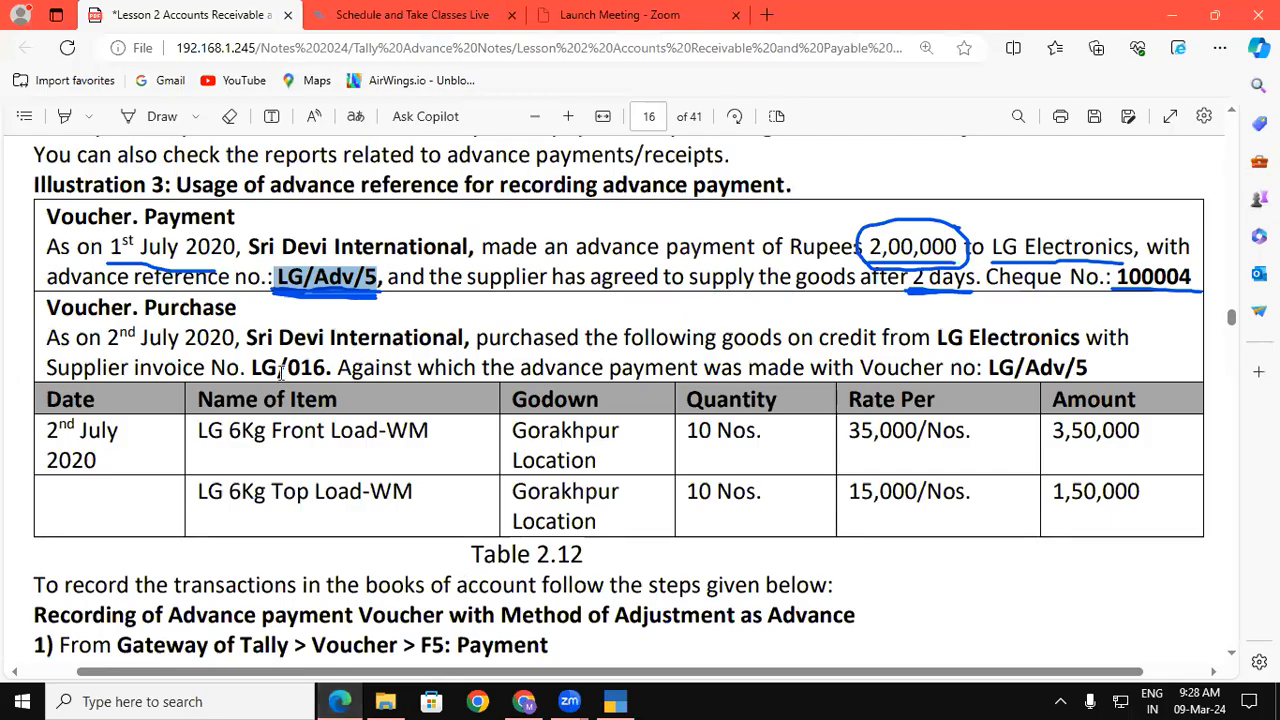
left_click_drag(251, 367, 328, 367)
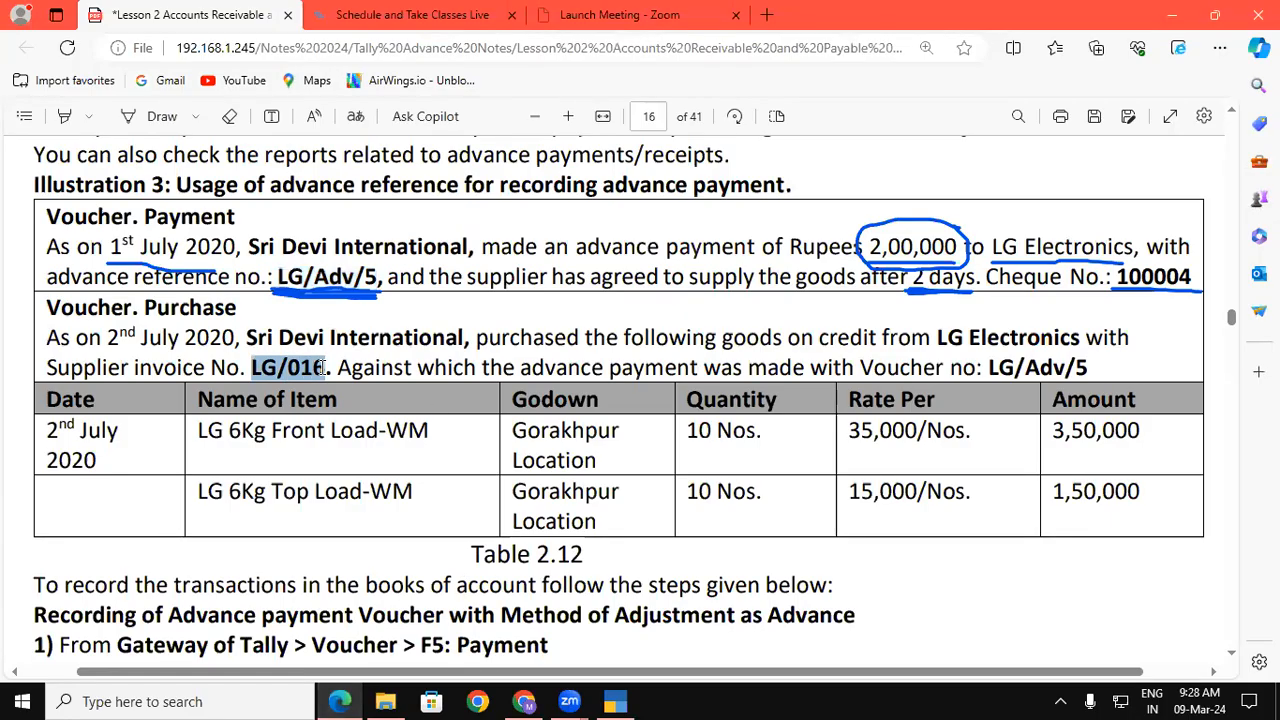
right_click(328, 367)
left_click(376, 100)
left_click(620, 700)
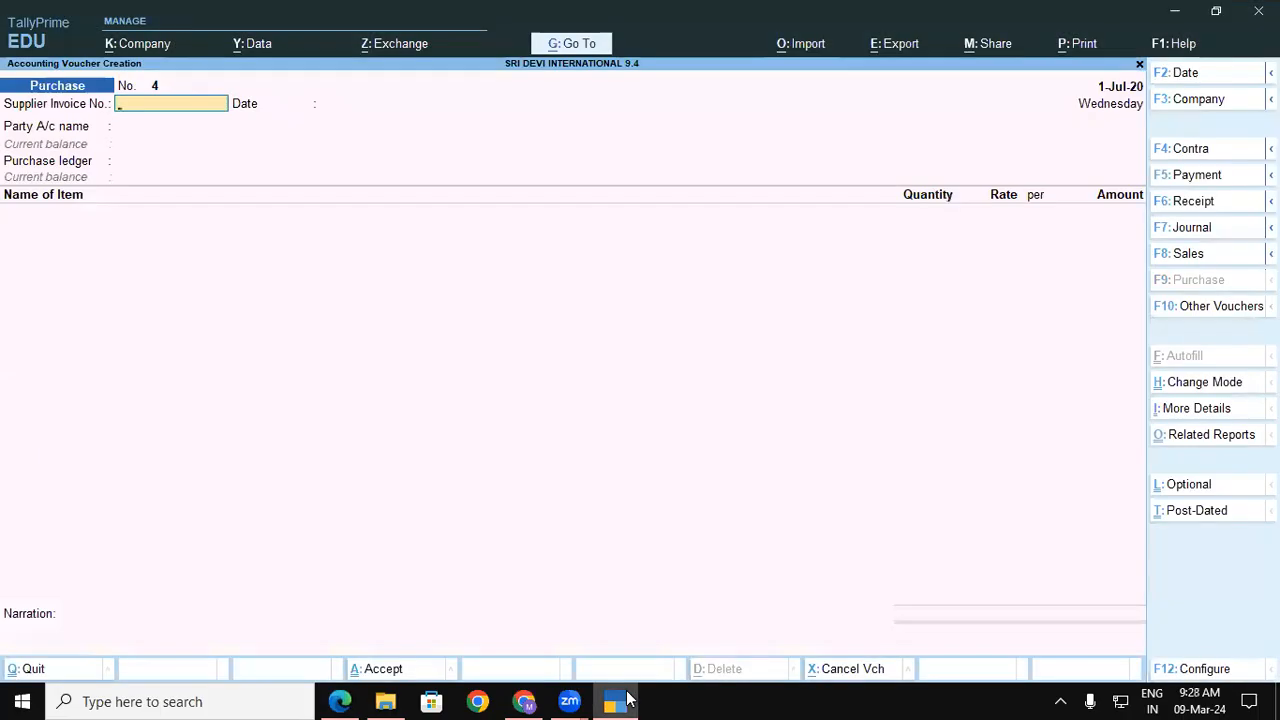
key("ctrl+v")
key("Return")
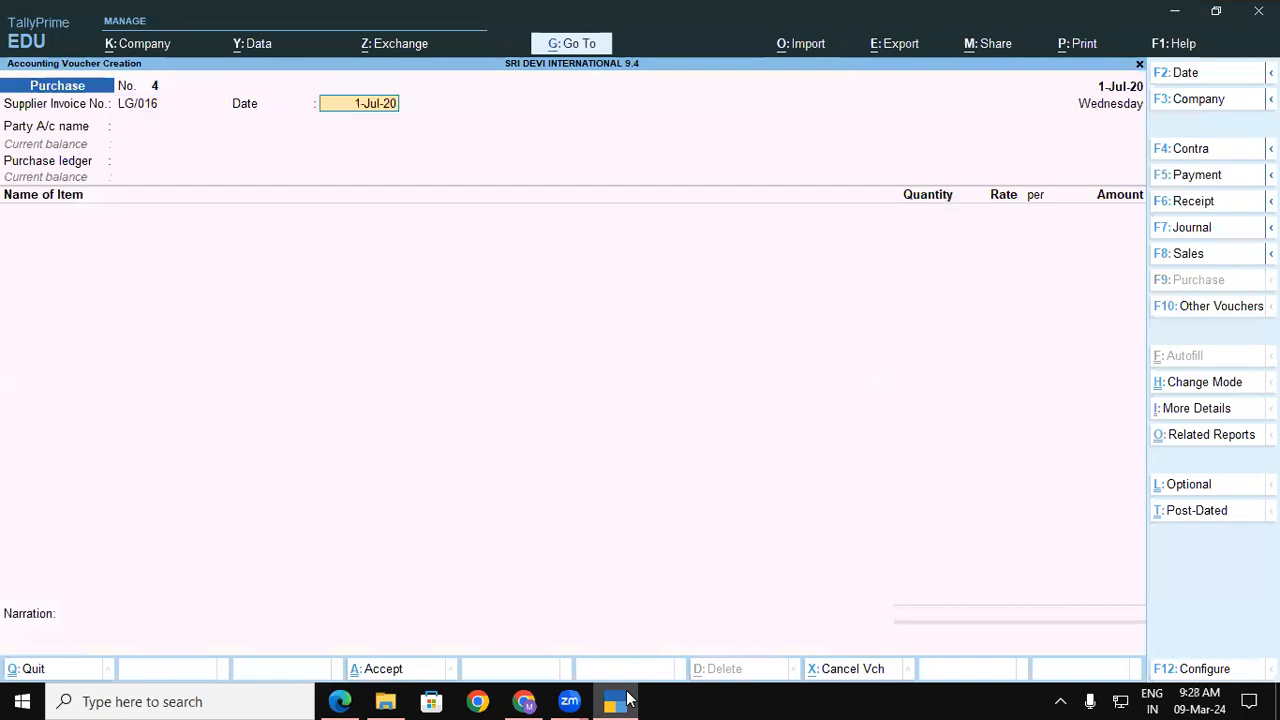
key("Return")
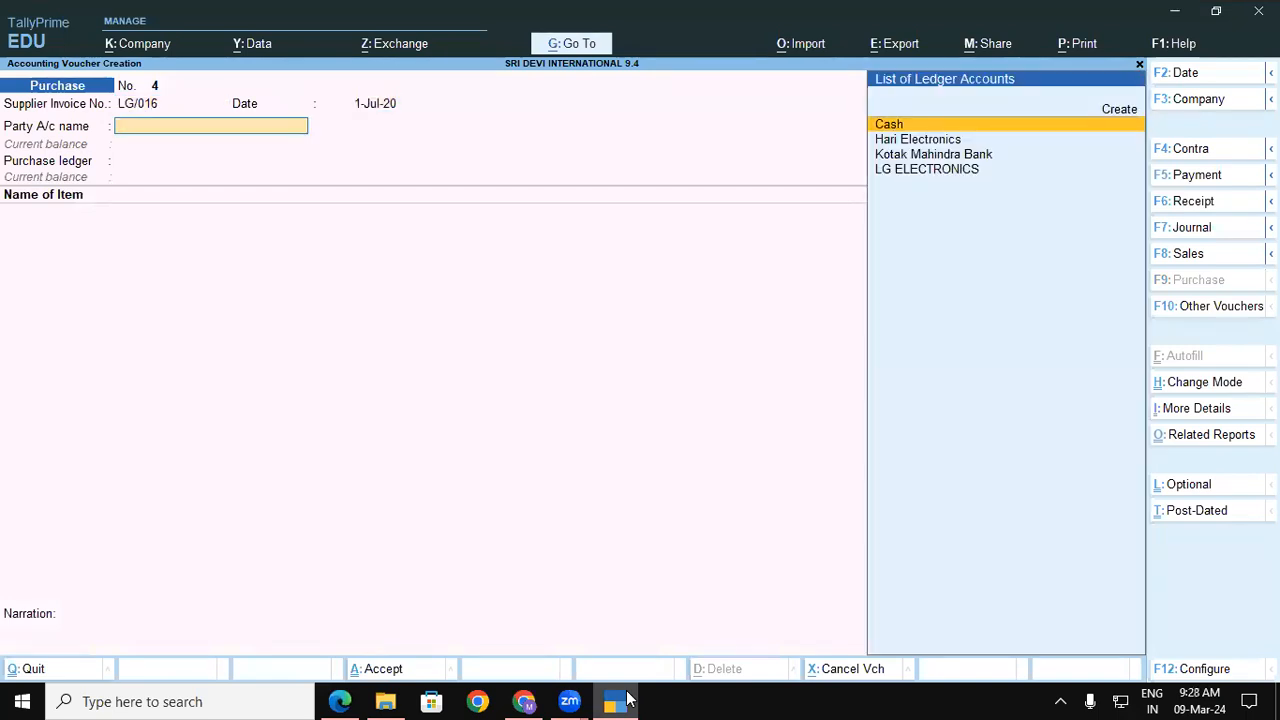
Choose LG ELECTRONICS as the party, accept its receipt and party details, and use Purchase A/c as the purchase ledger.
key("Down")
key("Down")
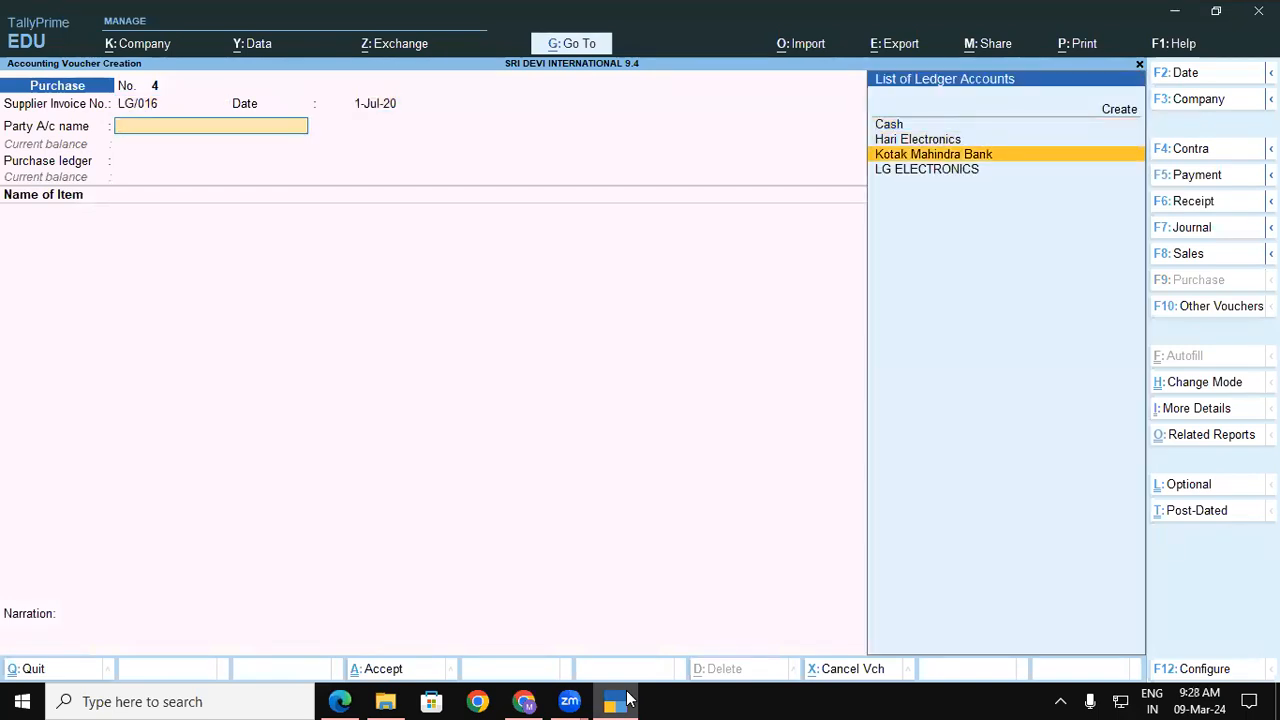
key("Down")
key("Return")
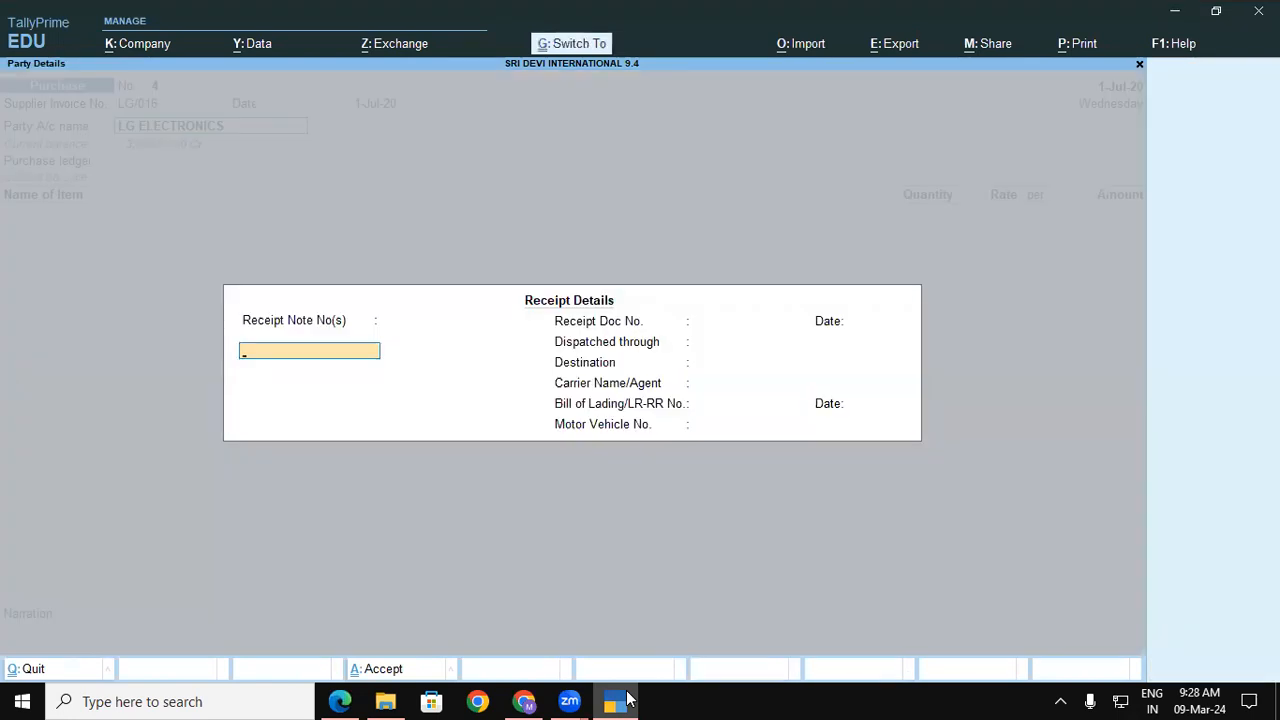
key("Return")
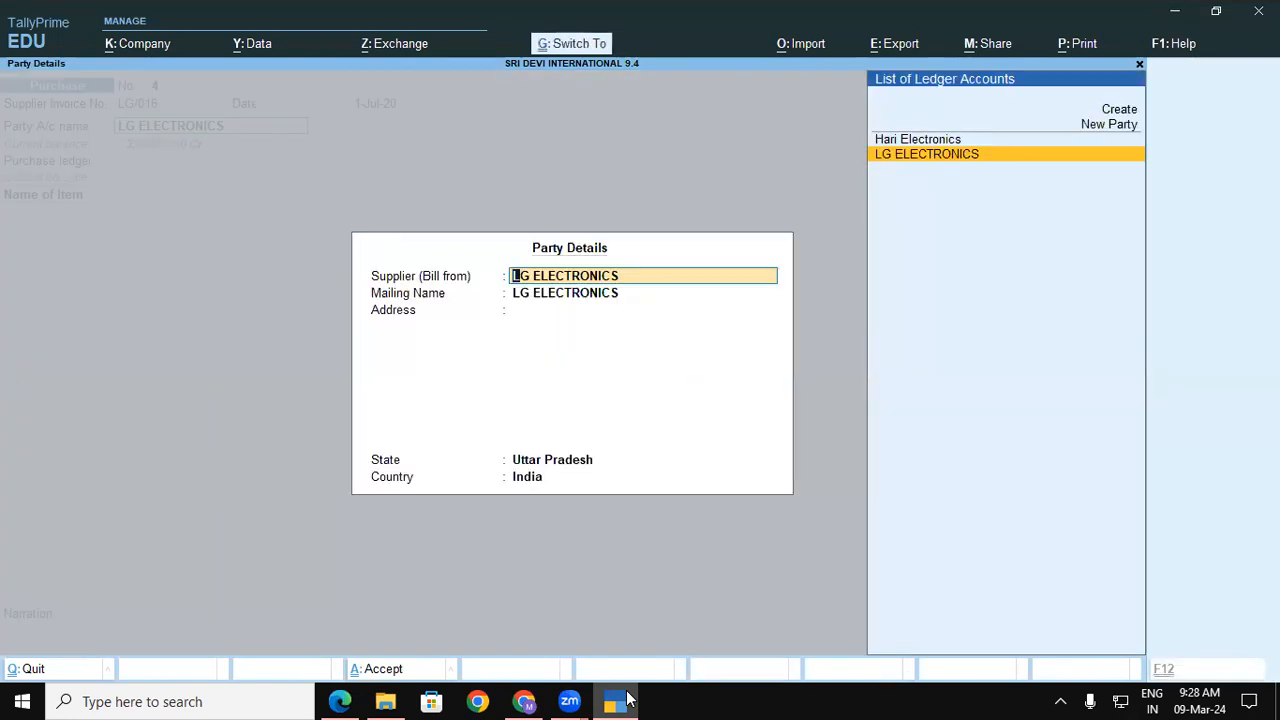
key("ctrl+a")
key("Return")
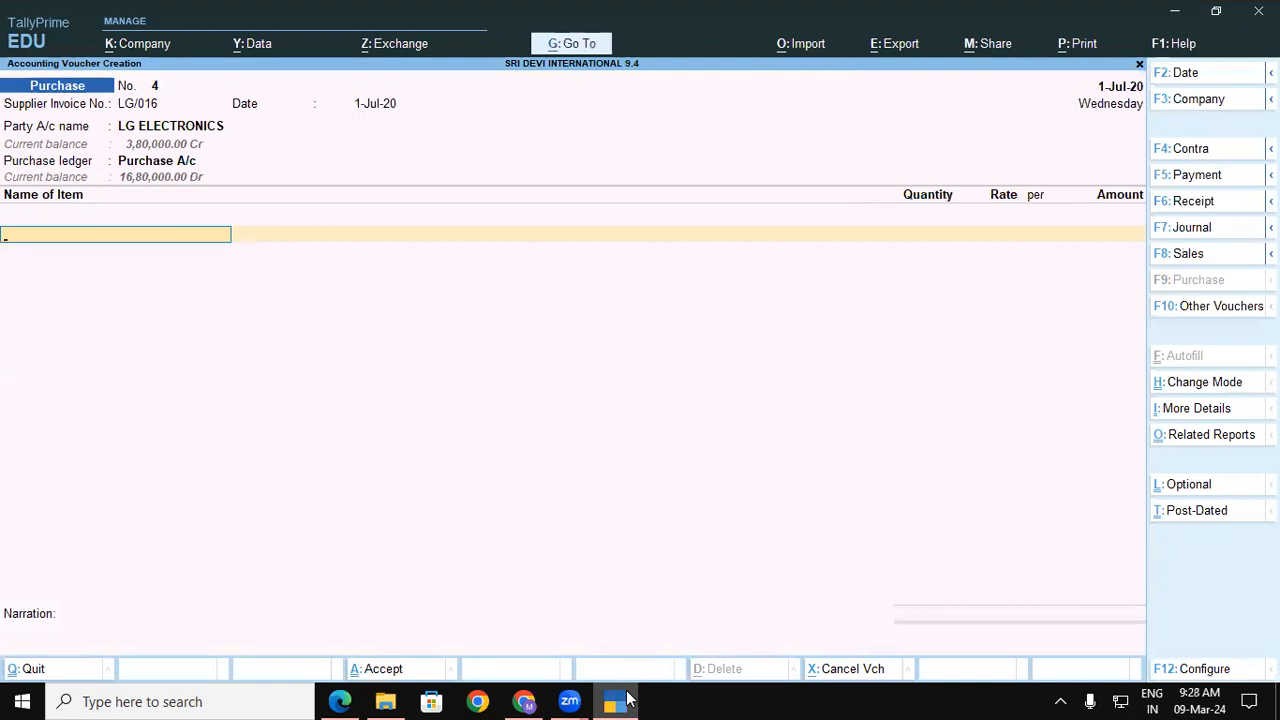
Add 10 NOS of LG 6 KG FRONT LOAD WM at a rate of 35,000, following the lesson PDF's item table.
key("alt+Tab")
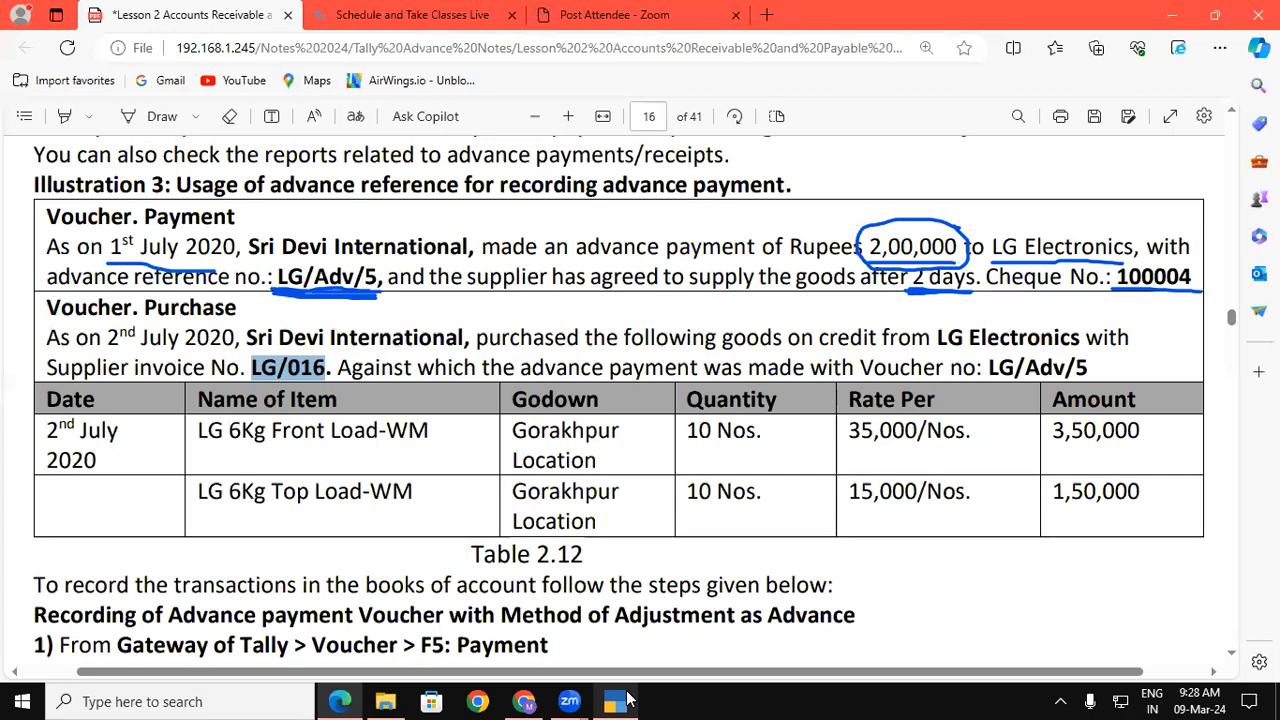
left_click(627, 699)
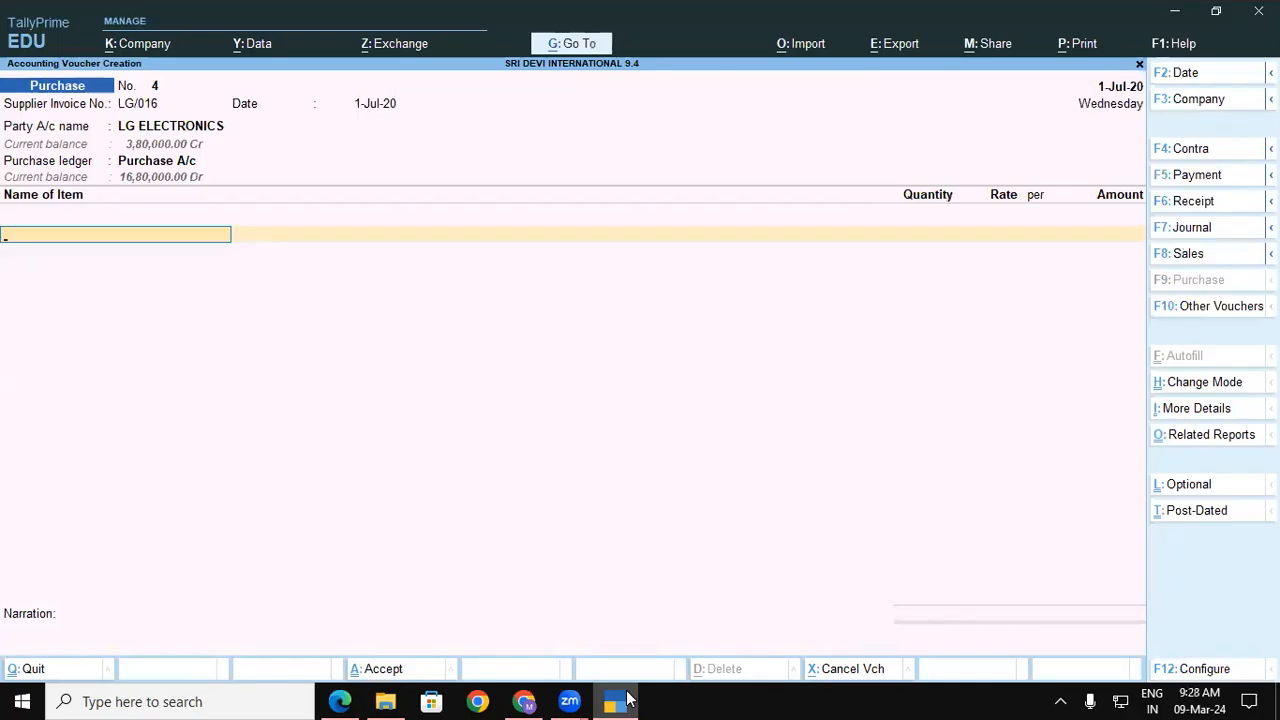
type("LG")
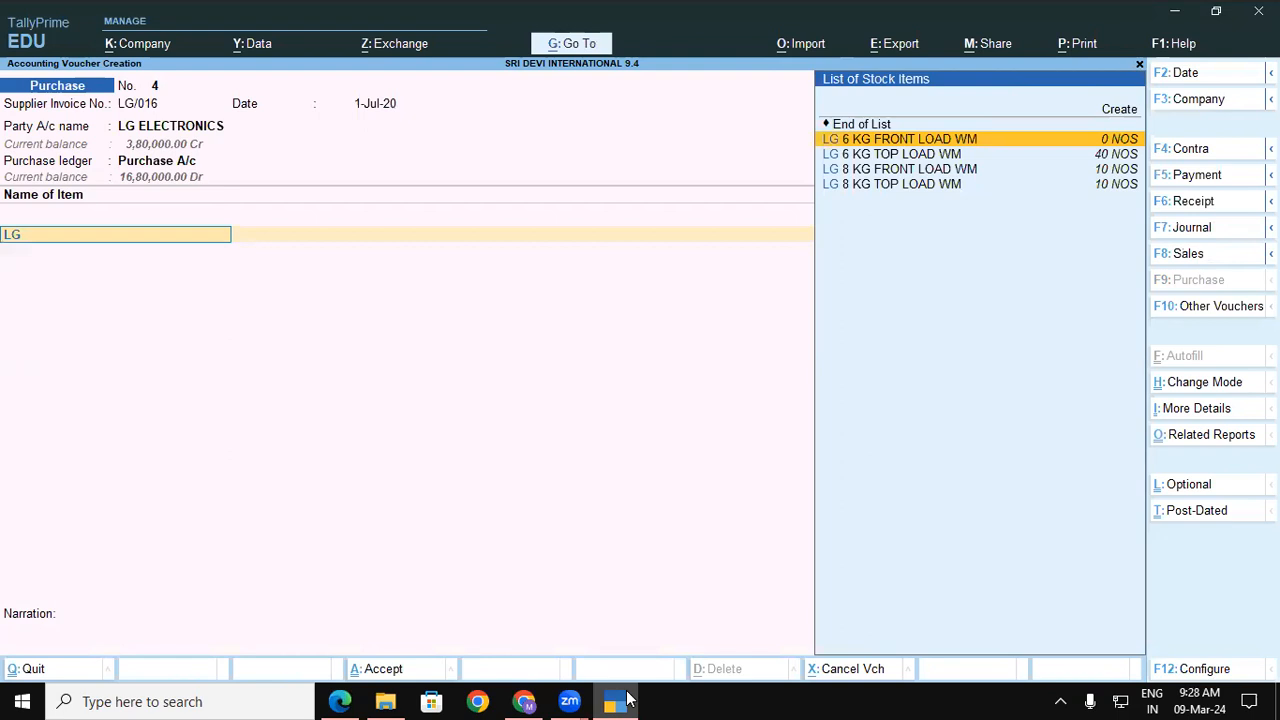
key("Return")
key("Return")
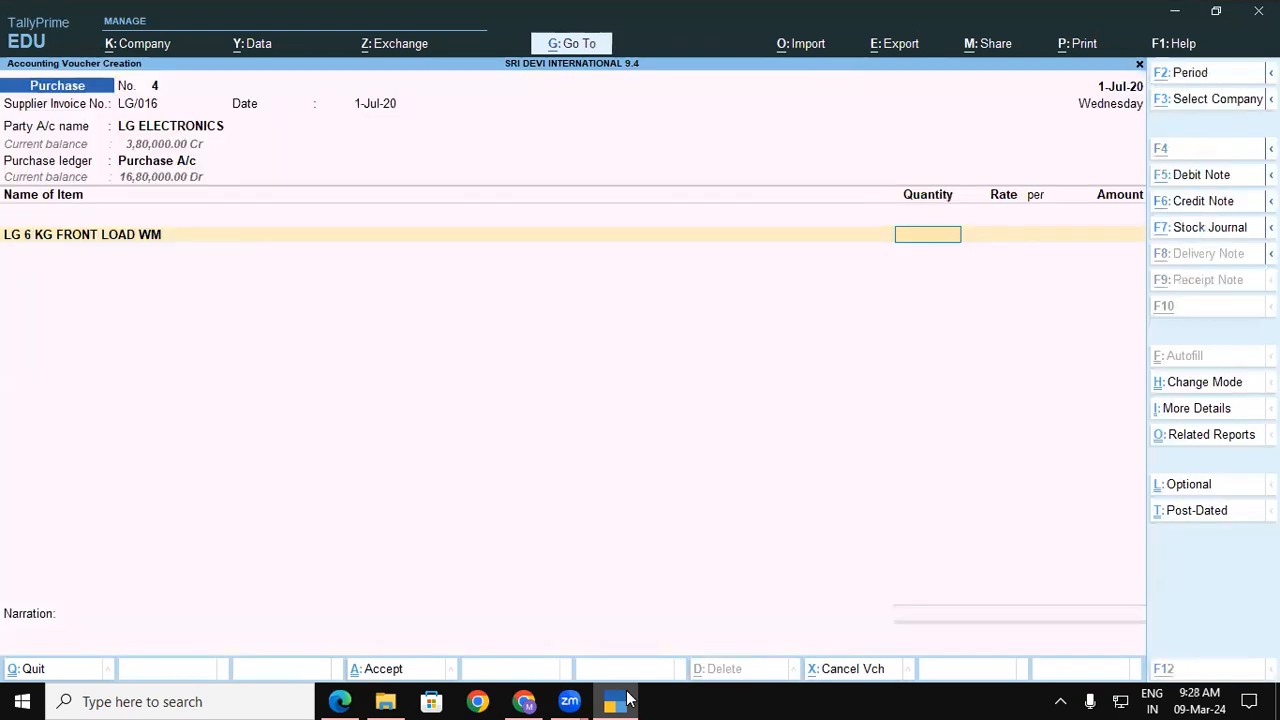
left_click(628, 698)
left_click(628, 698)
type("10")
key("Return")
type("35,000")
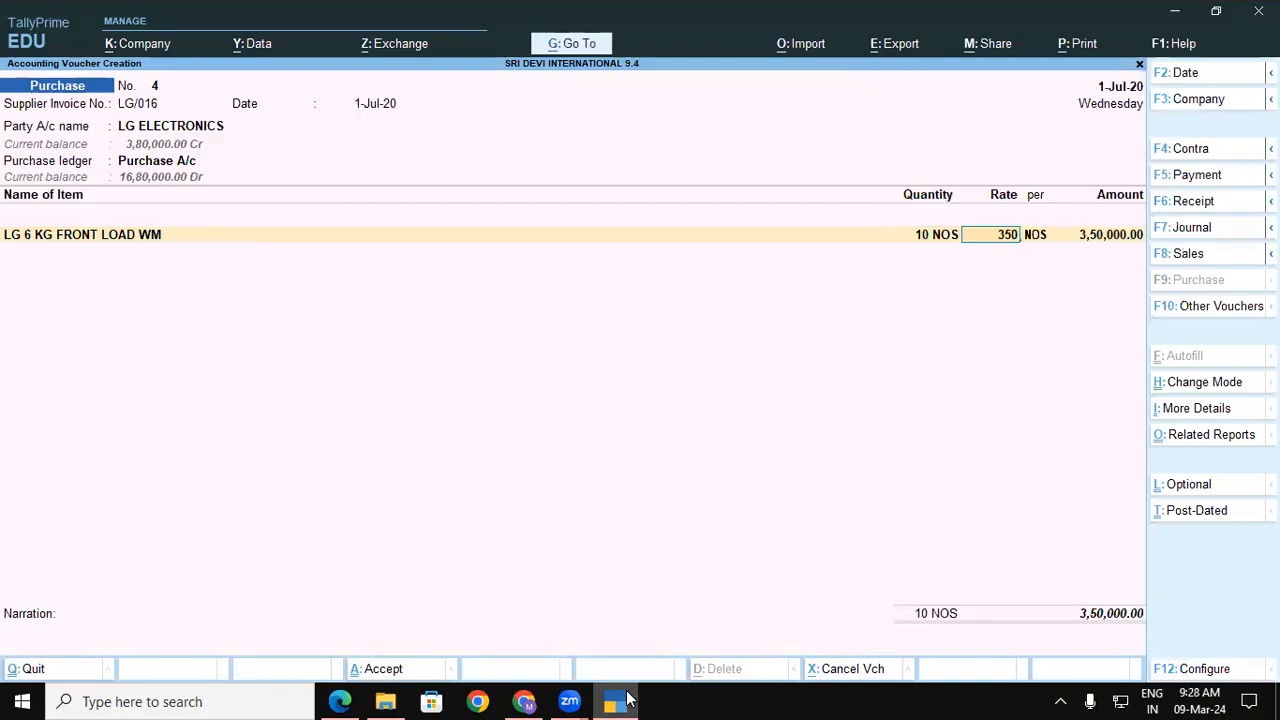
key("Return")
key("Return")
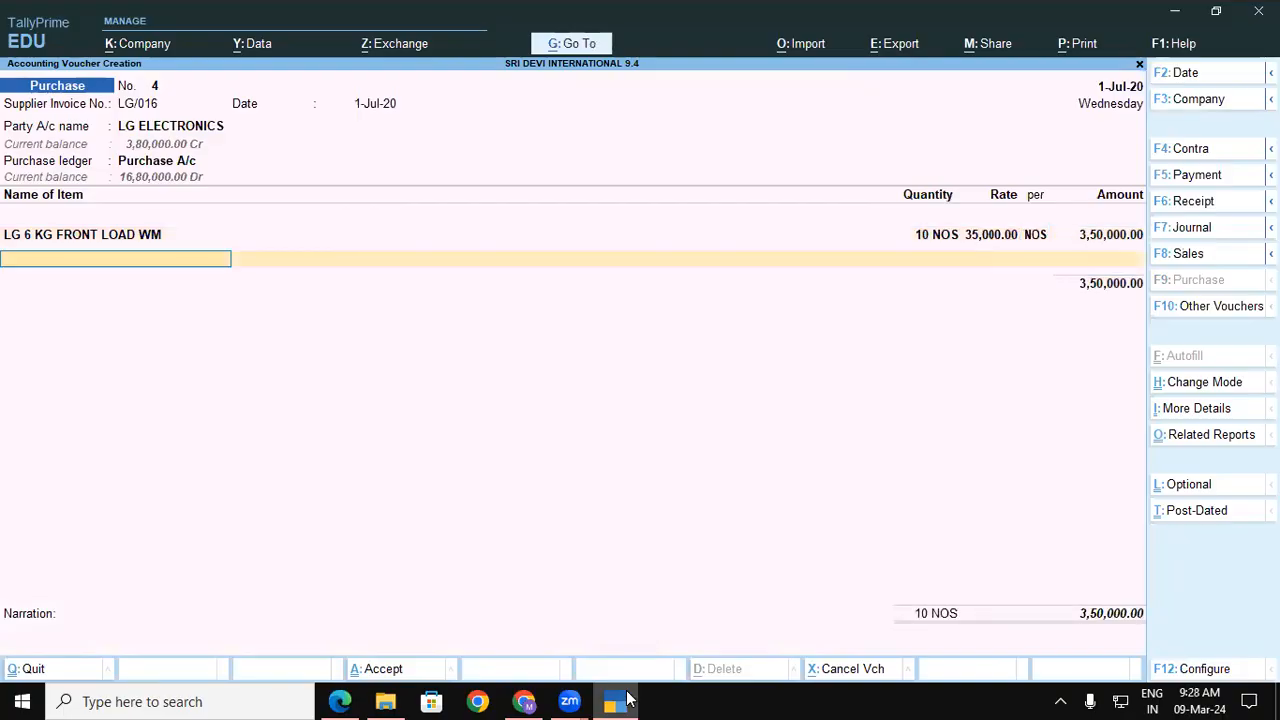
Add 10 NOS of LG 6 KG TOP LOAD WM at a rate of 15,000, following the lesson PDF's item table.
left_click(628, 698)
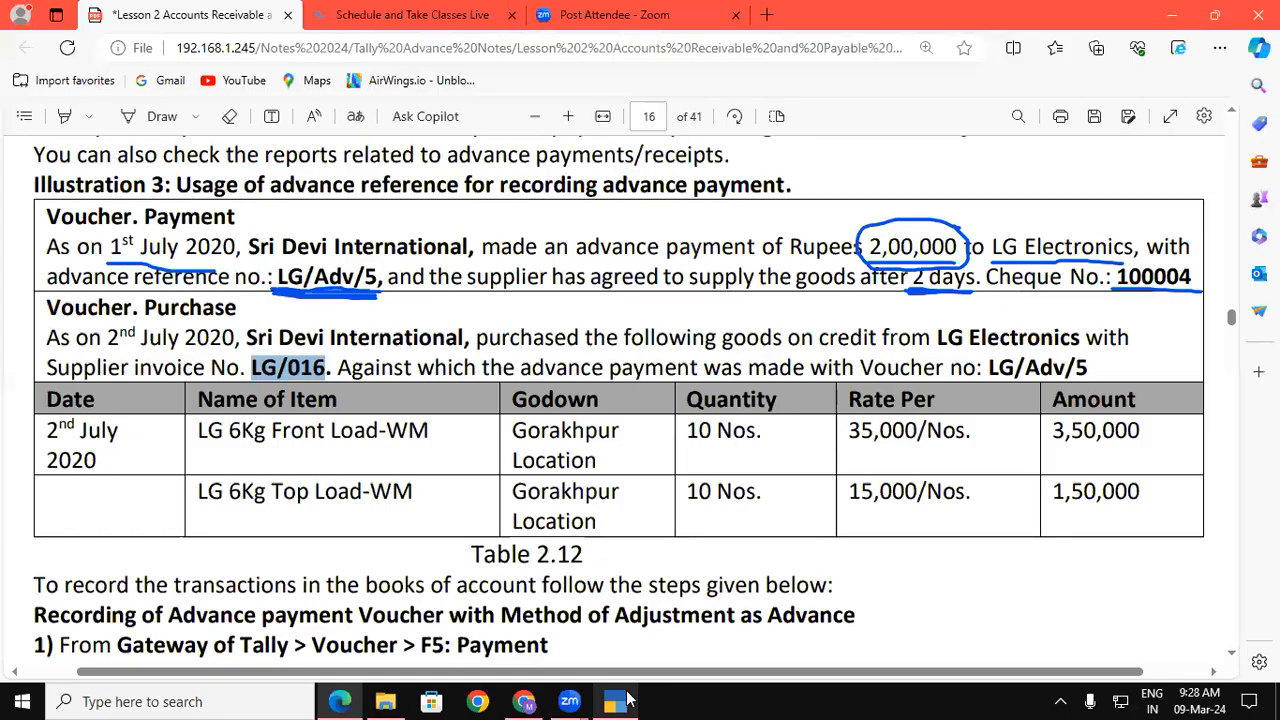
left_click(628, 698)
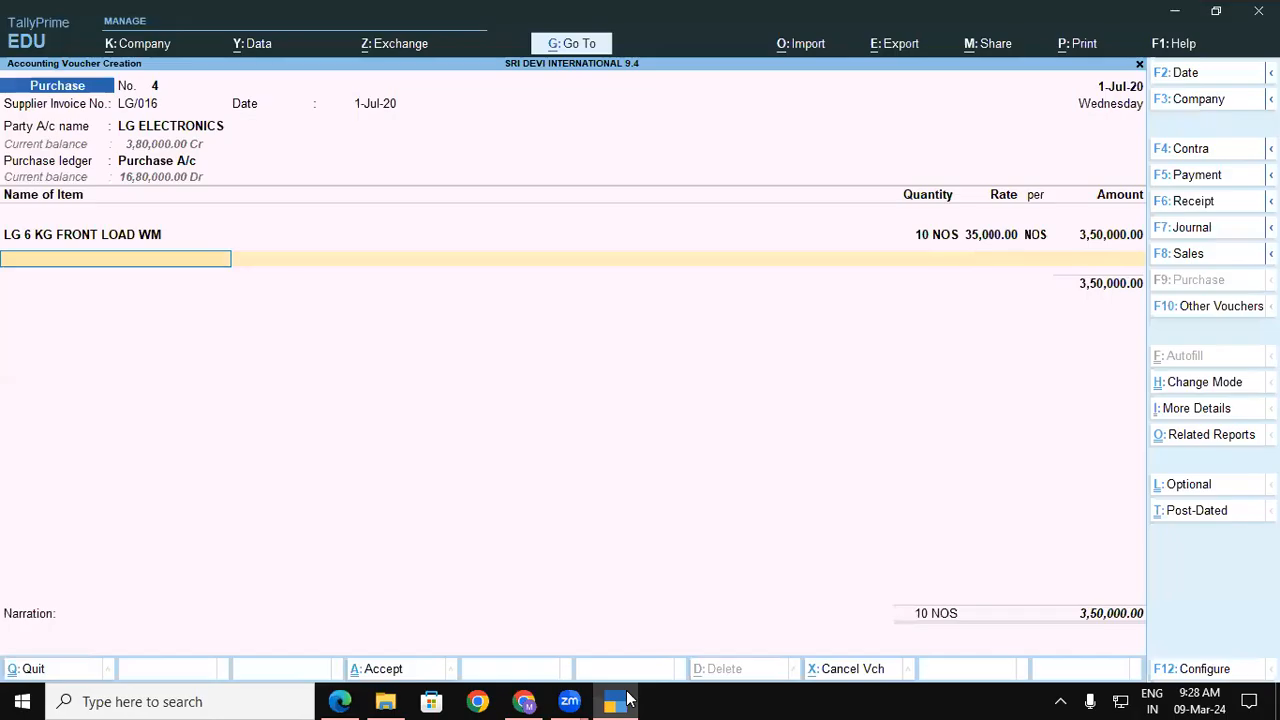
type("L")
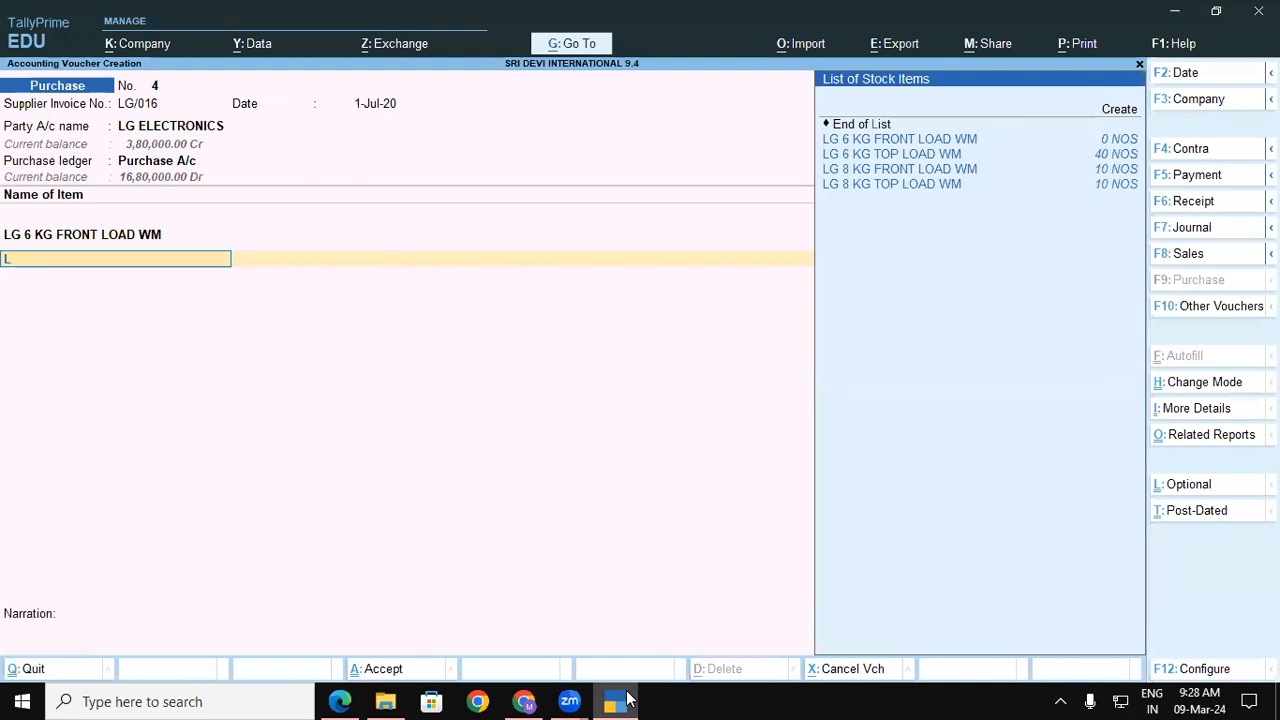
key("Down")
key("Return")
key("Return")
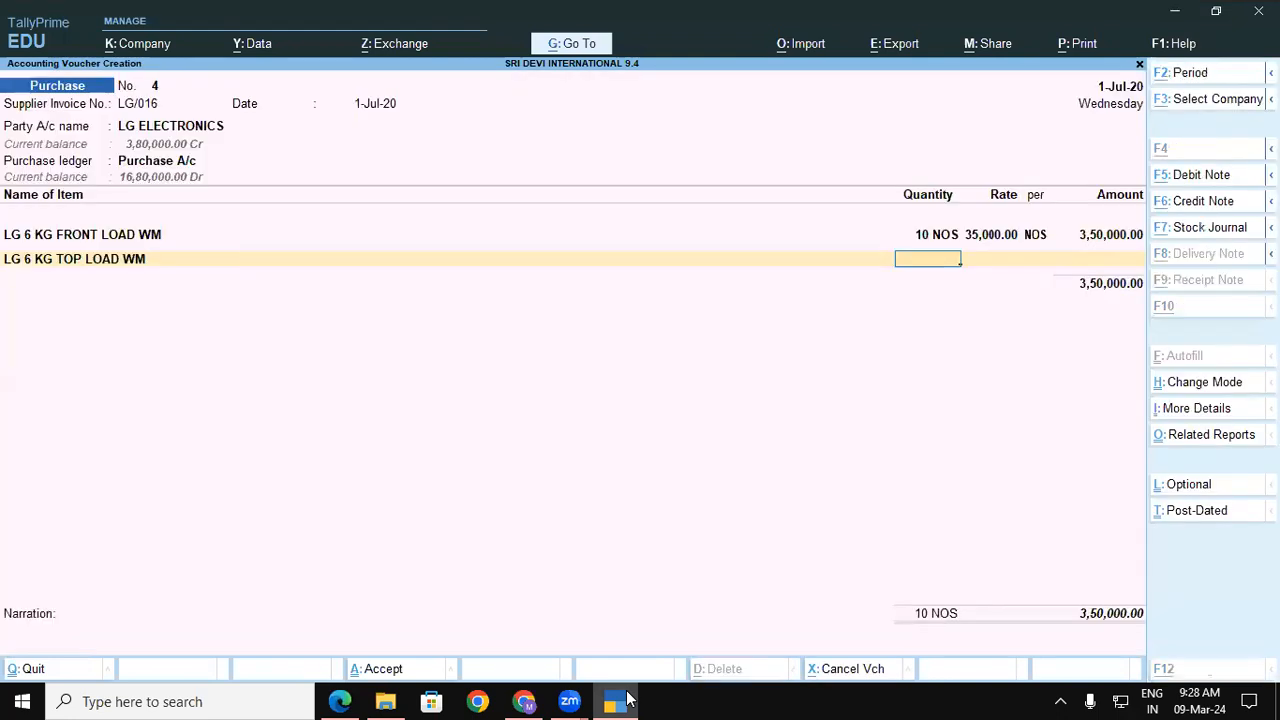
key("alt+Tab")
left_click(628, 700)
type("10")
key("Return")
key("Return")
key("Return")
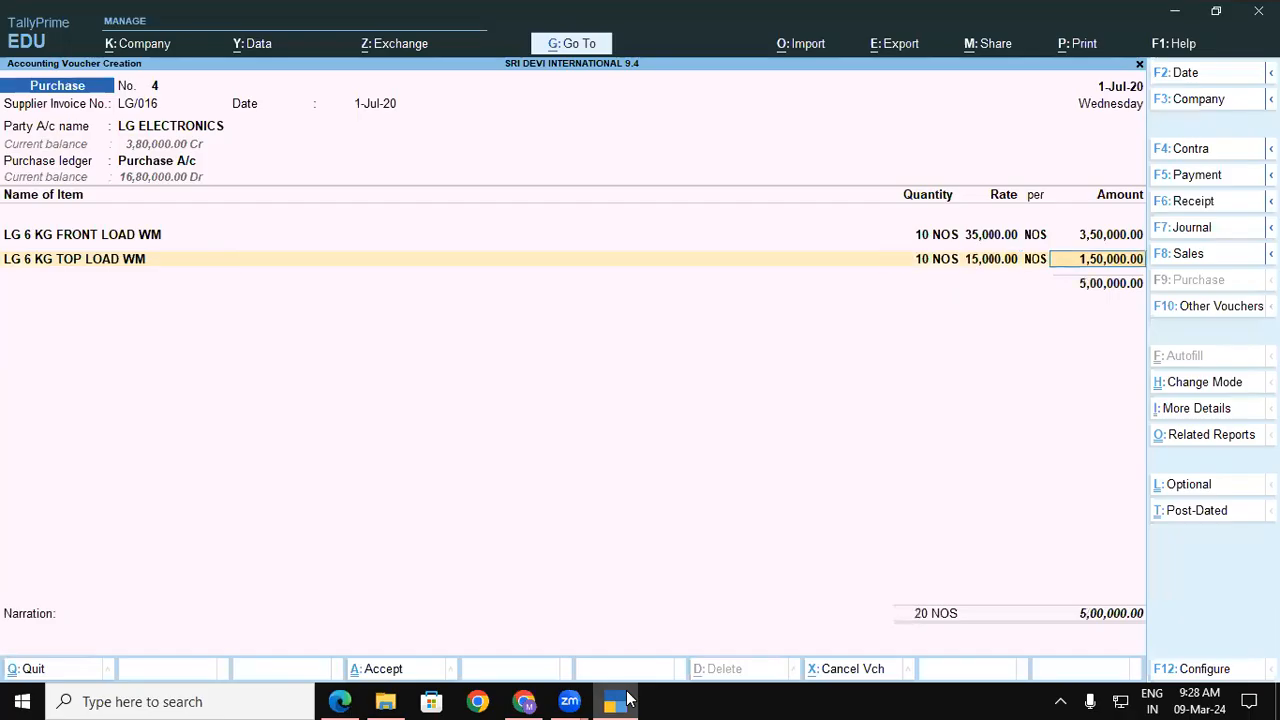
key("Return")
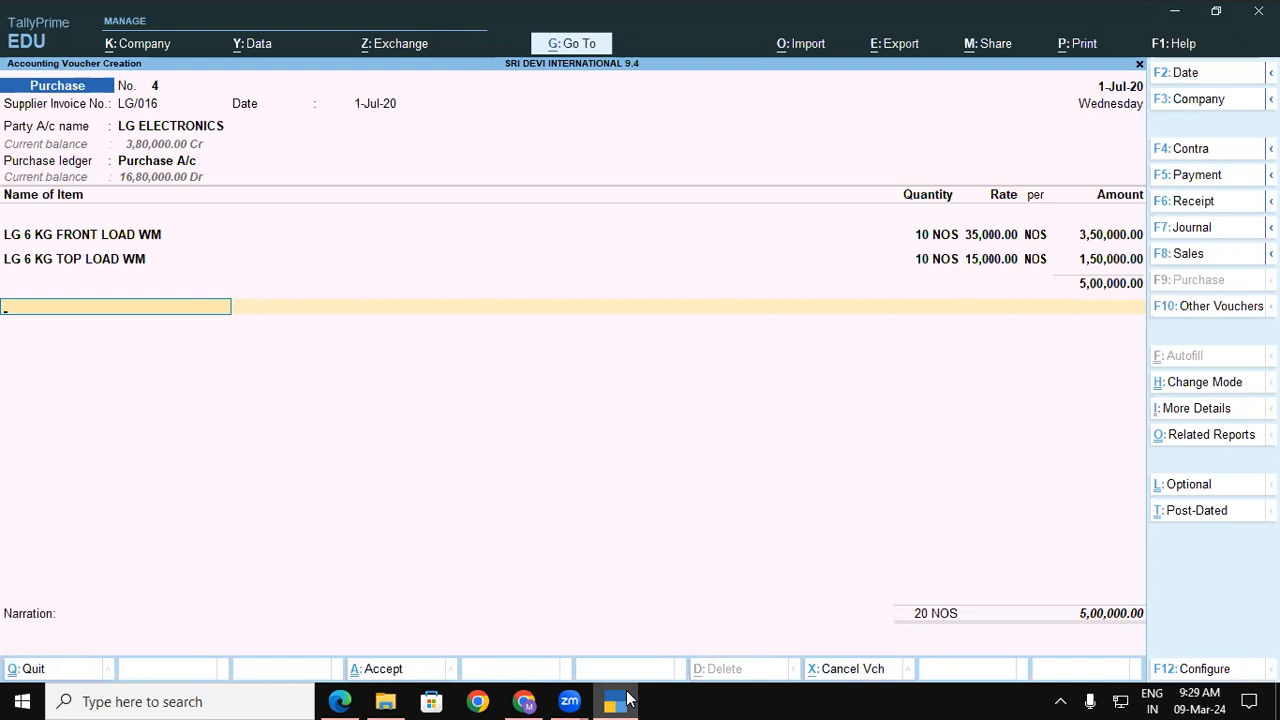
End the item list and set the first bill-wise line to Agst Ref with pending advance LG/Adv/5.
key("Return")
key("Return")
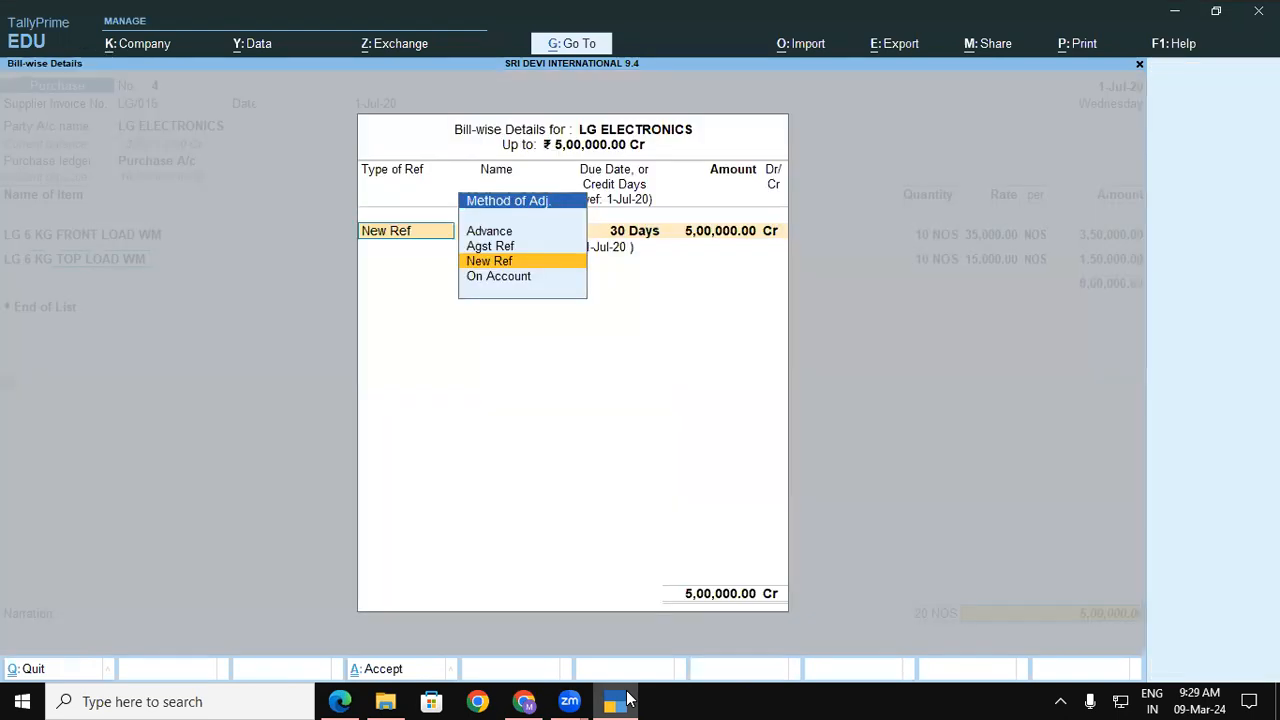
key("Up")
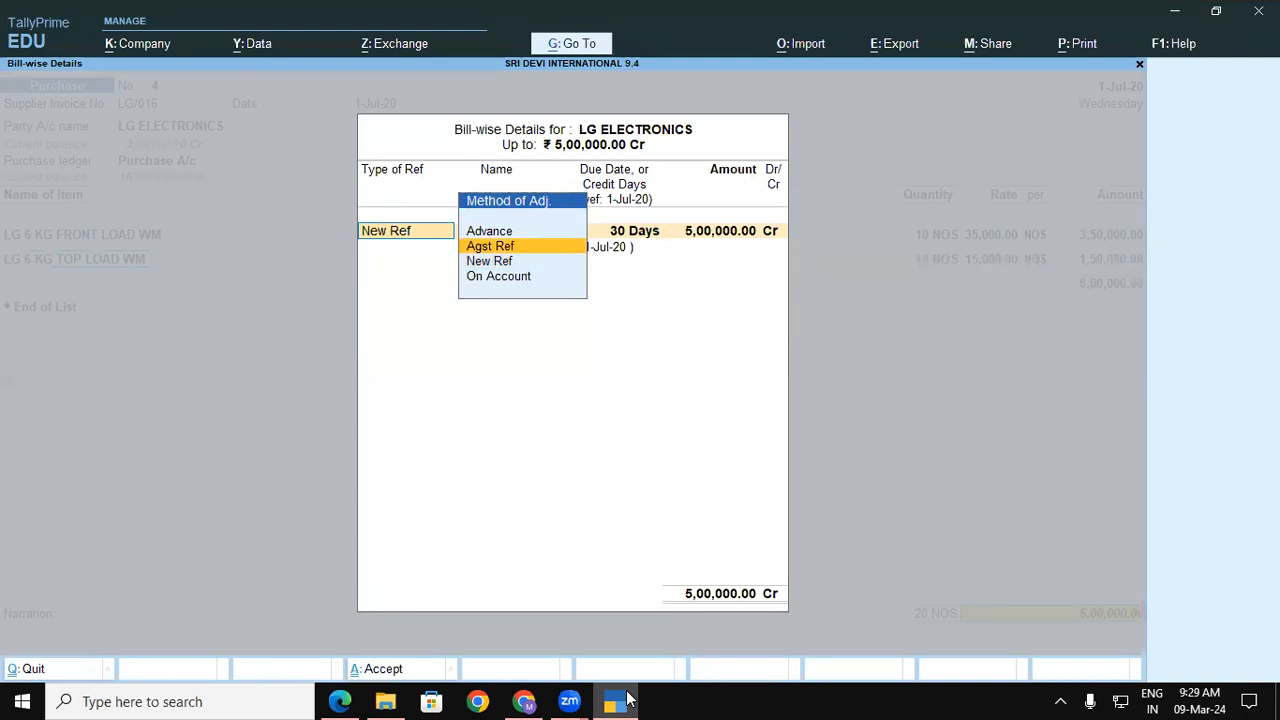
key("Return")
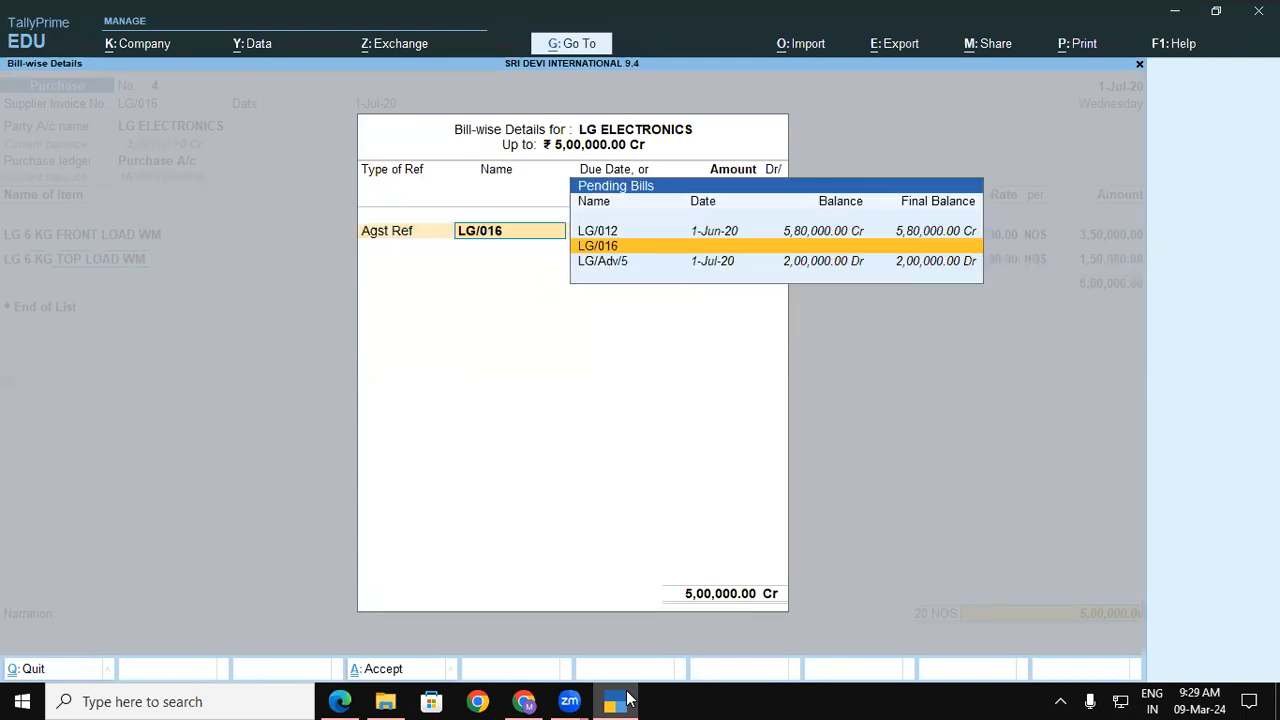
key("Down")
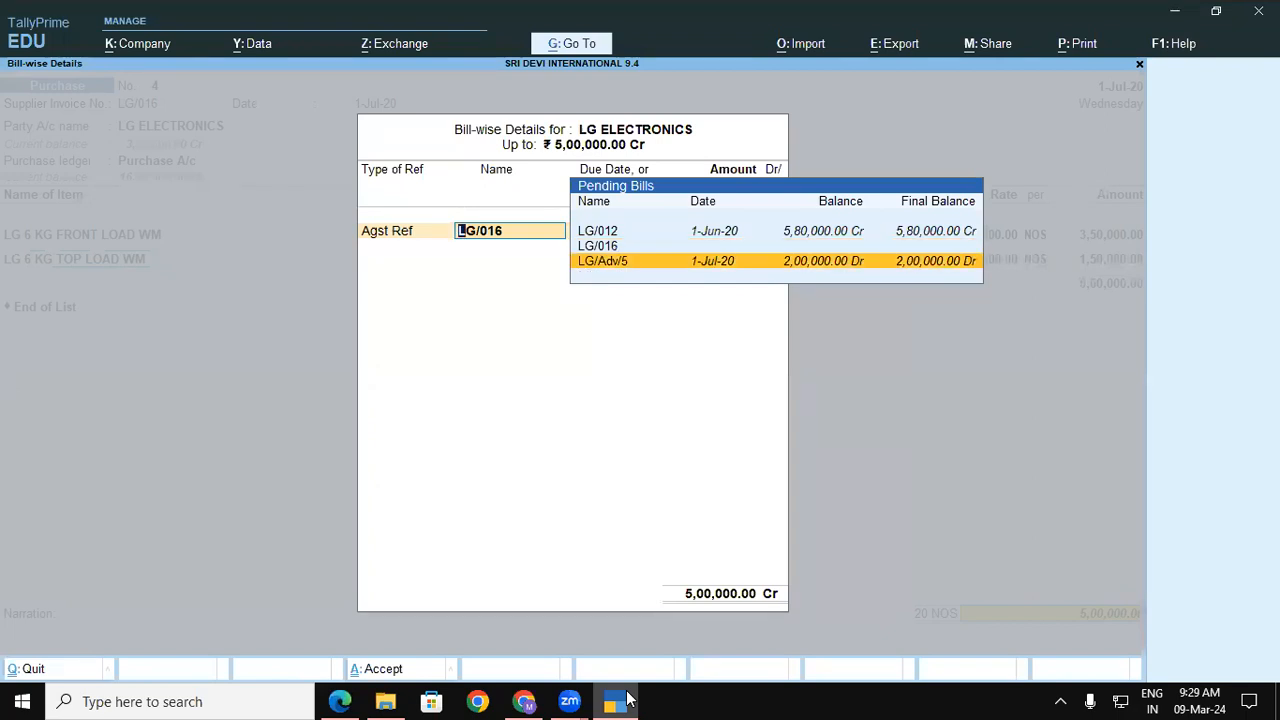
key("Return")
key("Return")
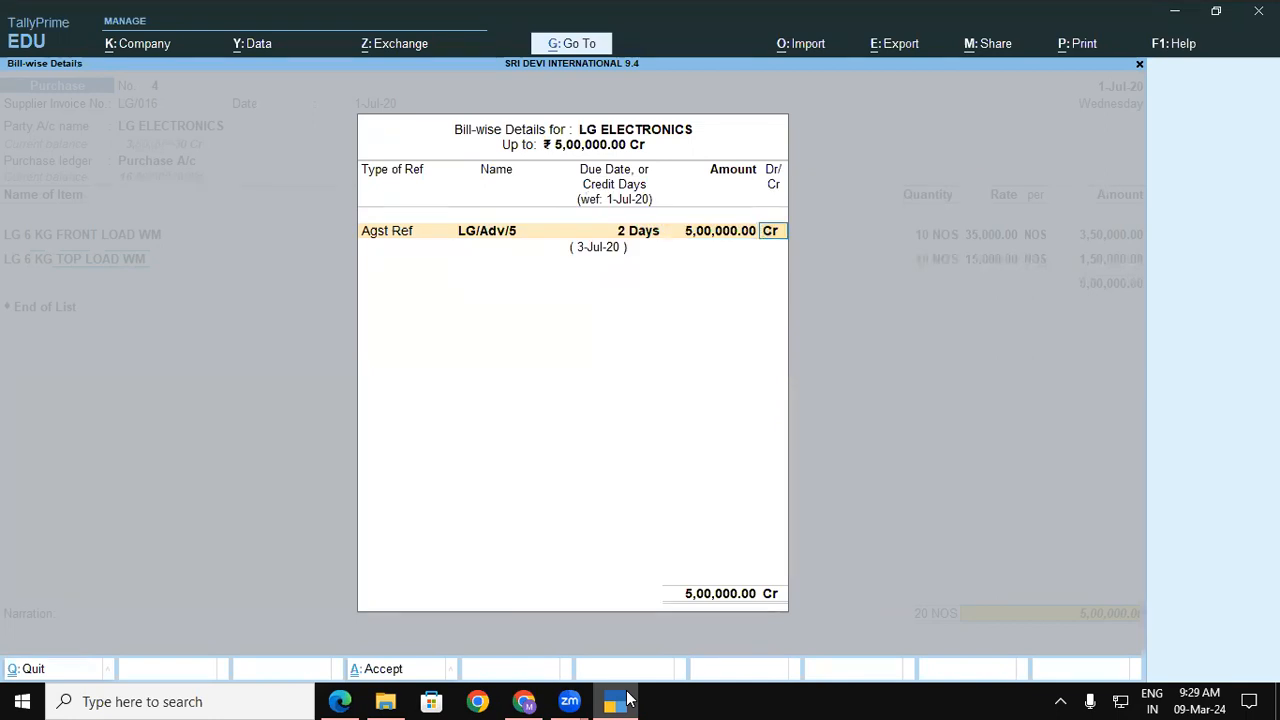
Set the amount adjusted against LG/Adv/5 to 2,00,000 Cr.
key("BackSpace")
type("200000")
key("Return")
key("Return")
Allocate the remaining 3,00,000 Cr to New Ref LG/016 with 30 credit days, and accept the purchase voucher without a narration.
key("Return")
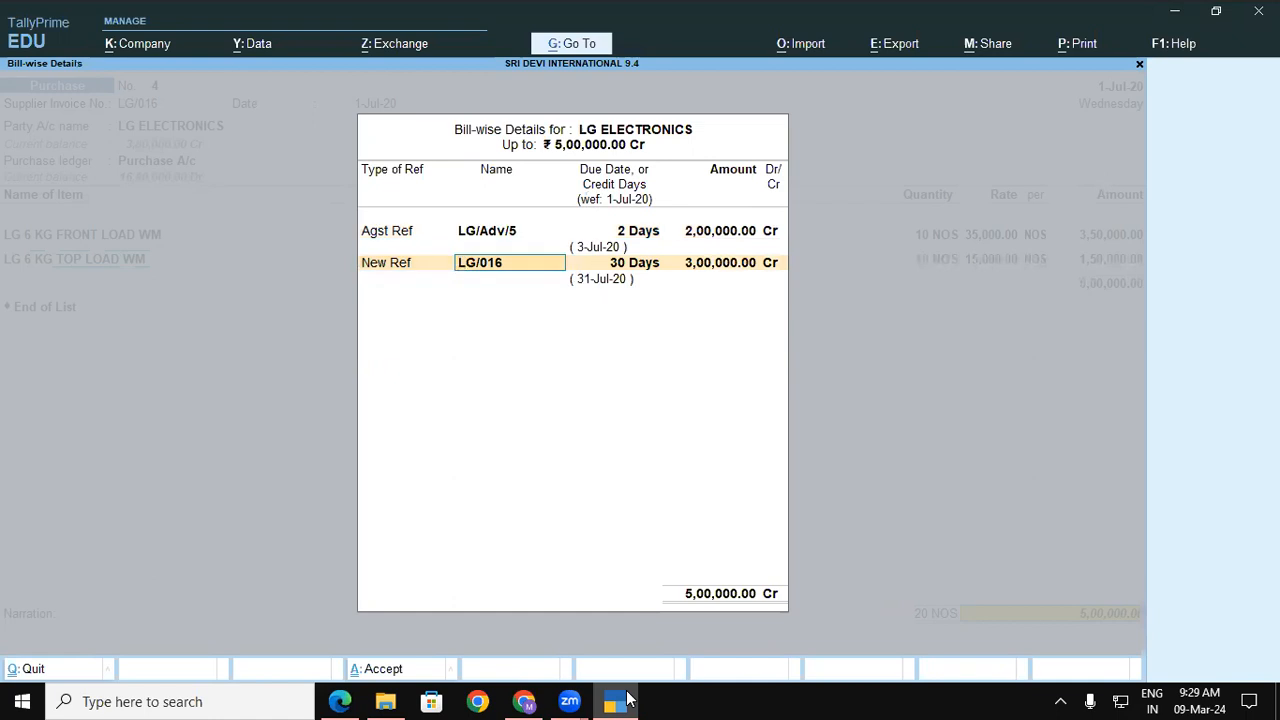
key("Return")
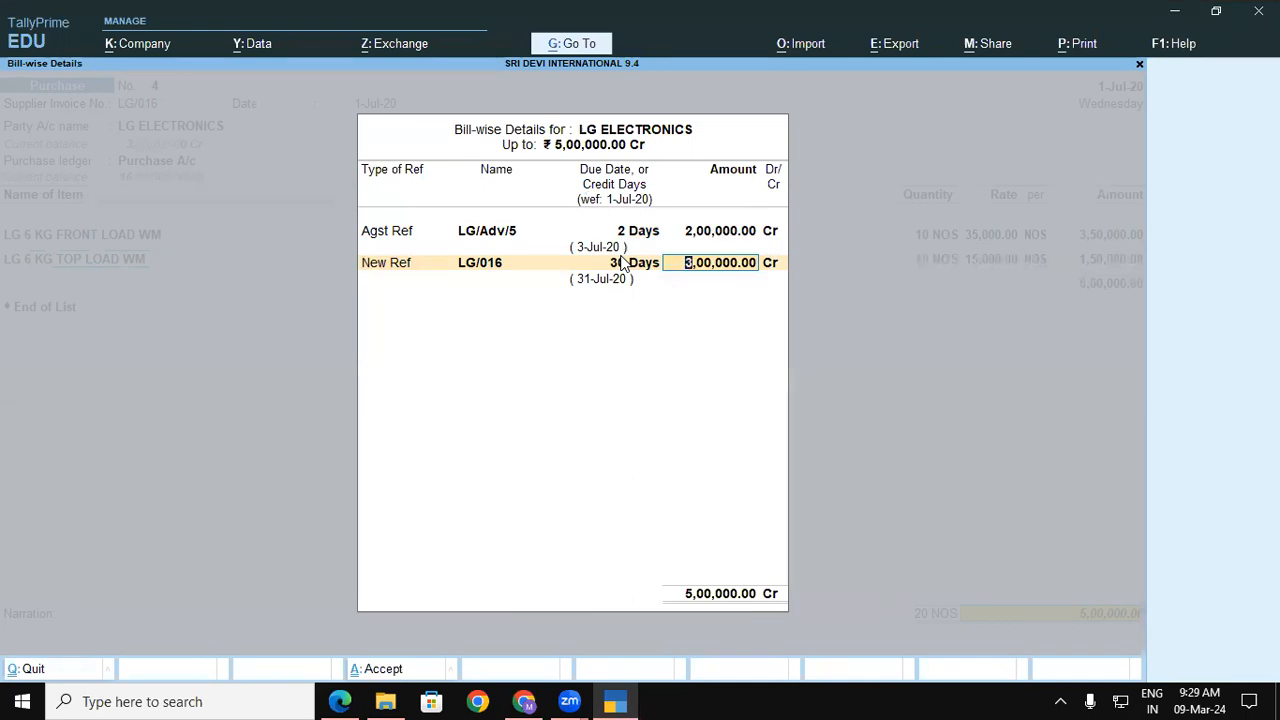
key("Return")
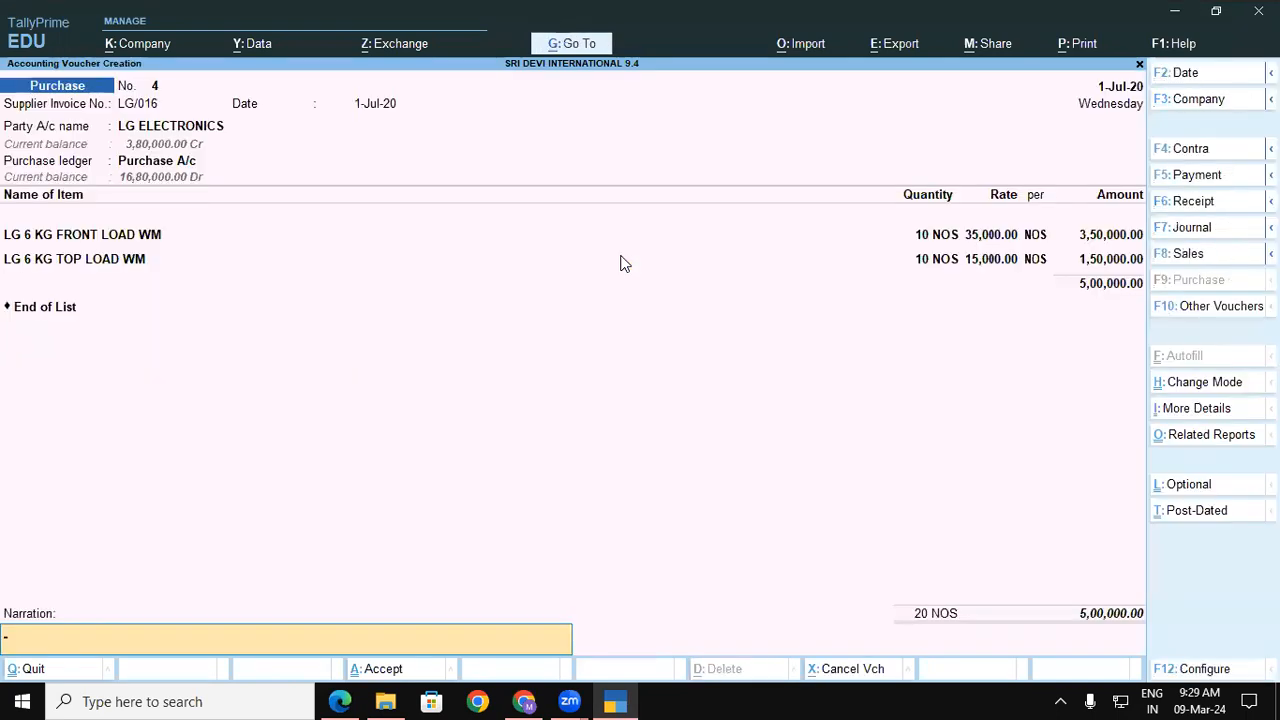
key("ctrl")
key("ctrl+a")
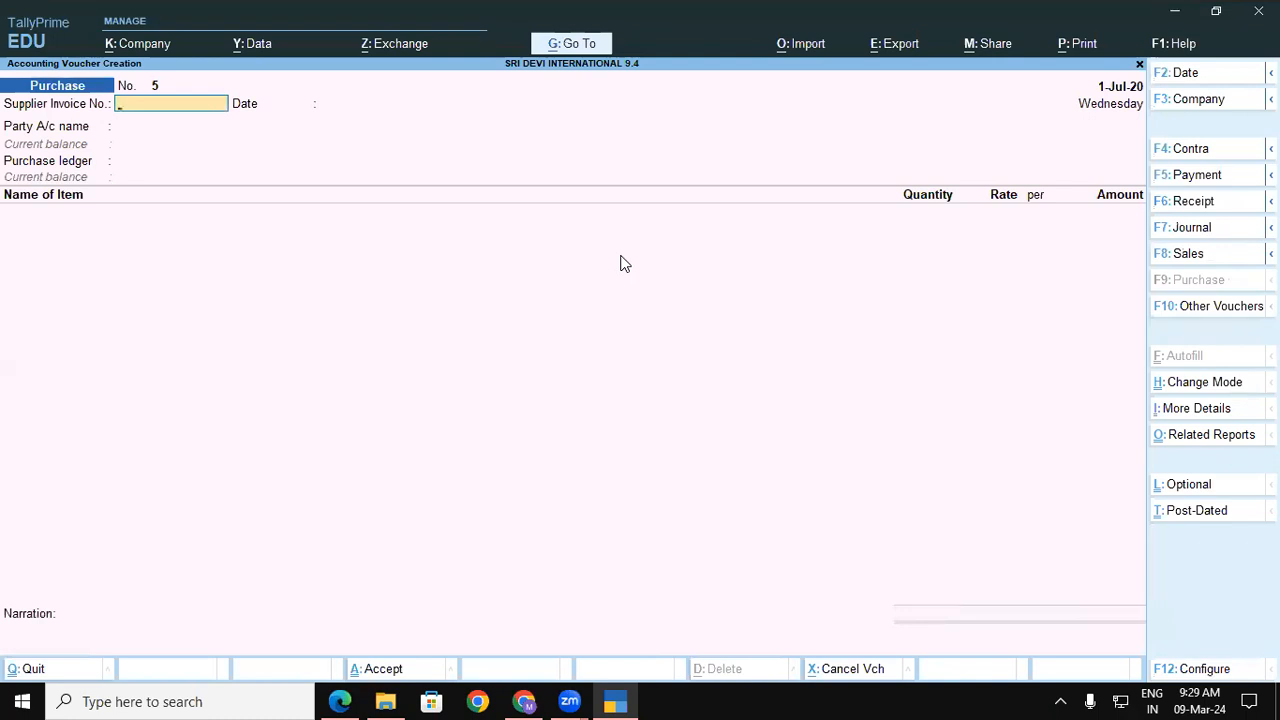
Display the Ledger Outstandings report for LG ELECTRONICS and examine the pending LG/016 bill.
key("ctrl")
key("alt+g")
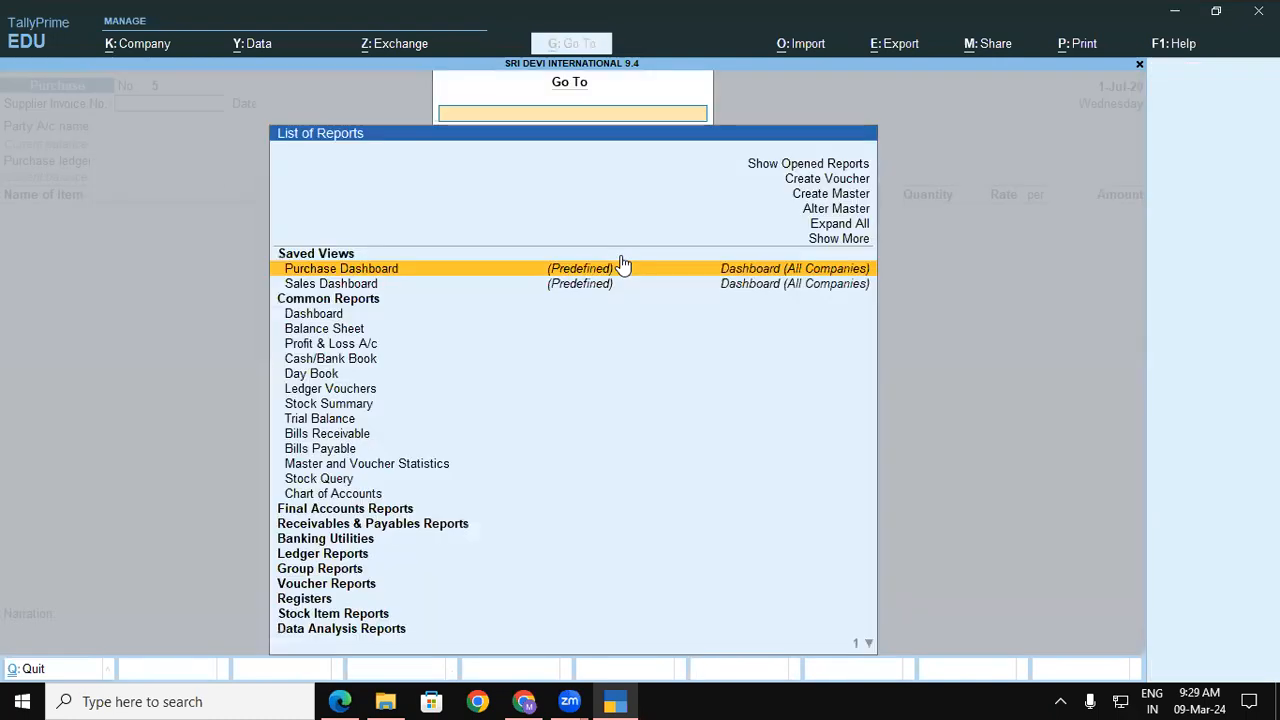
type("LED")
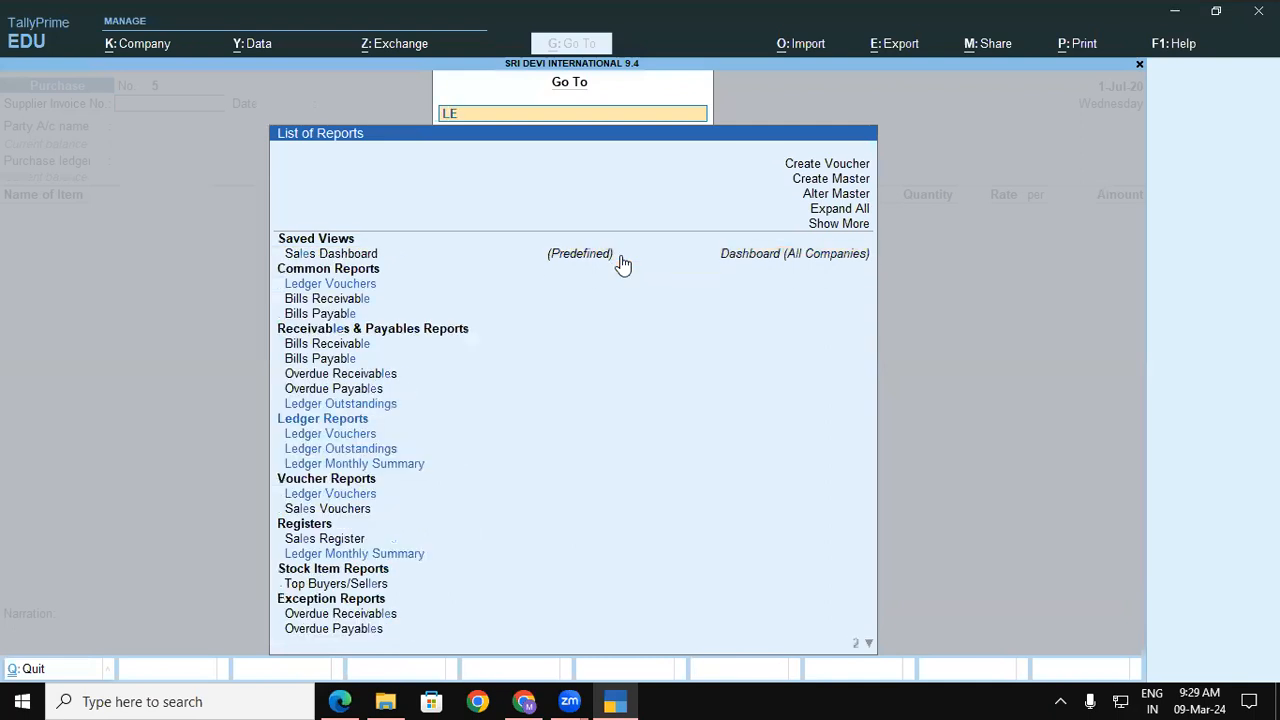
key("Down")
key("Down")
key("Down")
key("Down")
key("Down")
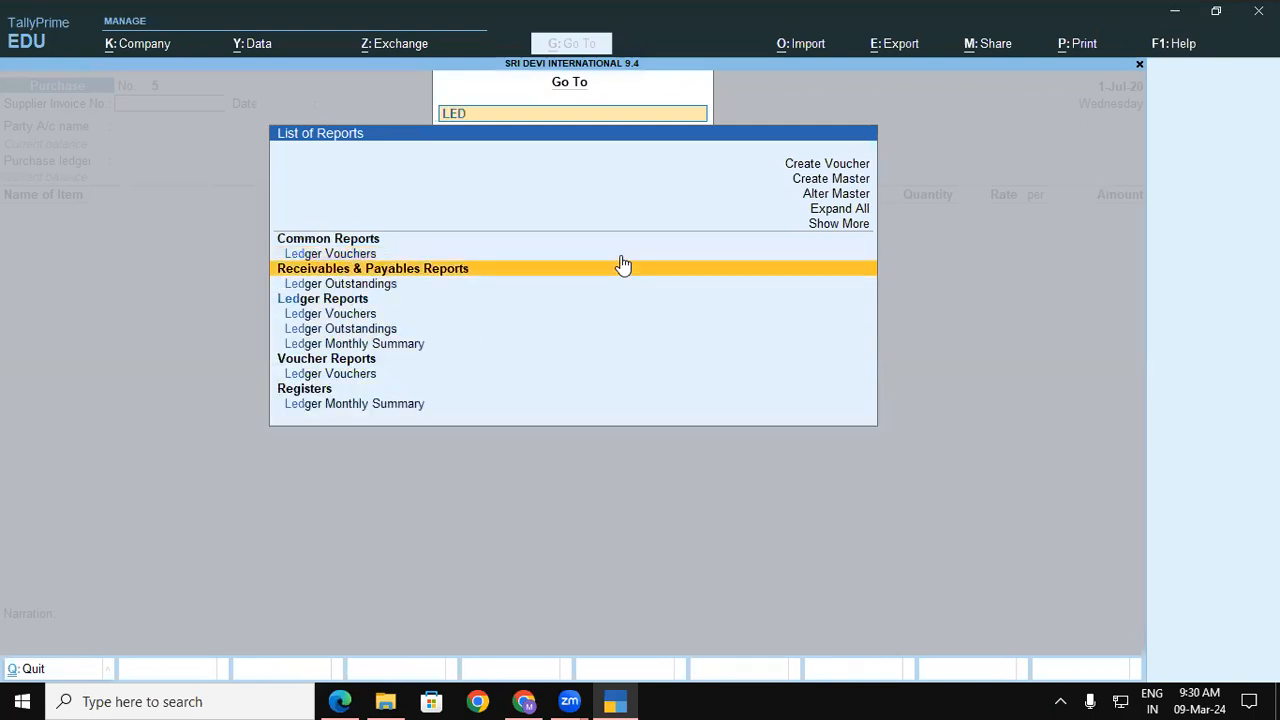
key("Down")
key("Return")
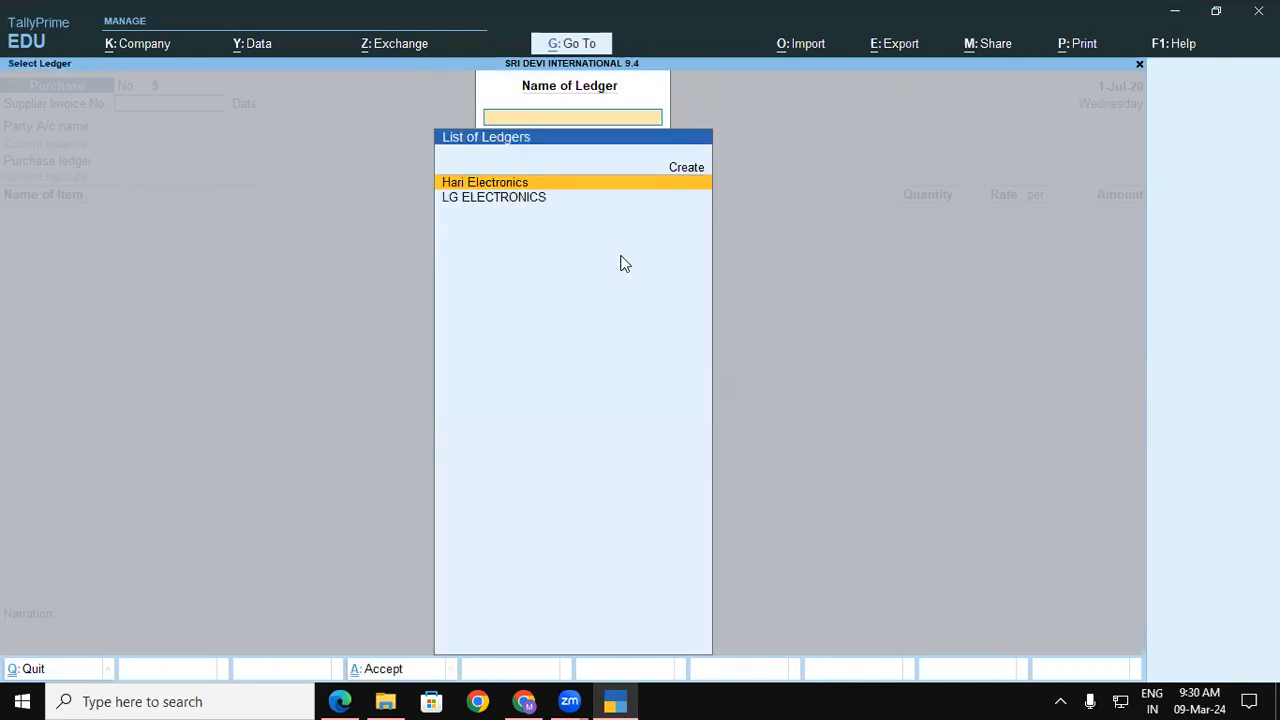
key("Down")
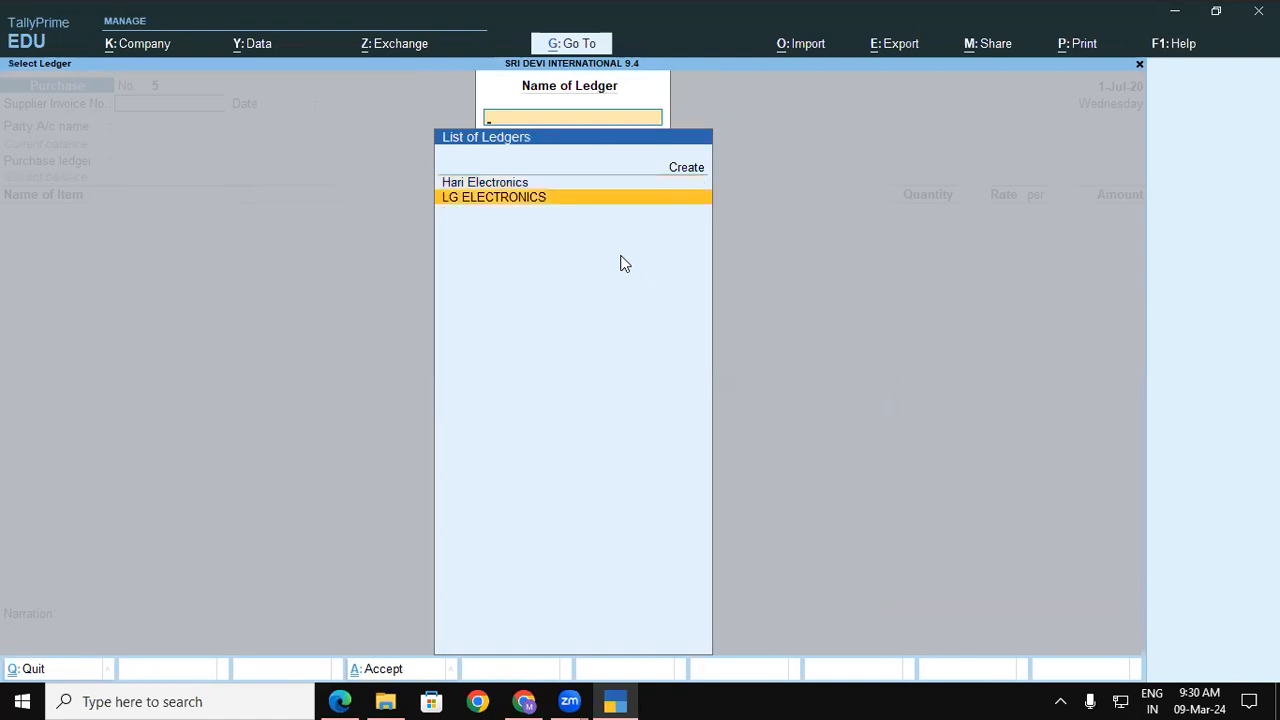
key("Return")
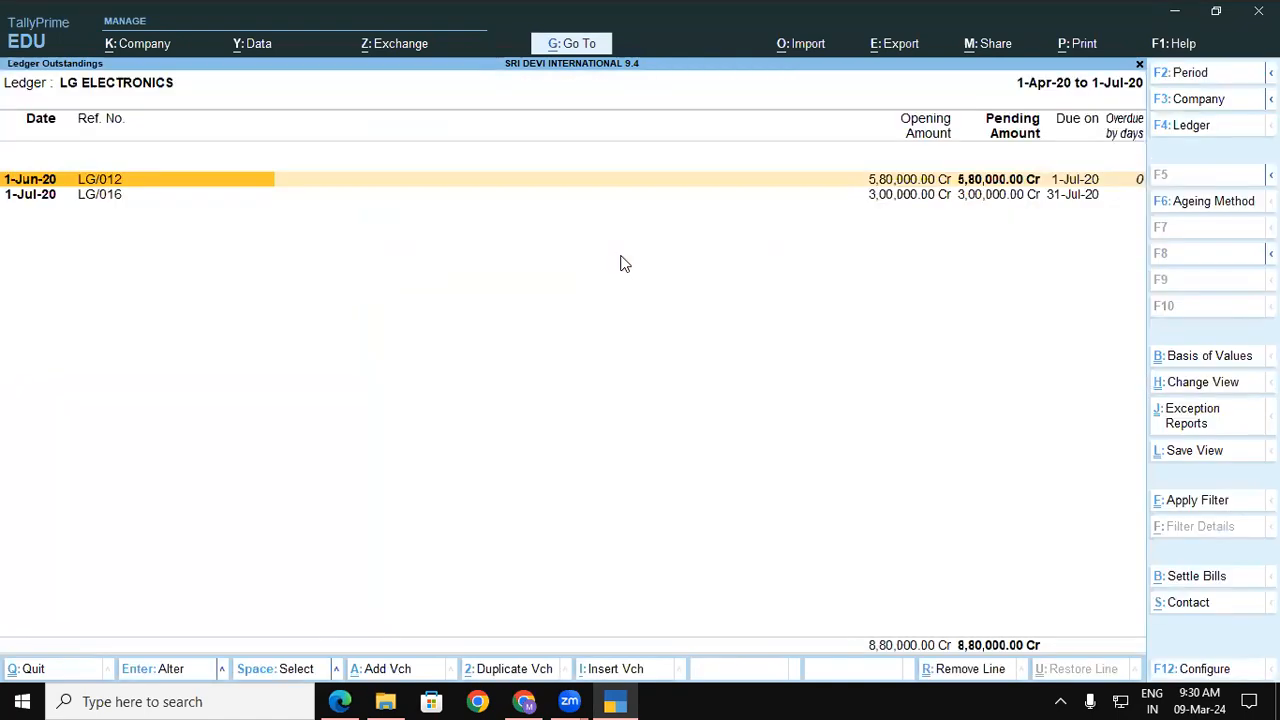
left_click(979, 199)
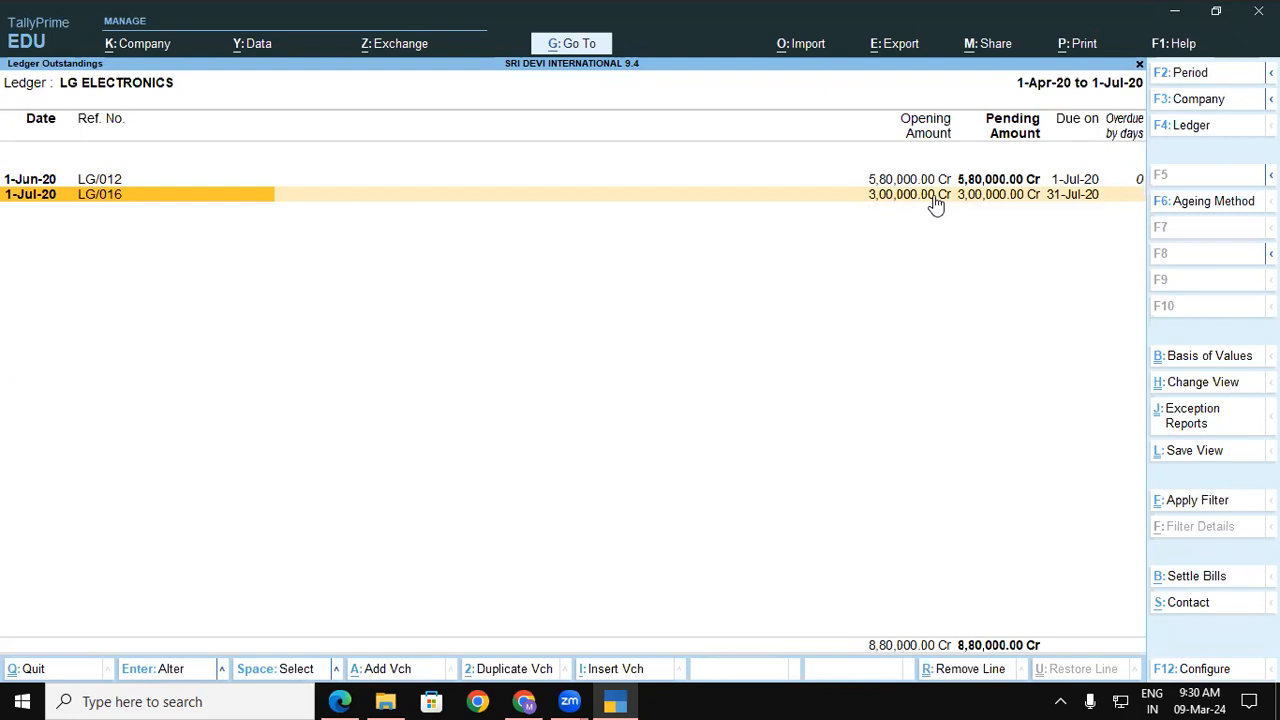
Close the outstandings report and quit voucher creation to return to the Gateway of Tally.
key("Escape")
key("Escape")
key("Escape")
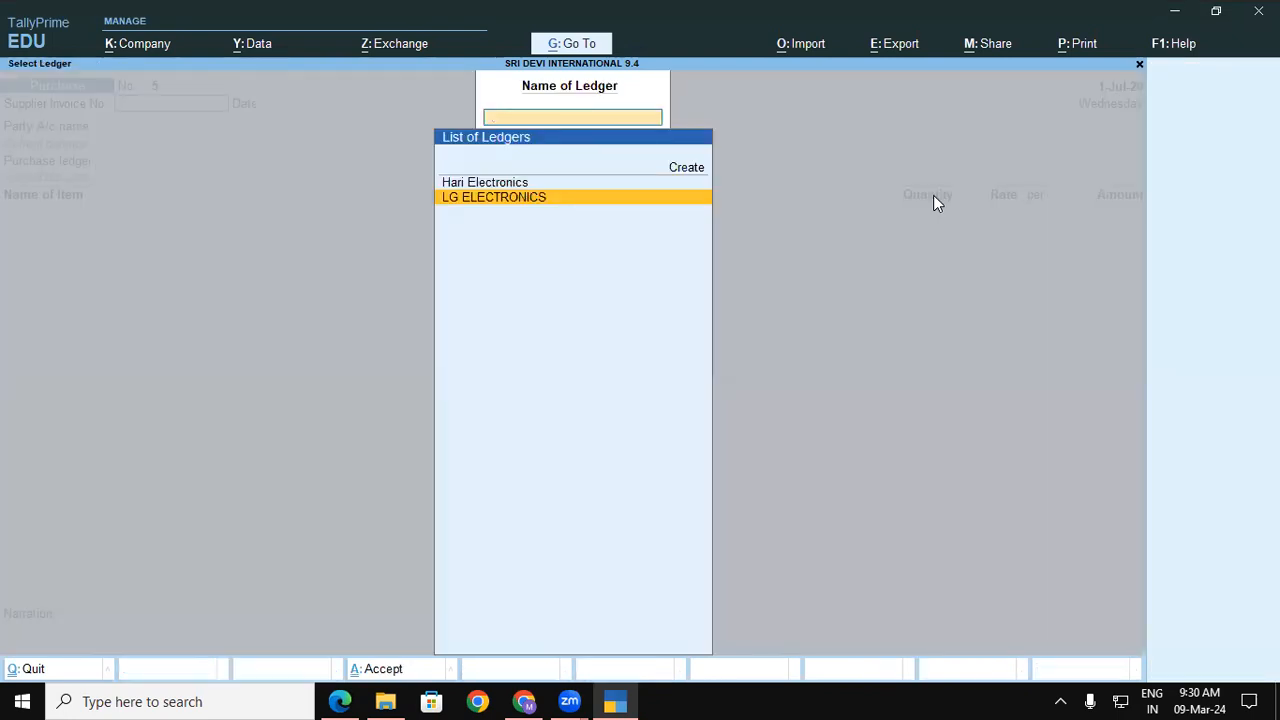
key("Escape")
key("y")
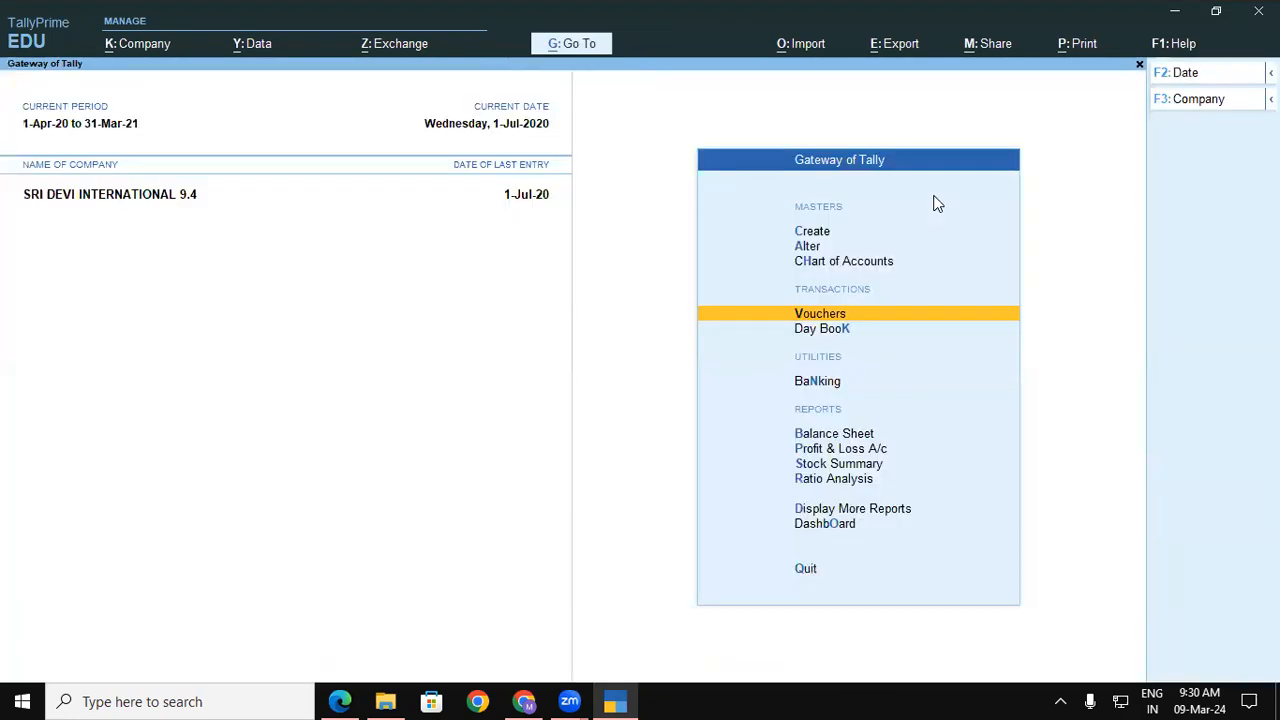
Switch to the lesson PDF in Edge, review Illustration 3, and mark its Purchase voucher heading with the Draw pen.
left_click(341, 701)
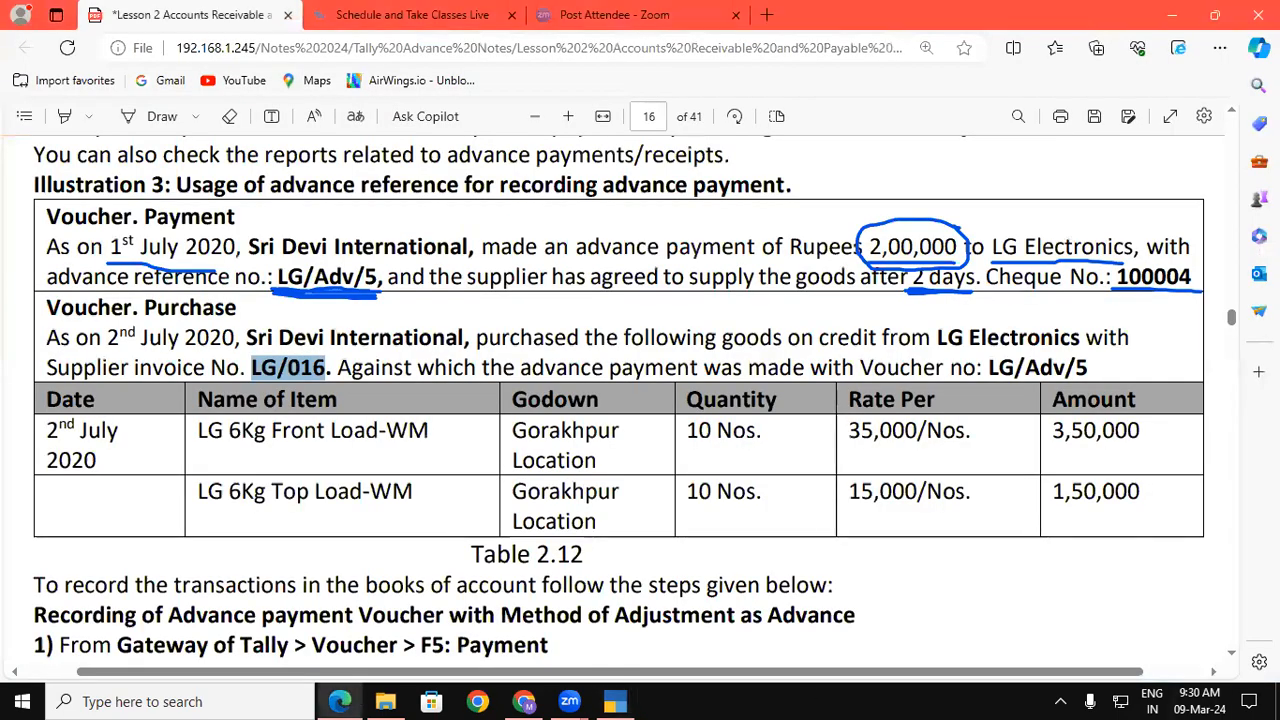
scroll(1236, 660, "down", 1)
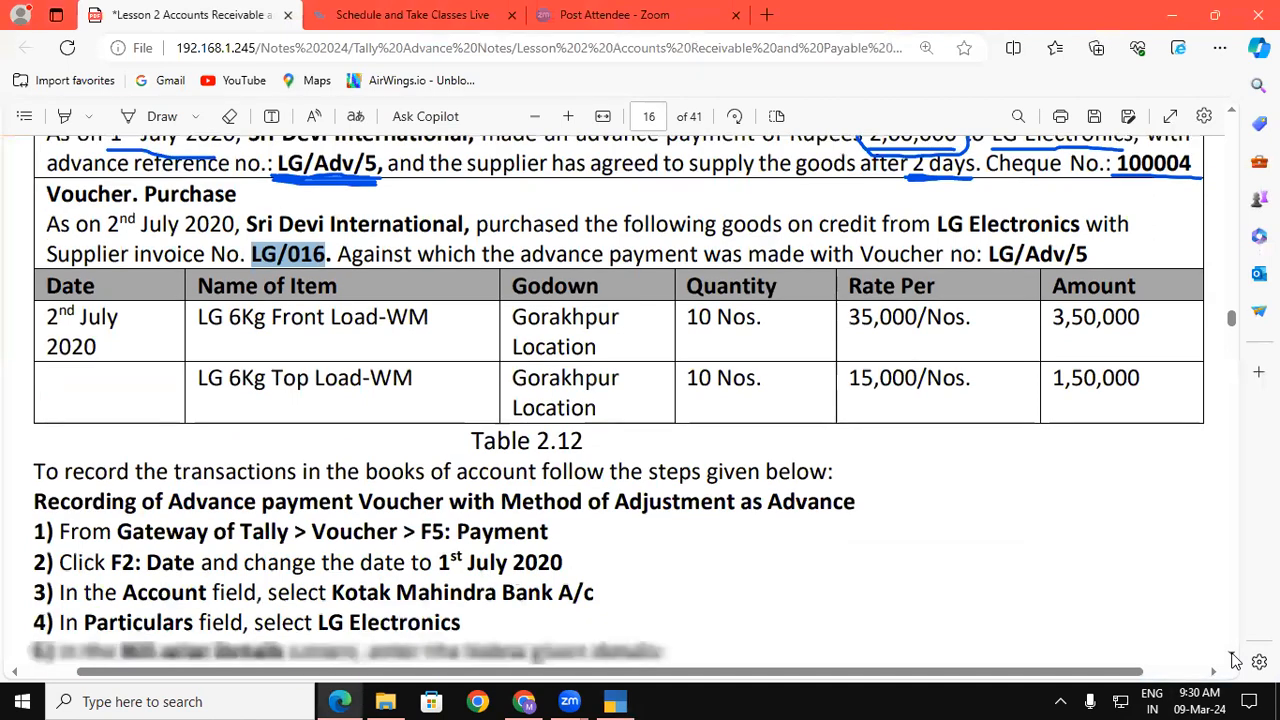
scroll(1236, 660, "down", 1)
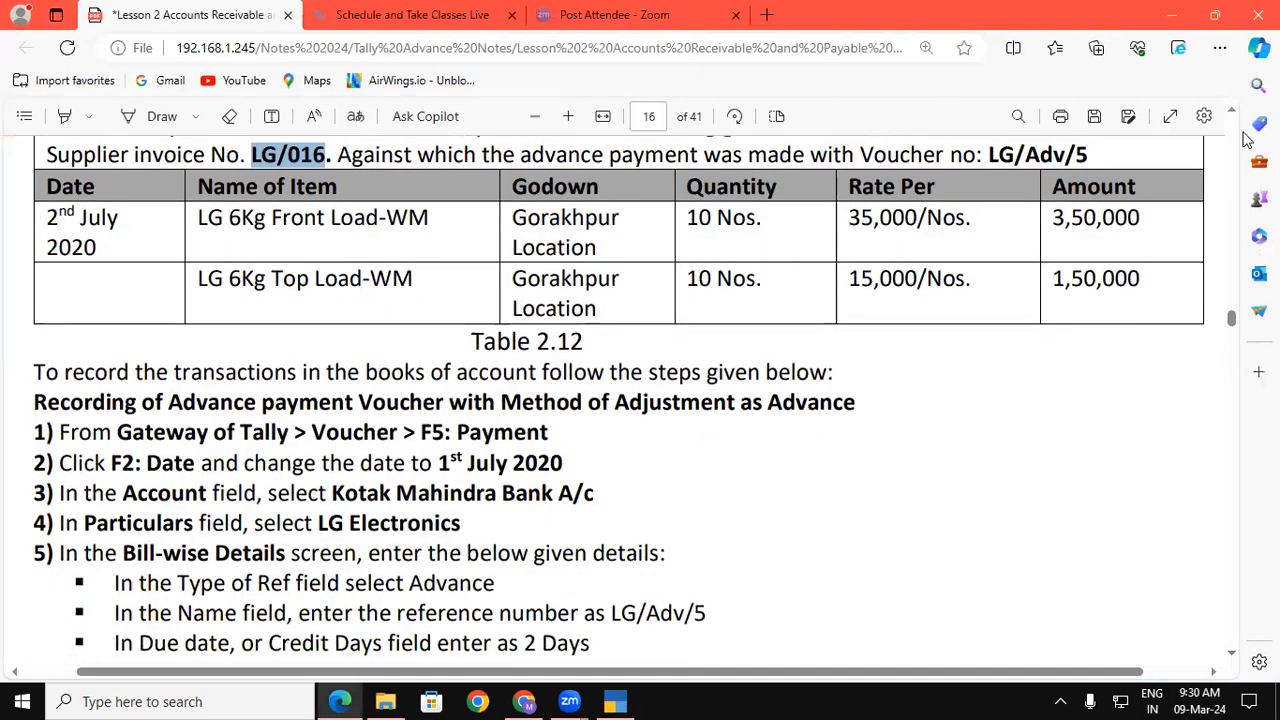
scroll(1236, 118, "up", 2)
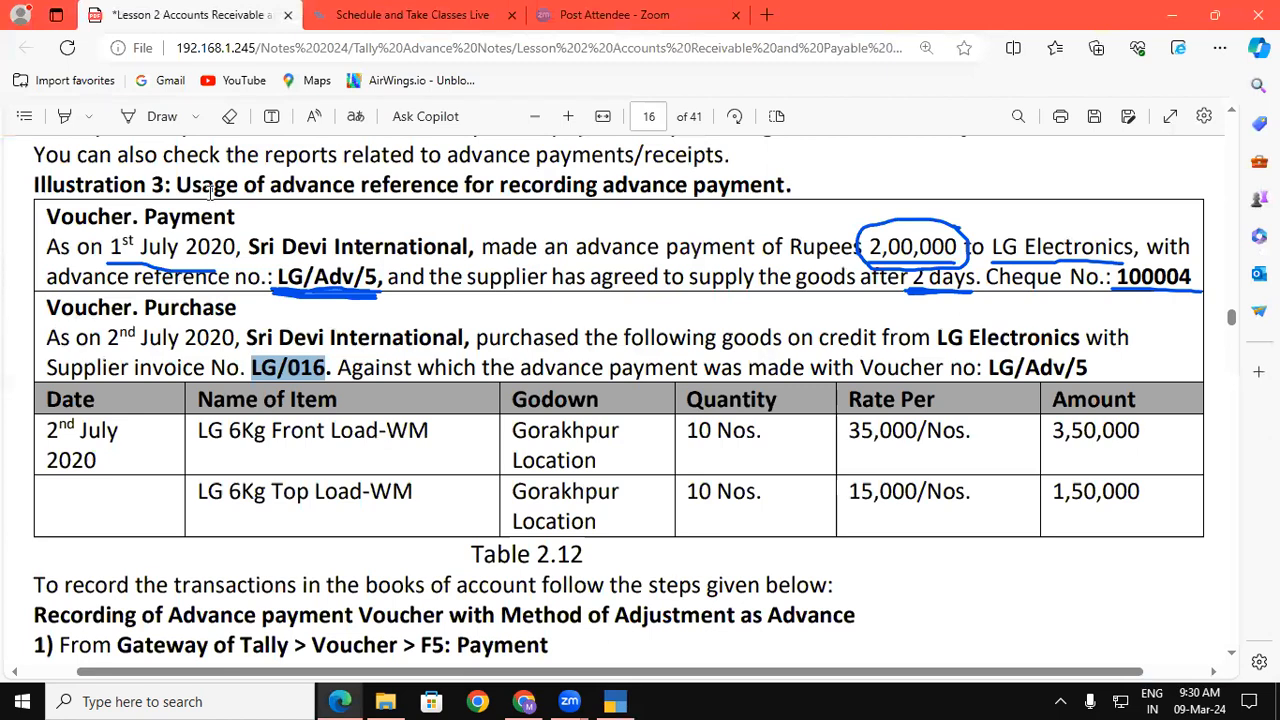
left_click(158, 118)
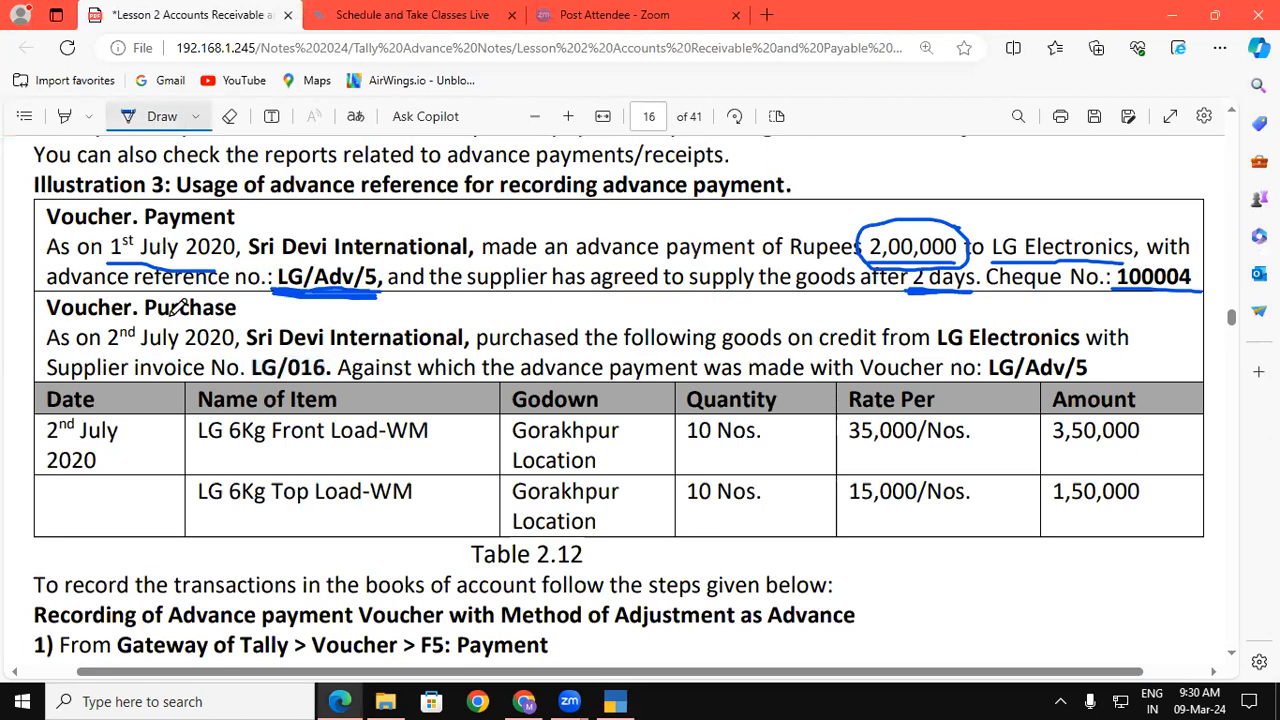
left_click_drag(146, 308, 237, 306)
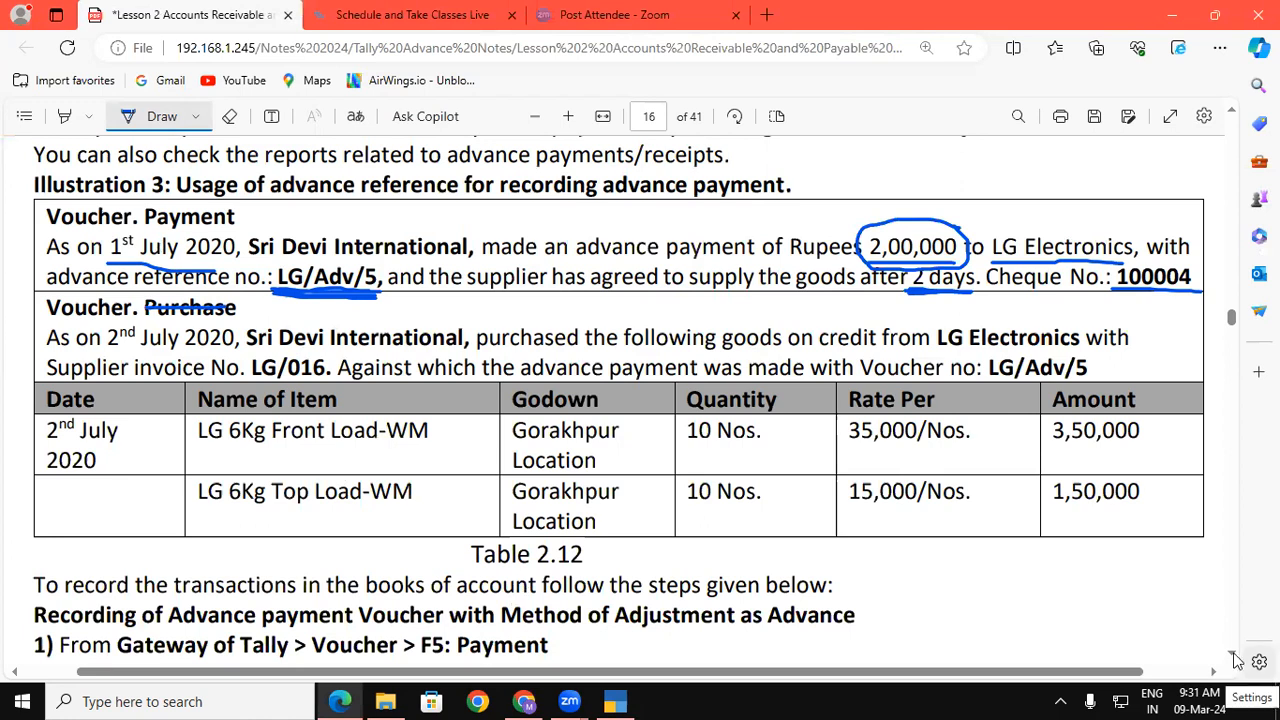
Underline "Bills Receivables" above Figure 2.26 and box LG Electronics' pending amount of 2,00,000.00 in the figure.
scroll(1236, 660, "down", 4)
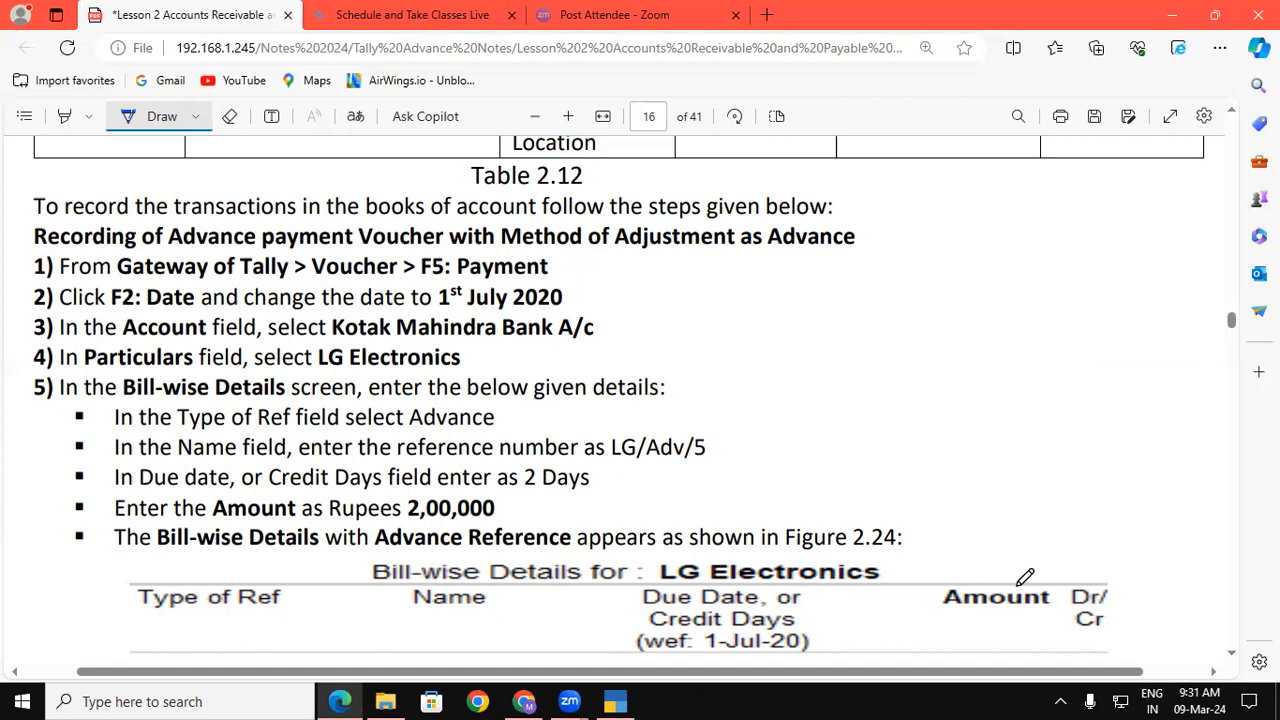
scroll(1236, 657, "down", 5)
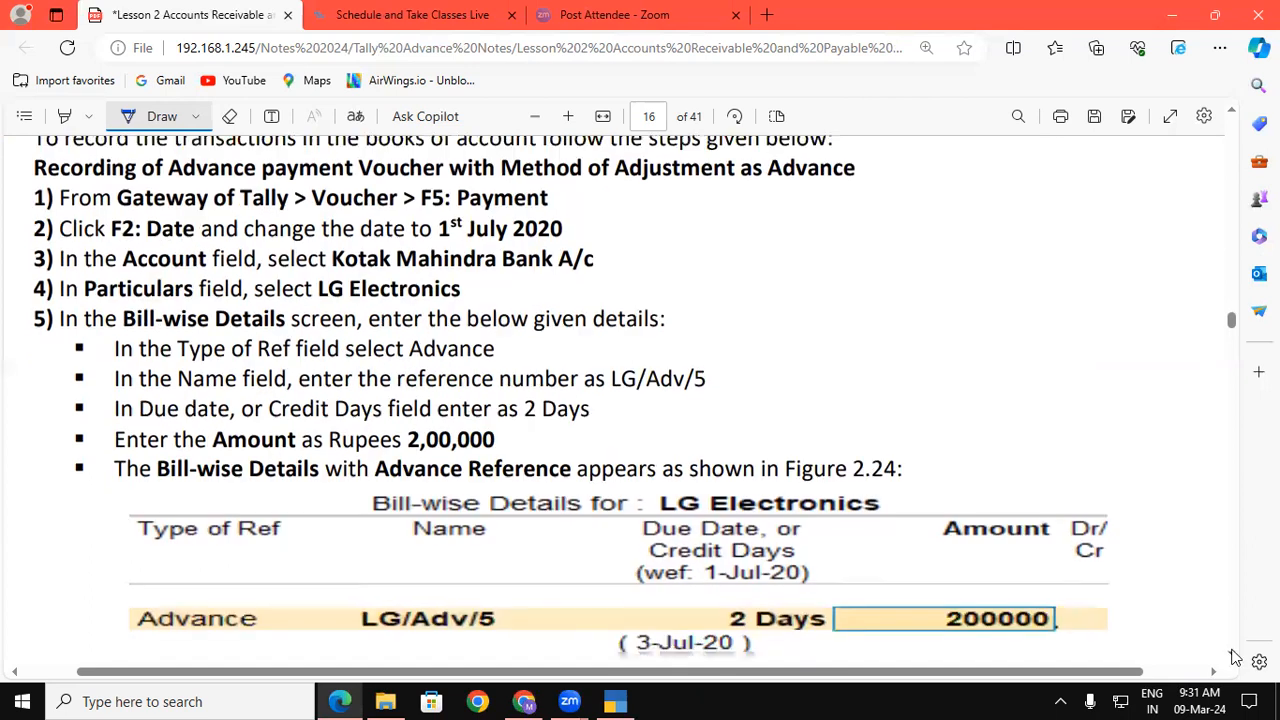
scroll(1236, 657, "down", 6)
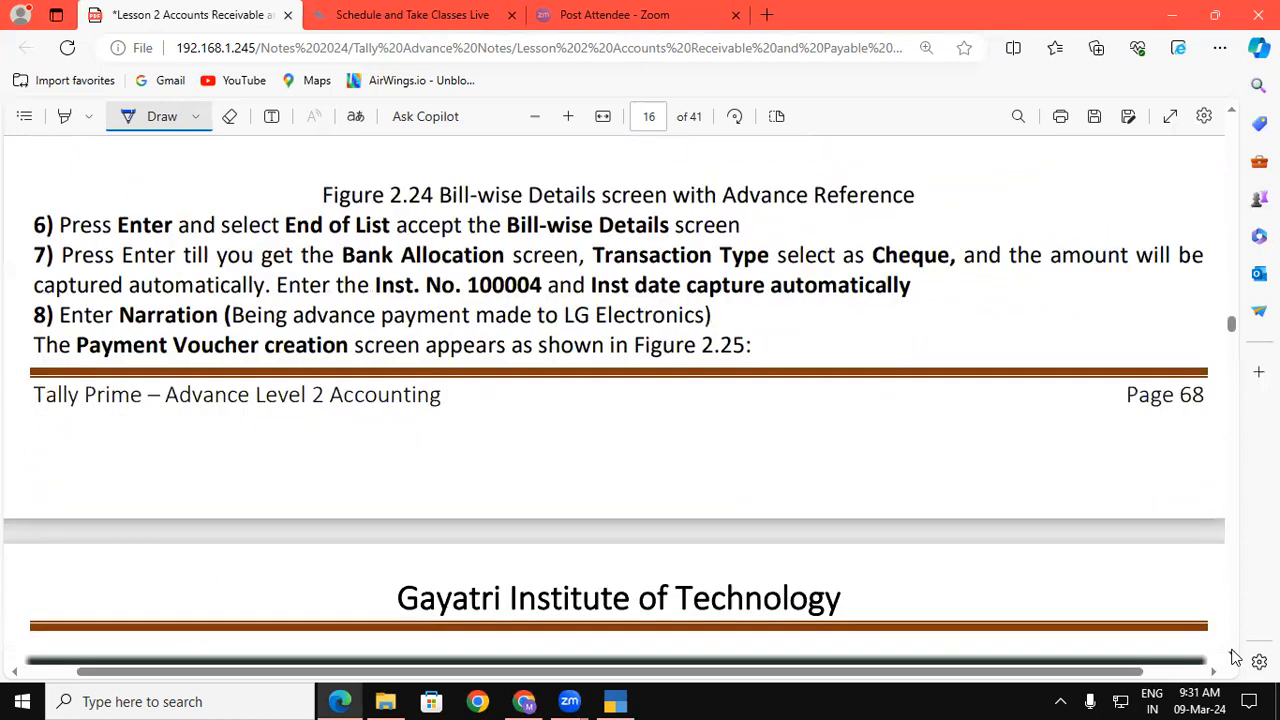
scroll(1236, 657, "down", 4)
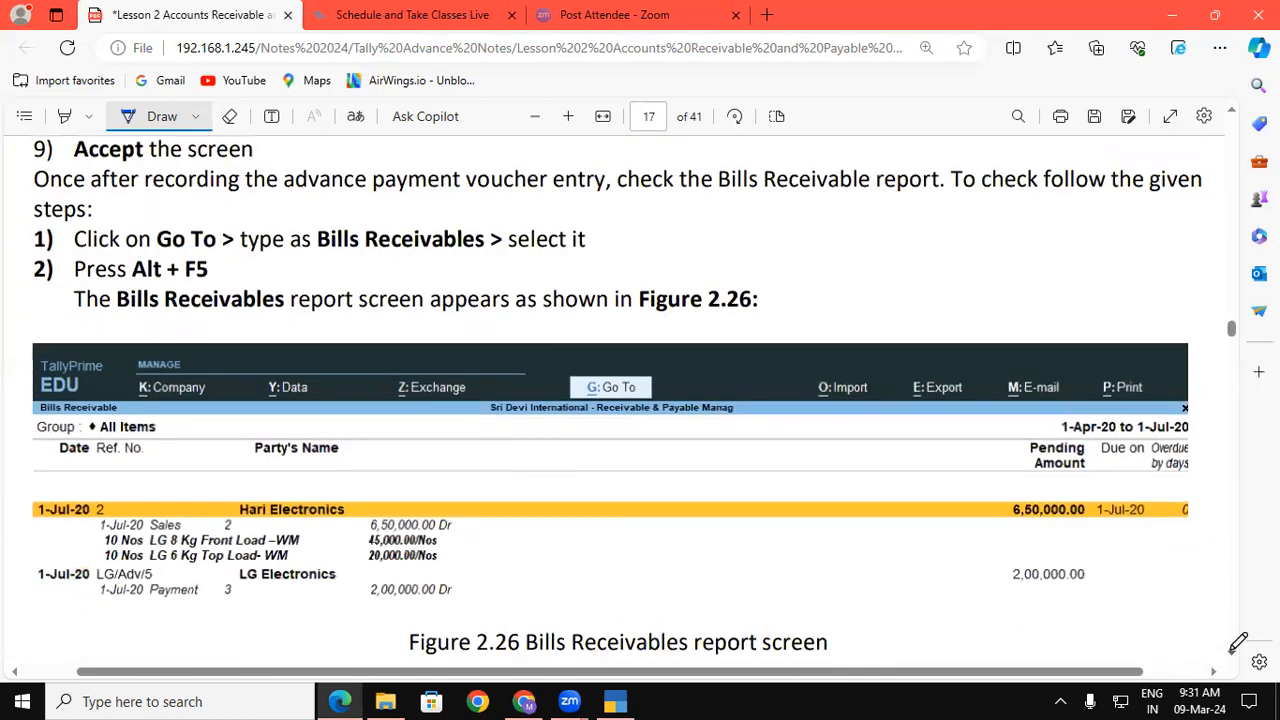
left_click_drag(121, 321, 267, 326)
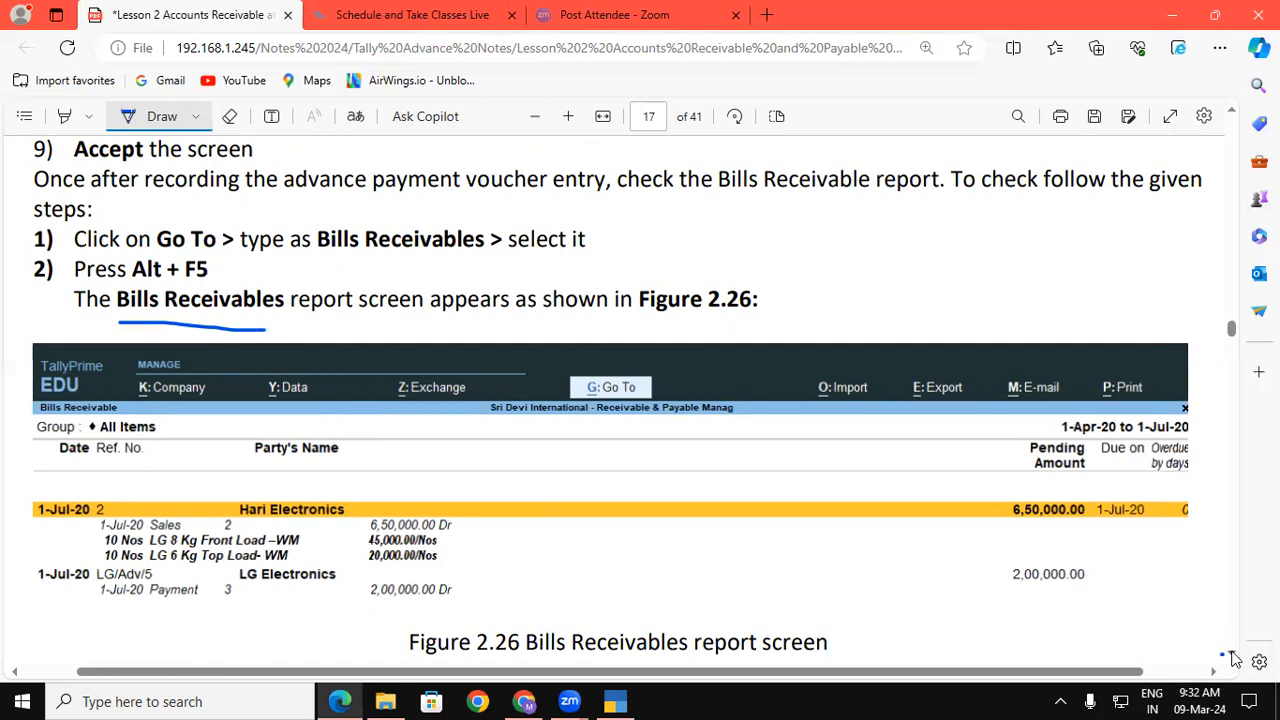
scroll(1220, 640, "down", 3)
mouse_move(1062, 446)
left_mouse_down()
mouse_move(1098, 418)
mouse_move(1058, 400)
mouse_move(996, 420)
mouse_move(995, 447)
left_mouse_up()
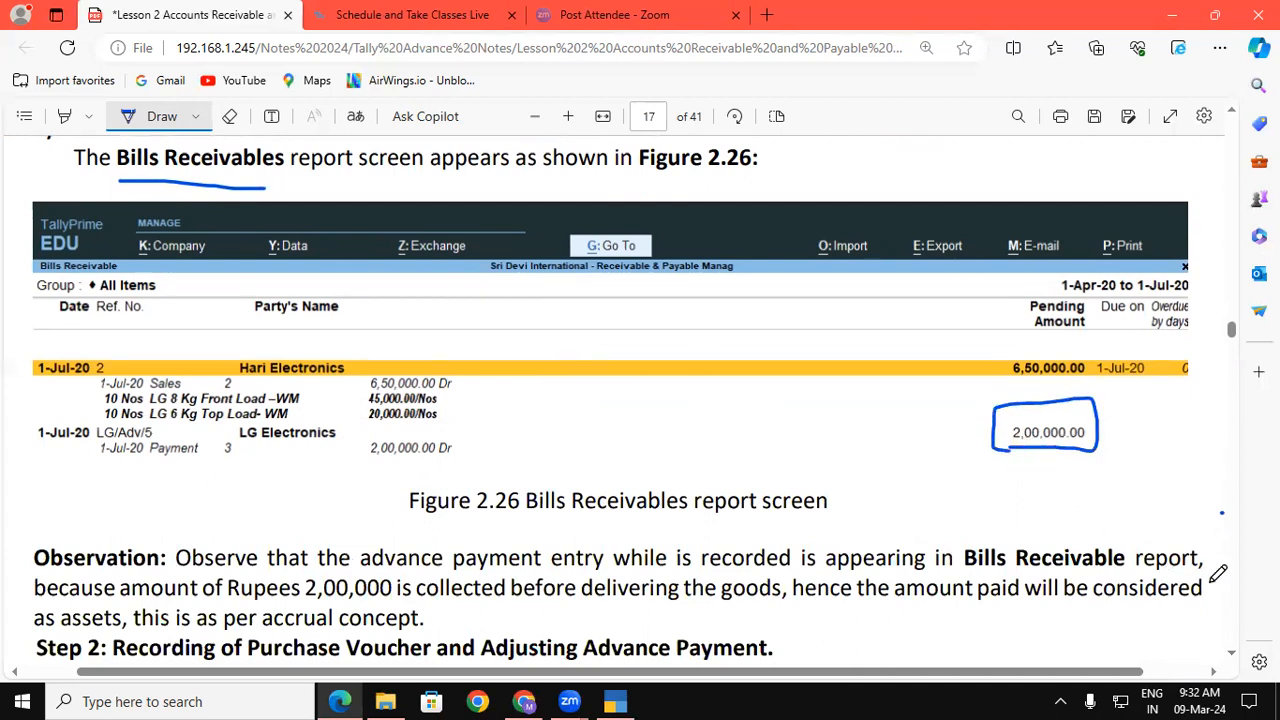
Underline the Agst Ref and New Ref entries and their amounts, 2,00,000.00 and 3,00,000.00, in Figure 2.27.
scroll(1236, 660, "down", 6)
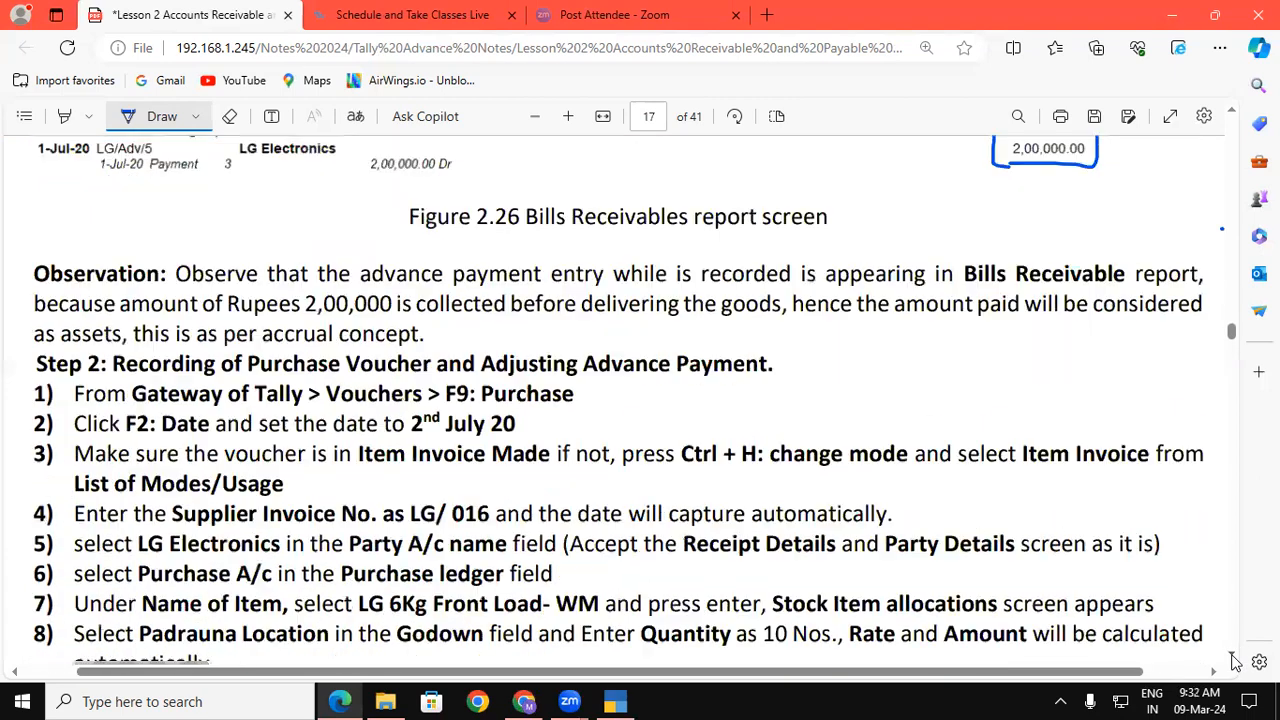
scroll(1236, 660, "down", 8)
scroll(1236, 660, "down", 14)
scroll(1236, 660, "down", 8)
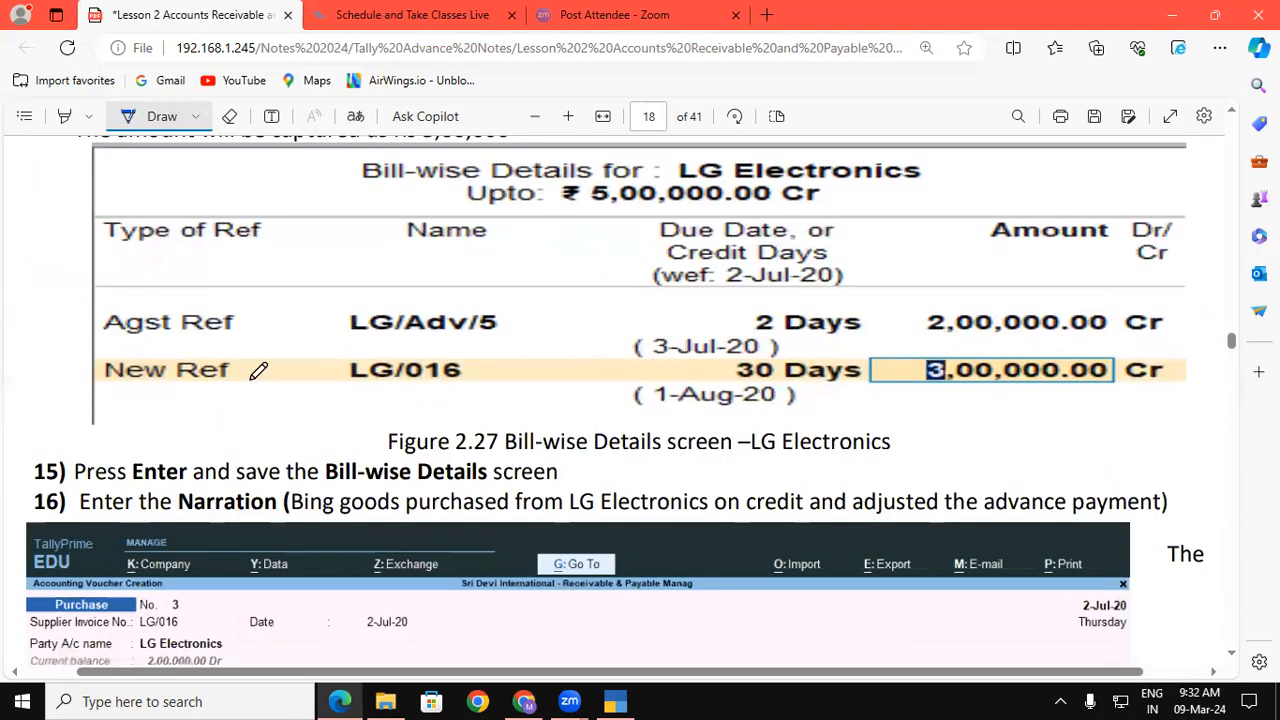
left_click_drag(162, 343, 223, 346)
left_click_drag(914, 342, 1003, 341)
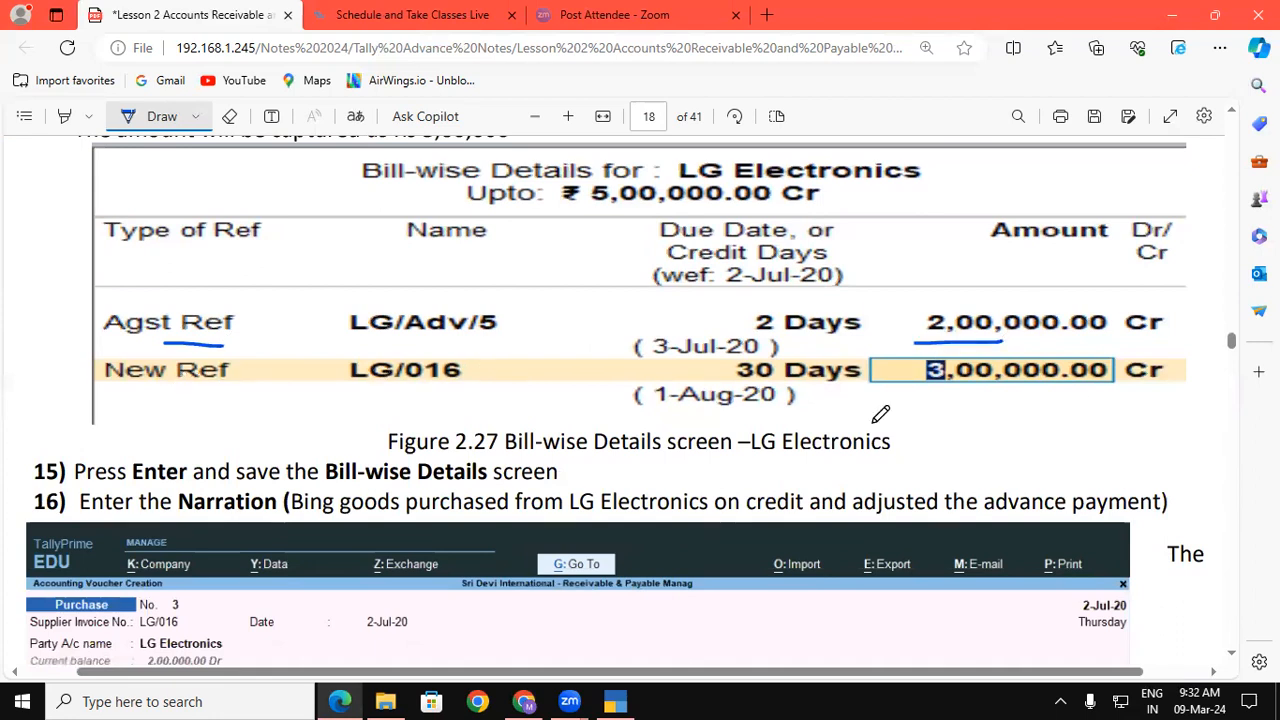
left_click_drag(918, 394, 1106, 393)
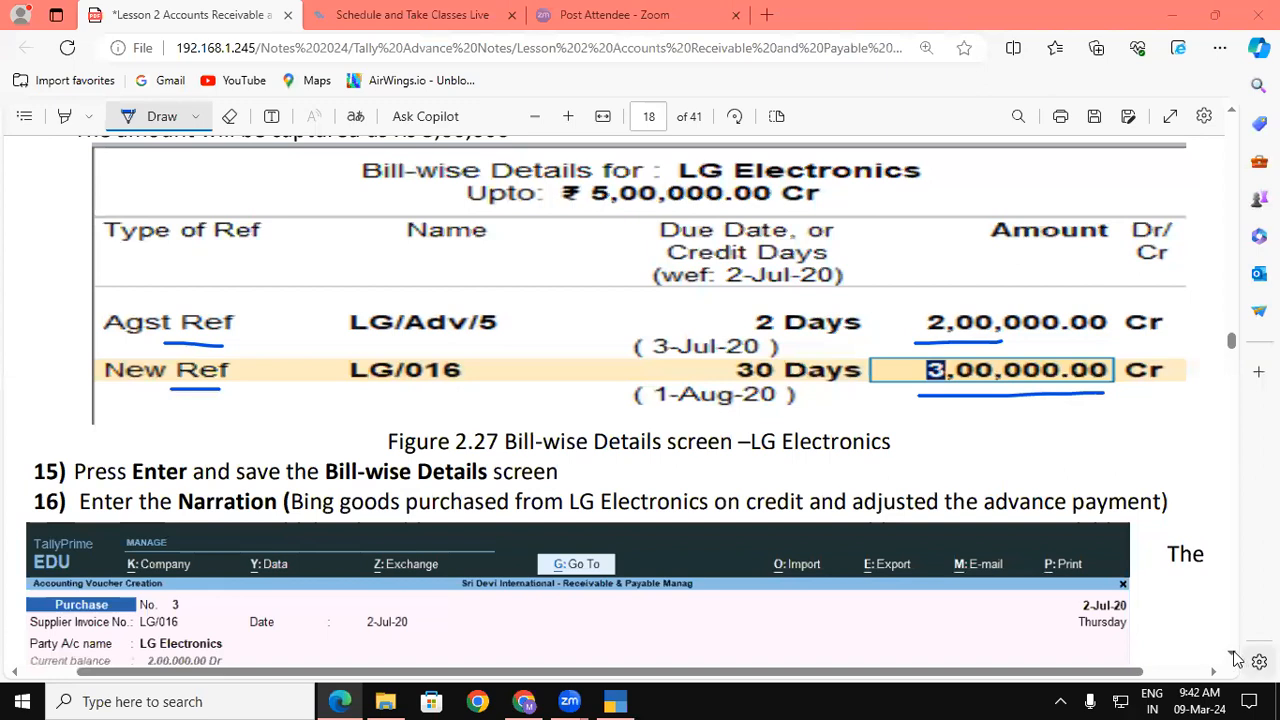
Underline "Bills Payable" above Figure 2.29 and the pending amount 3,00,000.00 for LG/016 in the figure.
scroll(1233, 655, "down", 5)
scroll(1233, 655, "down", 7)
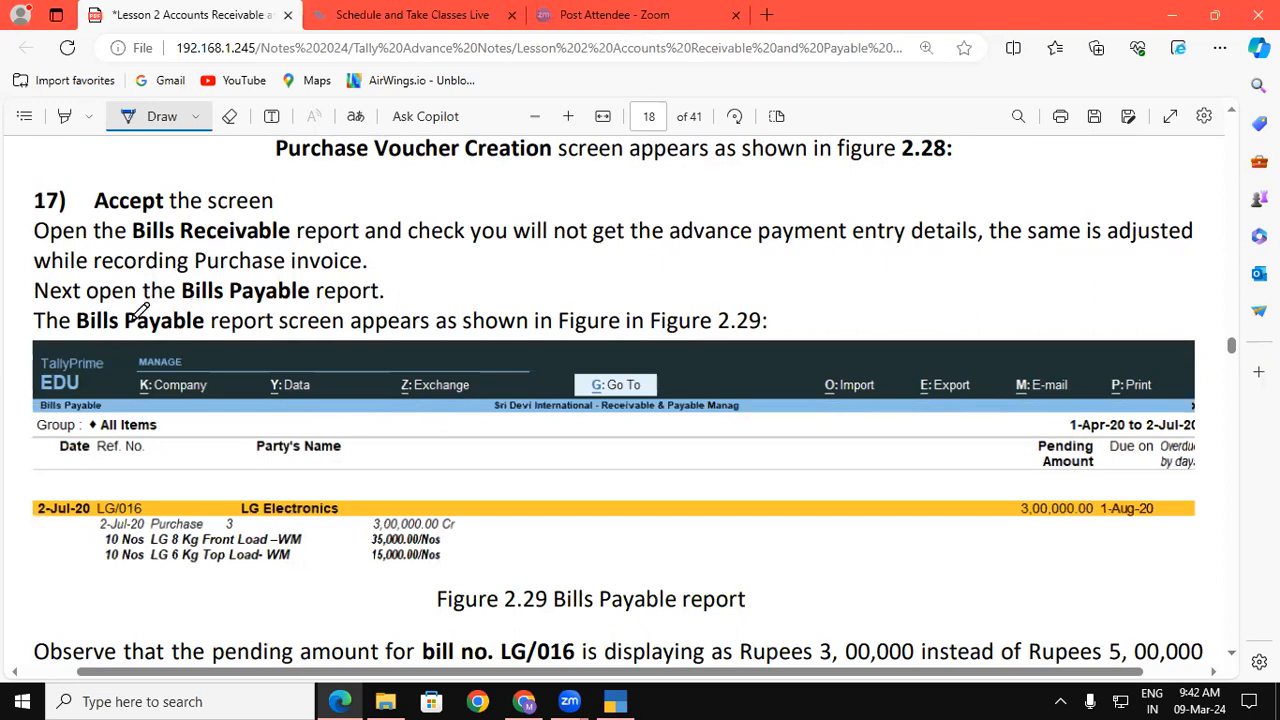
left_click_drag(80, 337, 193, 333)
left_click_drag(1012, 521, 1056, 521)
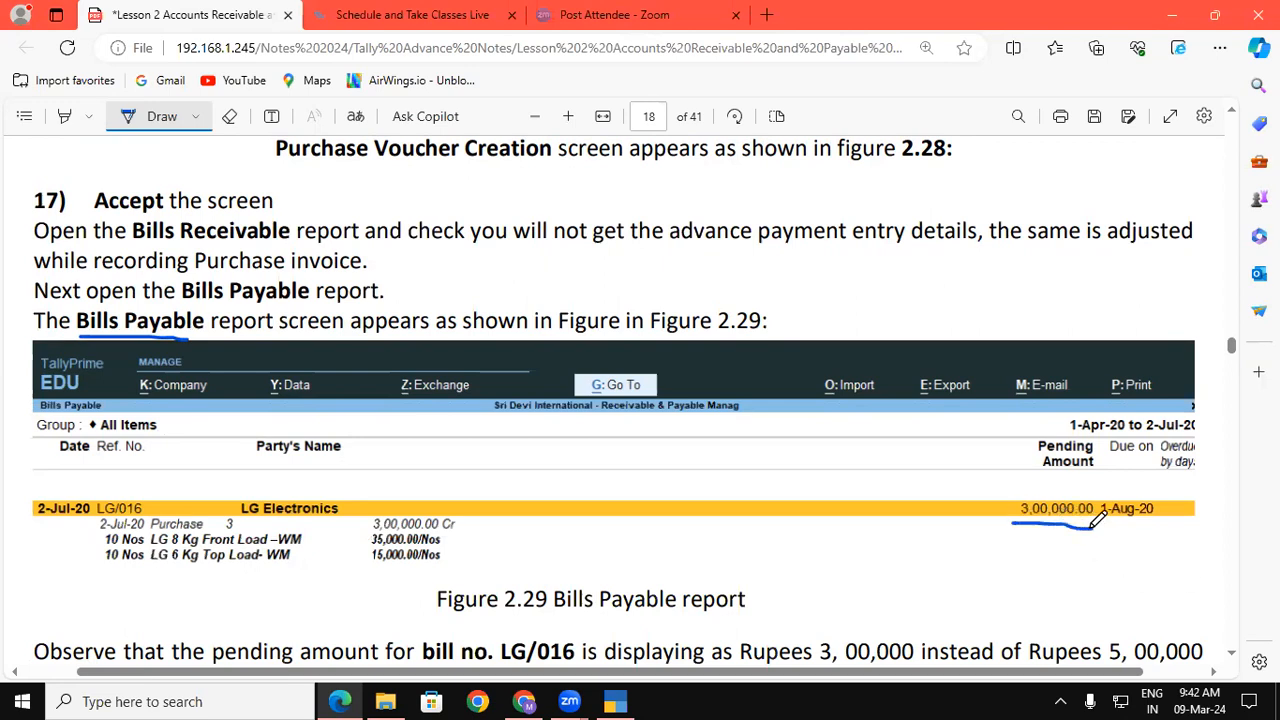
Switch to TallyPrime, display the Bills Payable report, and examine the LG/016 bill of LG ELECTRONICS.
left_click(615, 701)
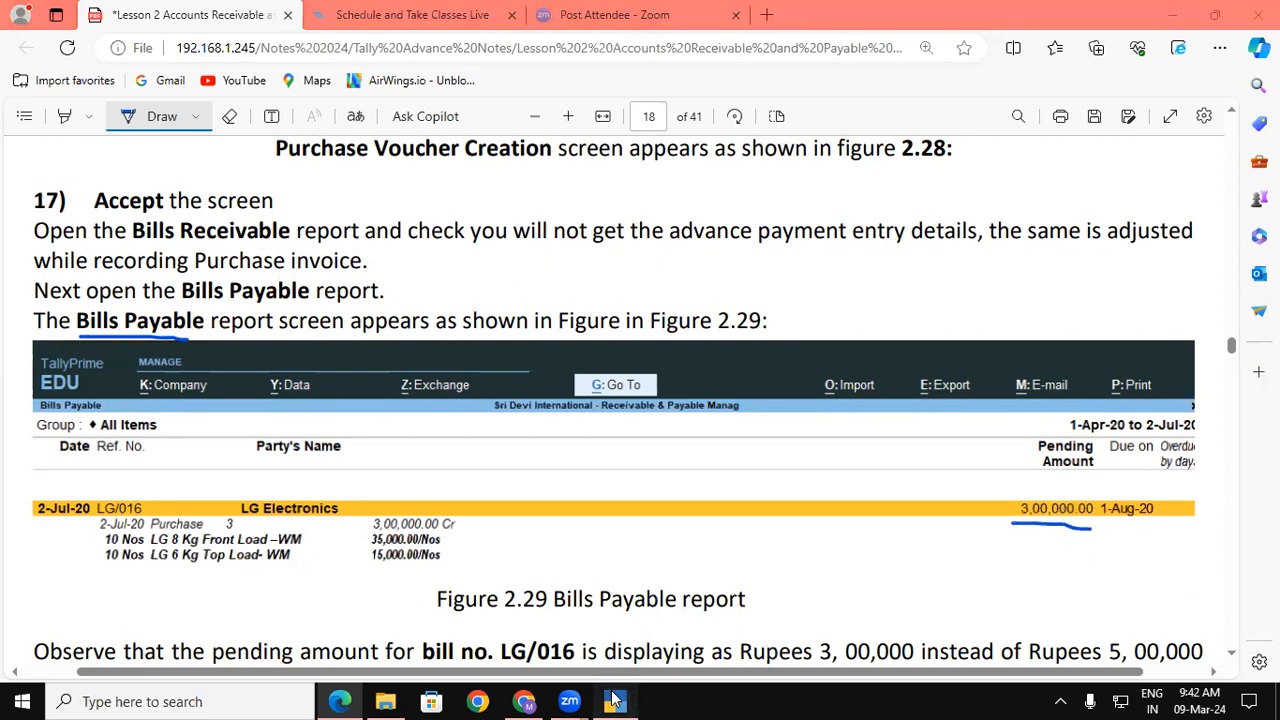
left_click(583, 45)
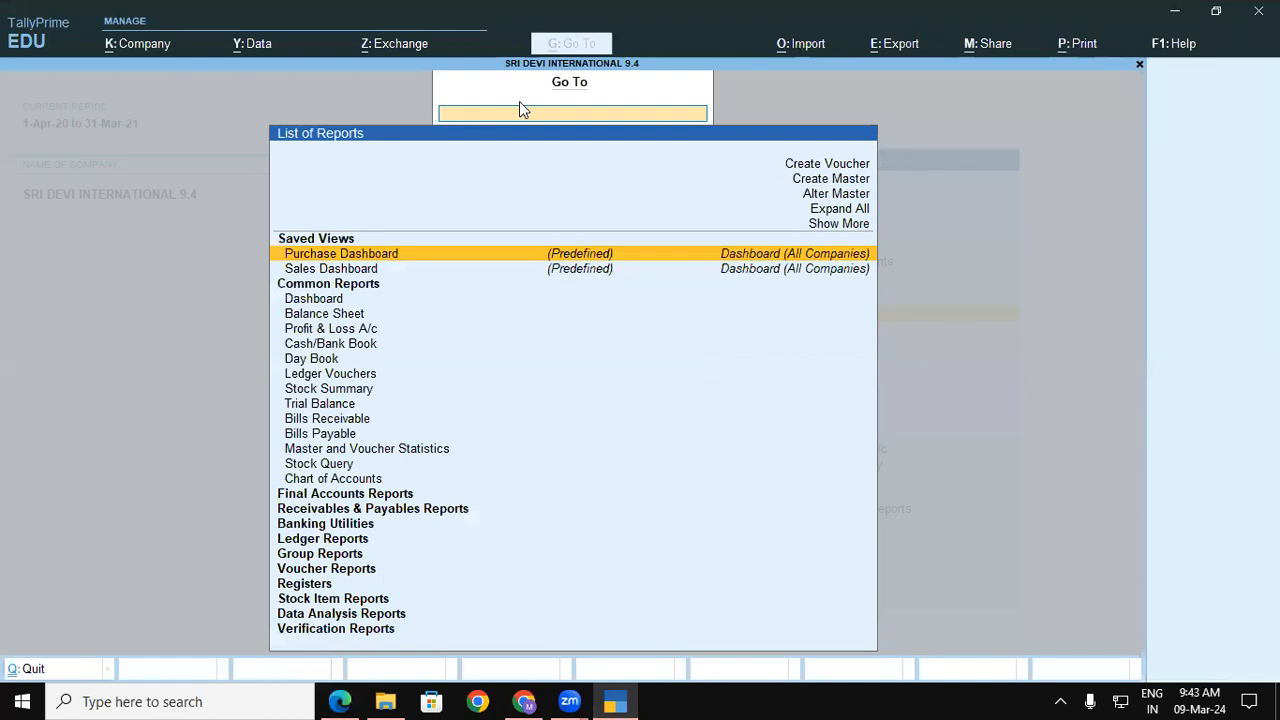
type("BIL")
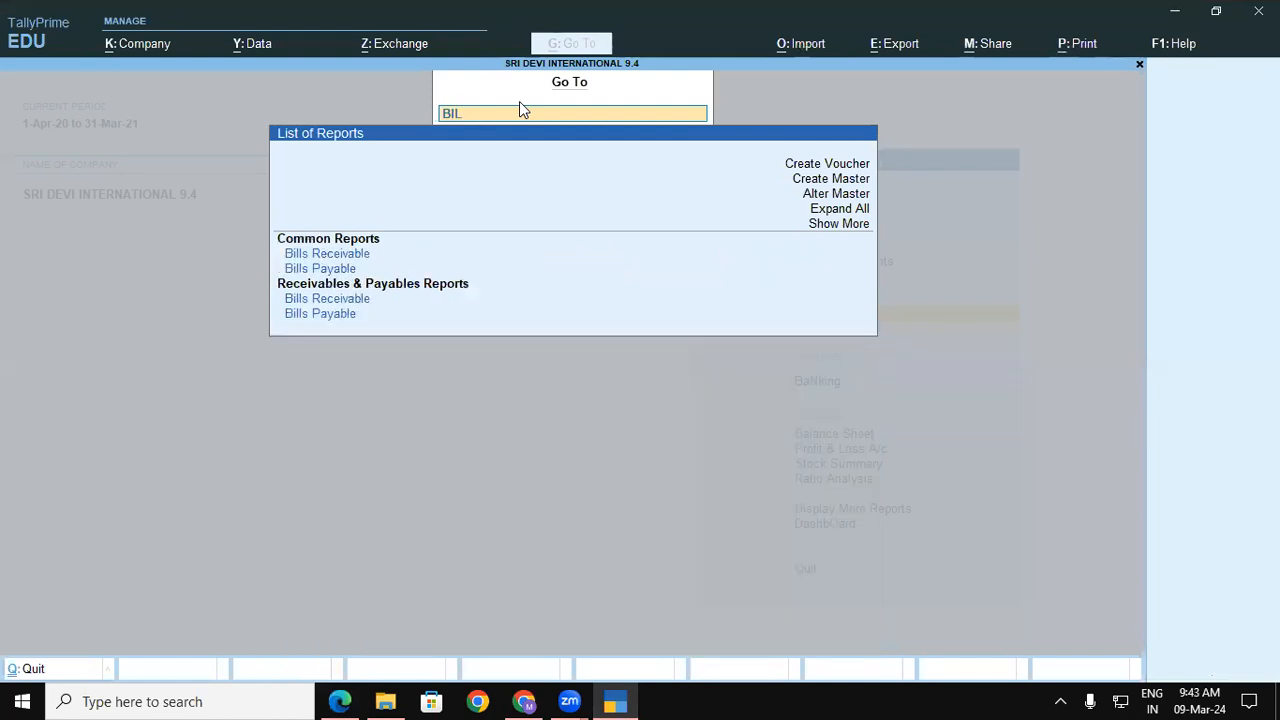
key("Down")
key("Return")
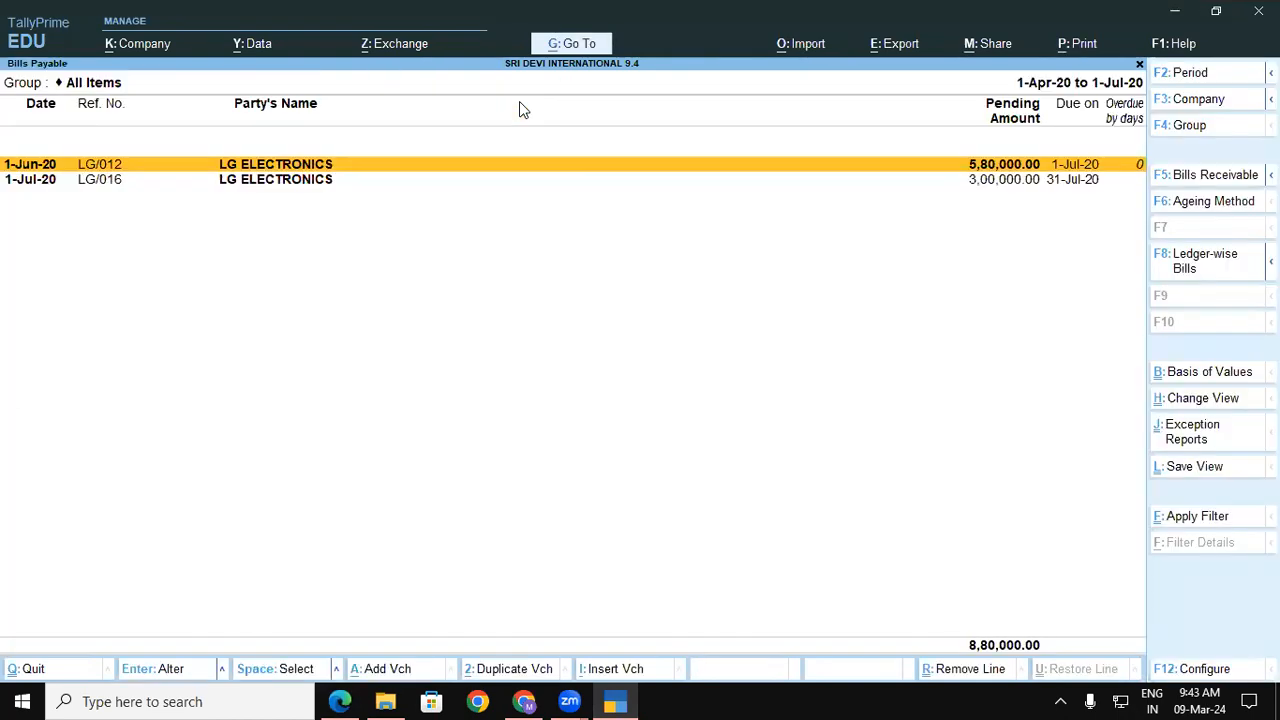
left_click(258, 180)
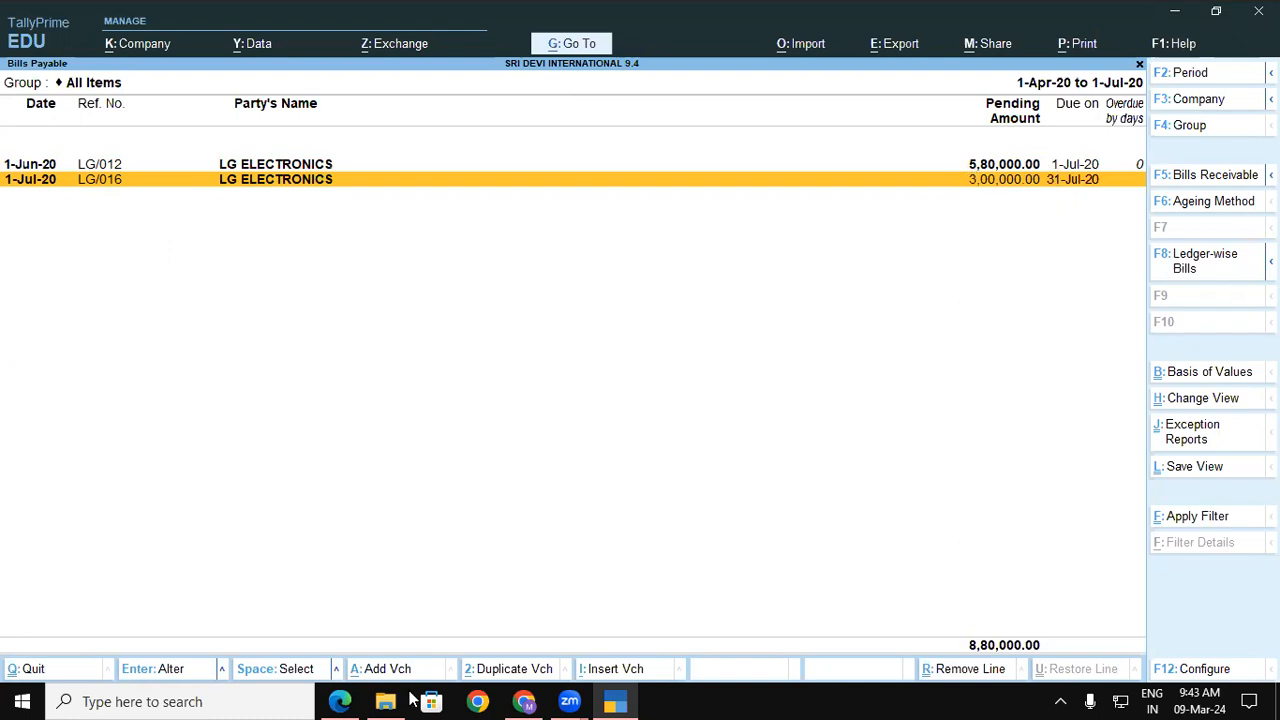
Return to the lesson PDF in Edge and underline LG/016, the three rupee amounts, "you have adjusted" and "advance payment" in the observation below Figure 2.29.
left_click(340, 701)
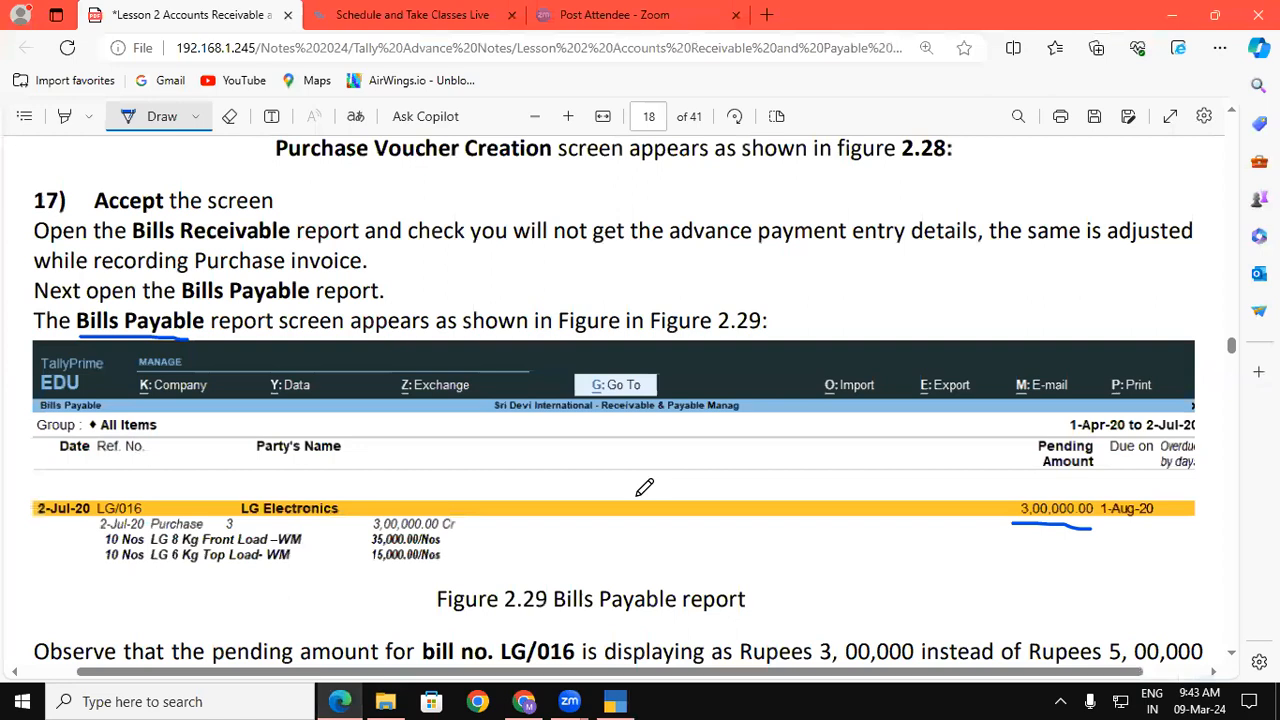
left_click(1233, 652)
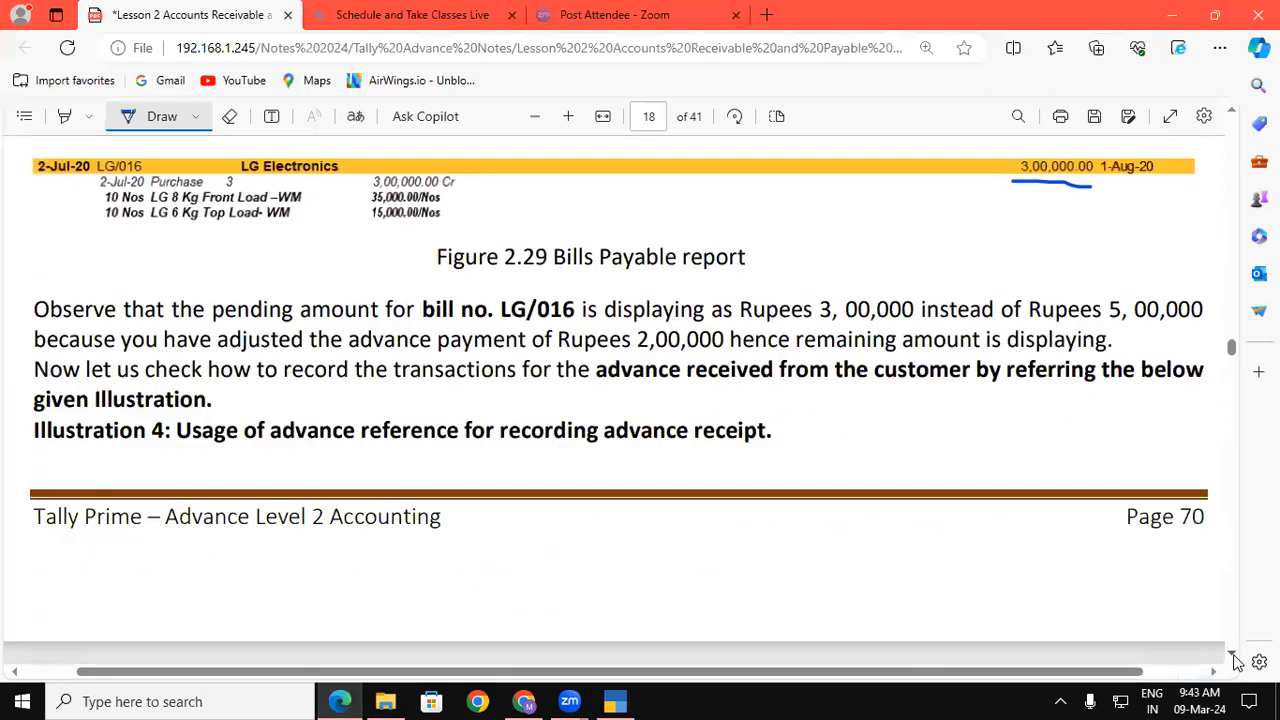
left_click(1233, 654)
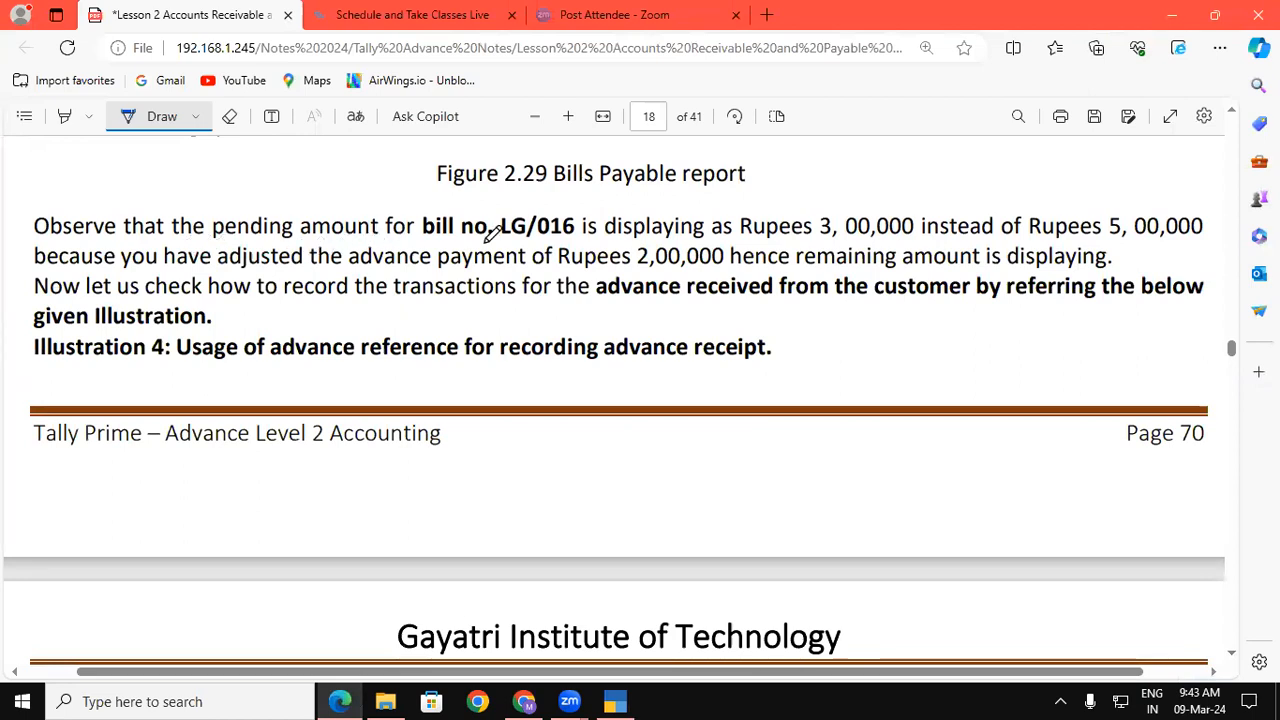
left_click_drag(500, 238, 576, 238)
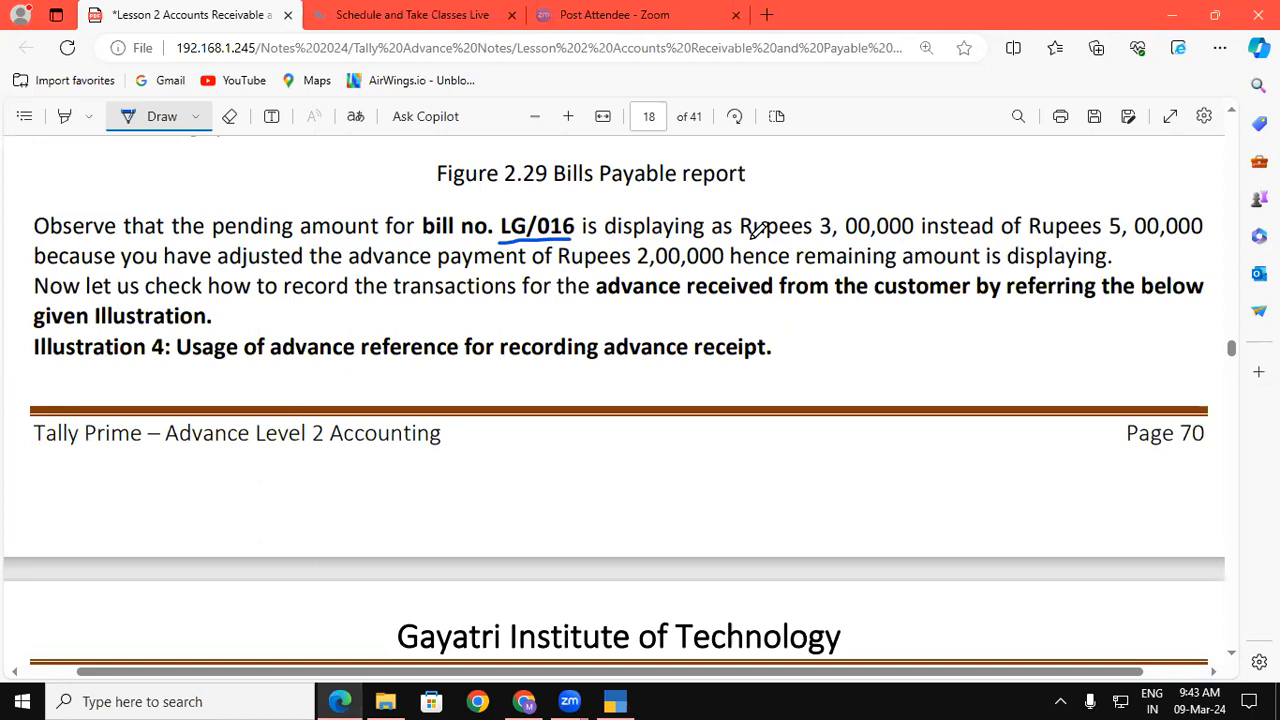
left_click_drag(820, 238, 912, 237)
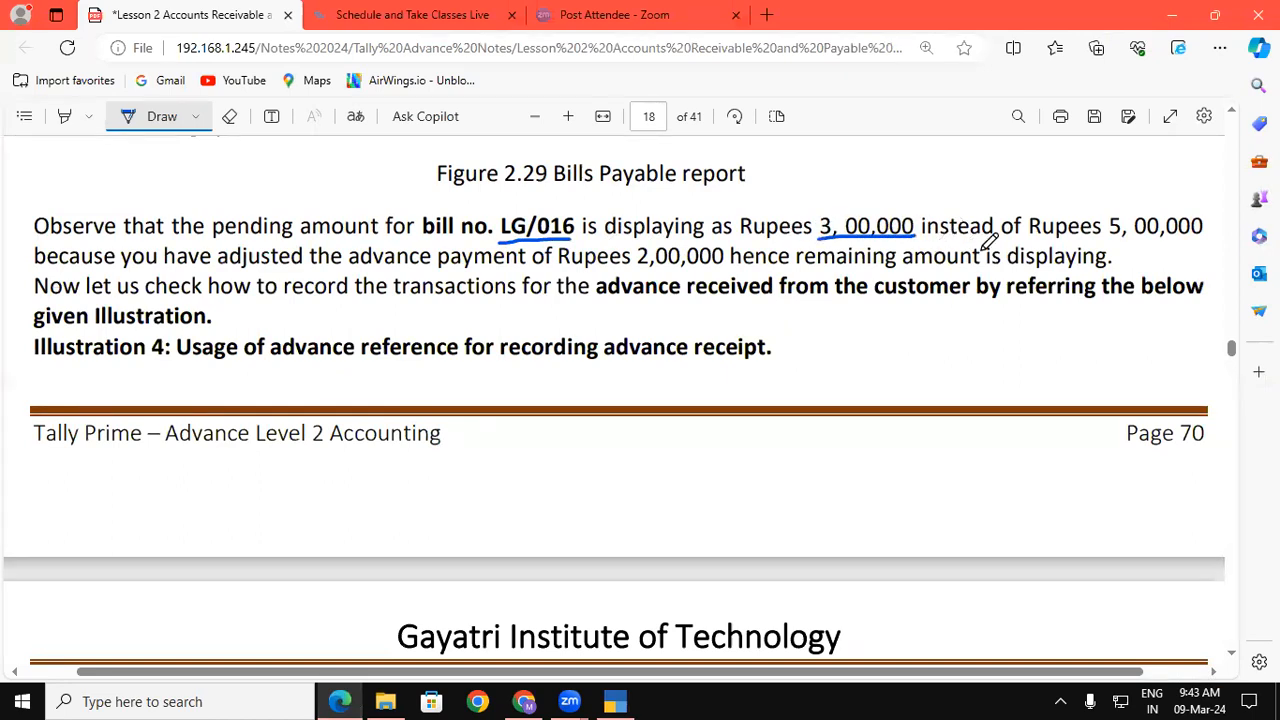
left_click_drag(1106, 240, 1204, 240)
left_click_drag(118, 282, 262, 283)
left_click_drag(348, 269, 496, 269)
left_click_drag(636, 269, 722, 269)
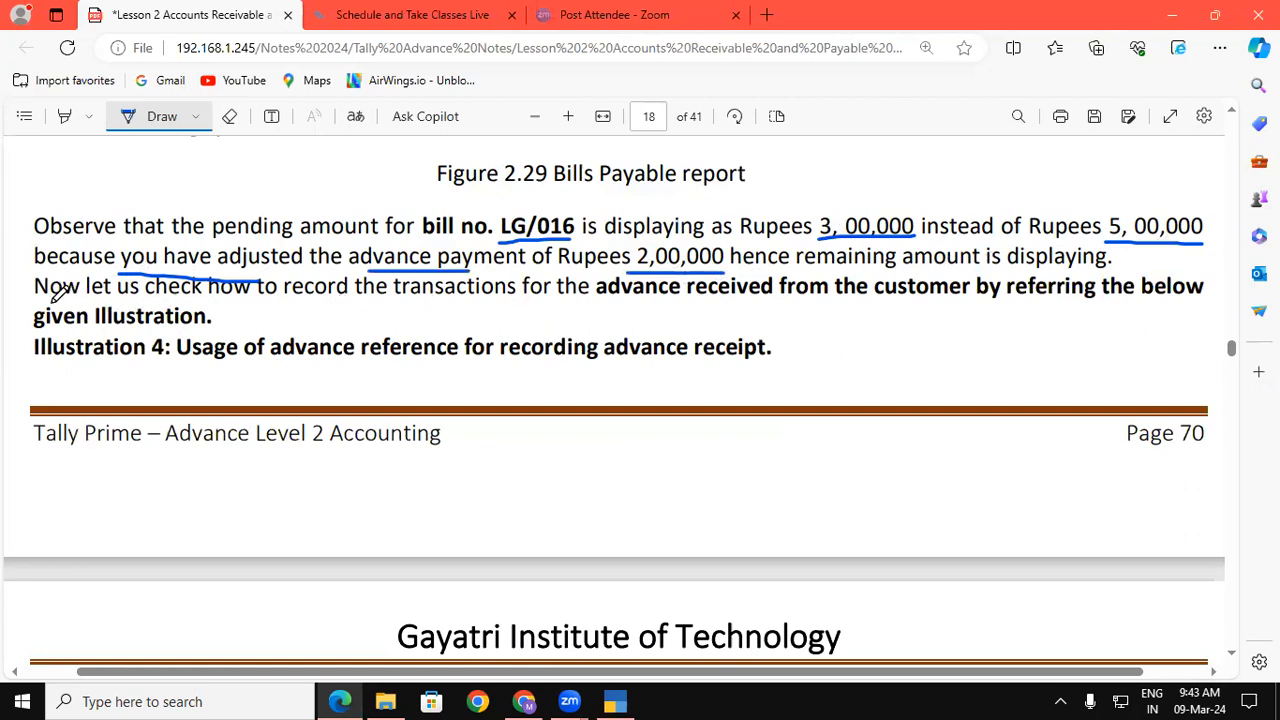
Underline the sentence introducing customer advances, bracket "advance received", and underline the key phrases of the Illustration 4 title.
left_click_drag(33, 300, 376, 306)
left_click_drag(518, 306, 808, 306)
left_click_drag(990, 307, 1204, 306)
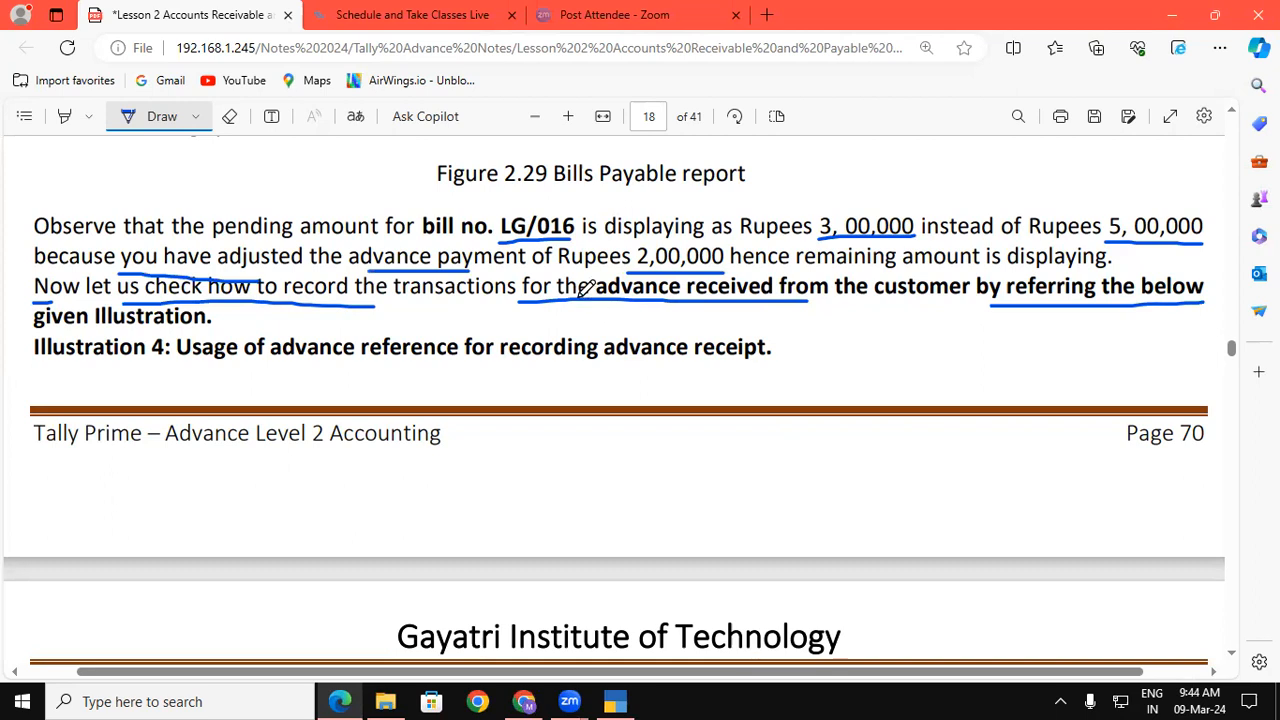
left_click_drag(595, 271, 600, 306)
left_click_drag(773, 265, 780, 297)
left_click_drag(178, 365, 428, 368)
left_click_drag(514, 366, 768, 364)
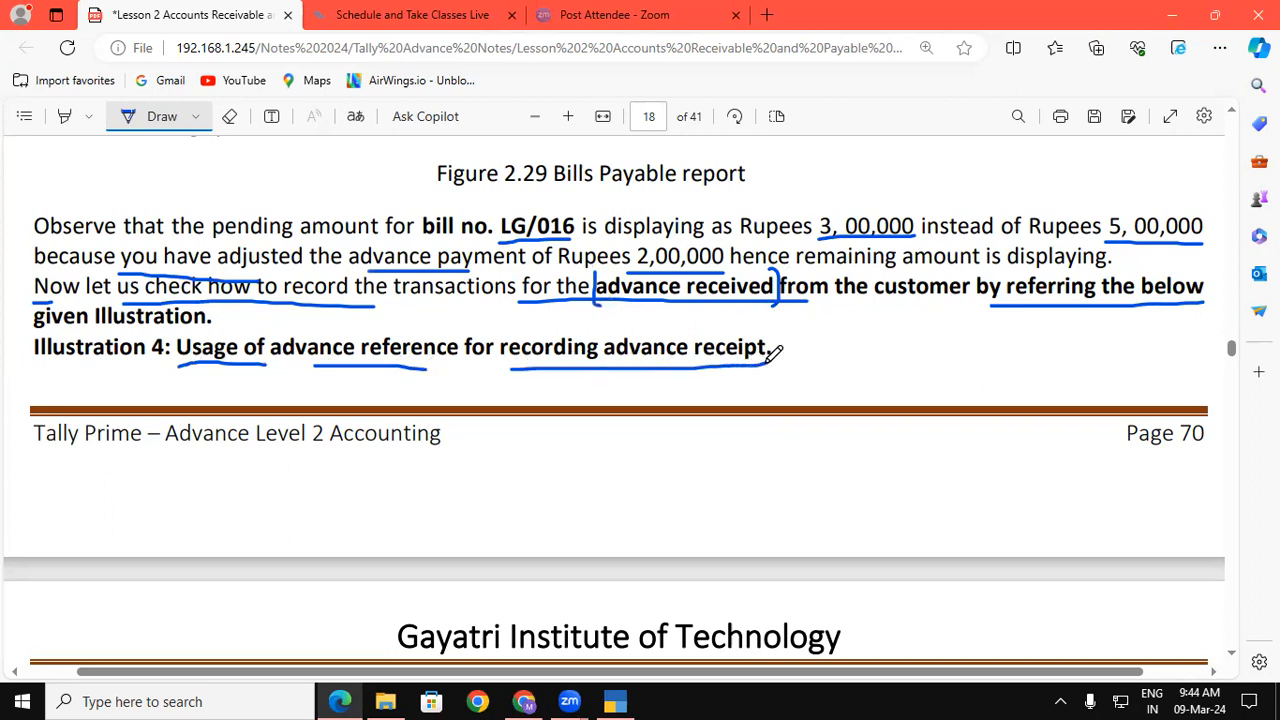
Underline the receipt details of Illustration 4: 1 July 2020, 1,00,000, Hari Electronics, Adv/8, cheque number 200006 and "Bank Mahindra".
scroll(1236, 652, "down", 4)
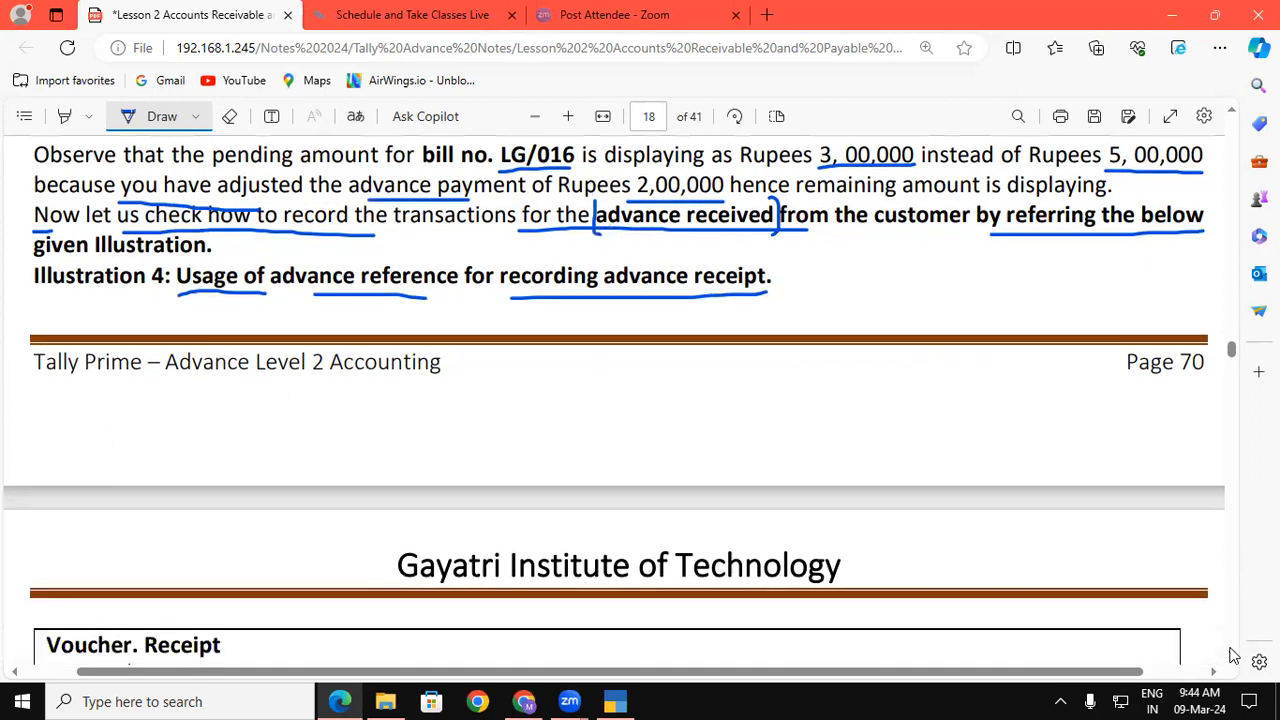
scroll(1236, 652, "down", 1)
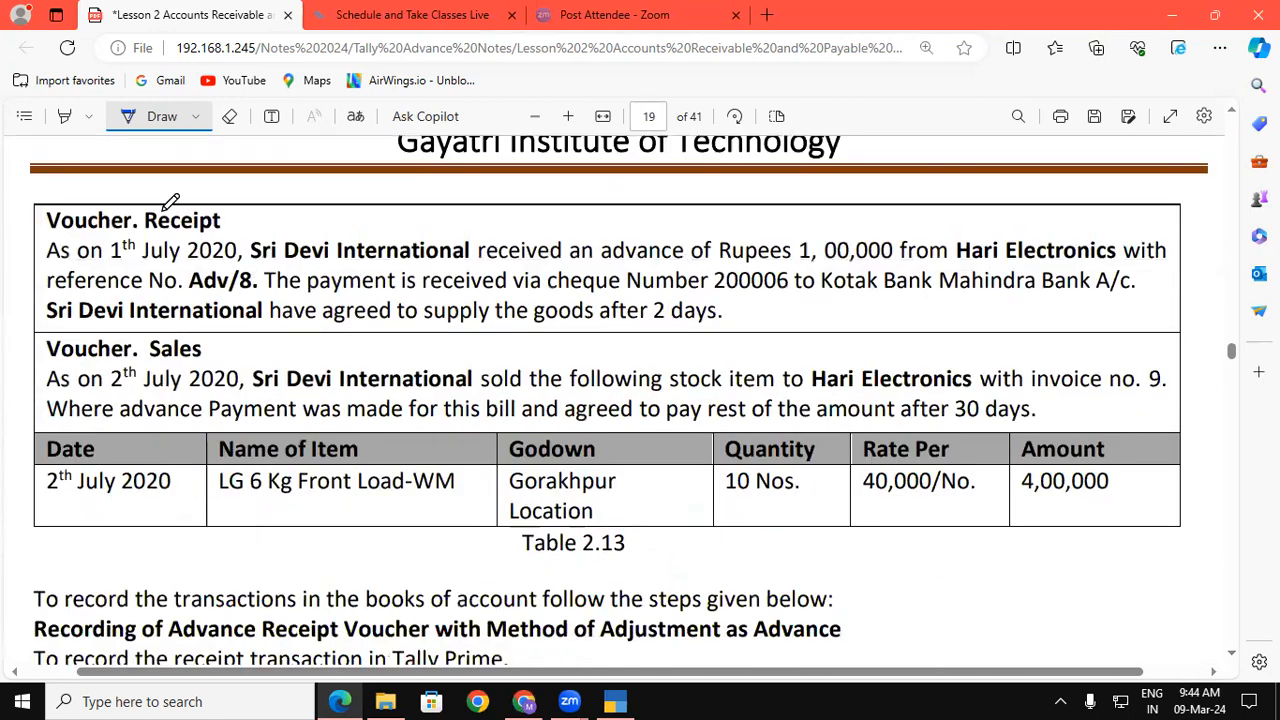
left_click_drag(106, 262, 231, 261)
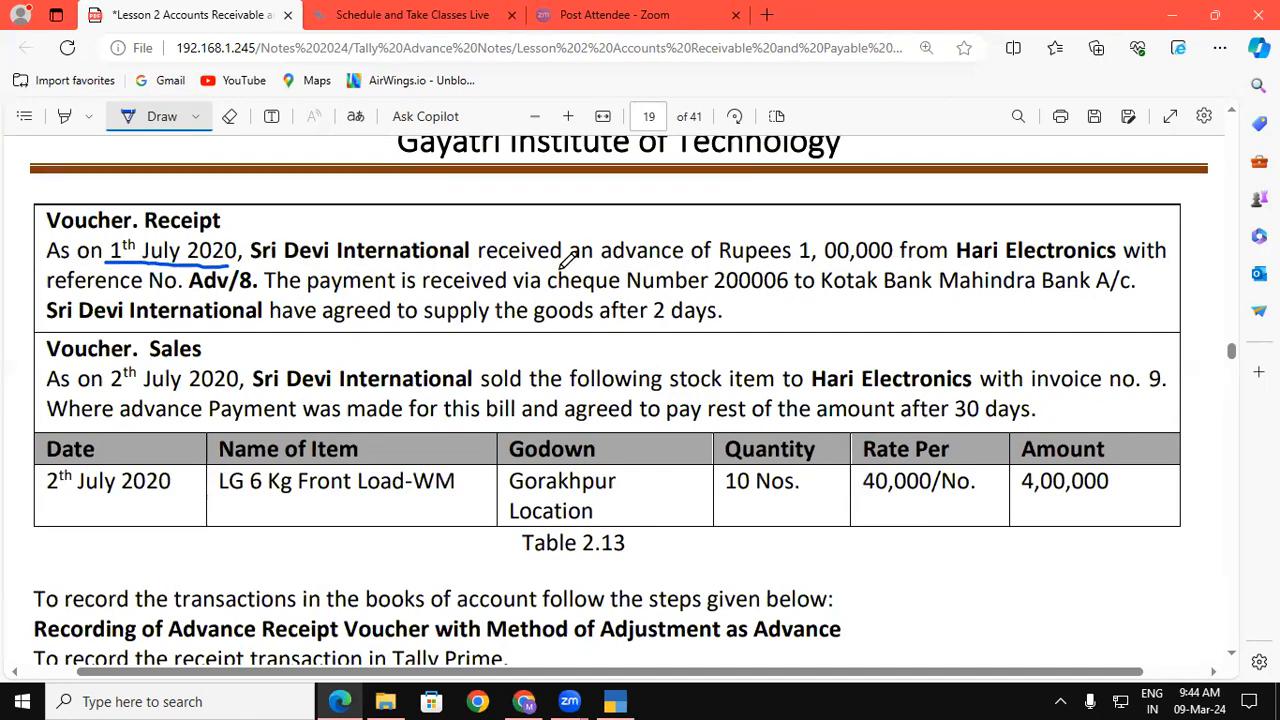
left_click_drag(790, 264, 890, 262)
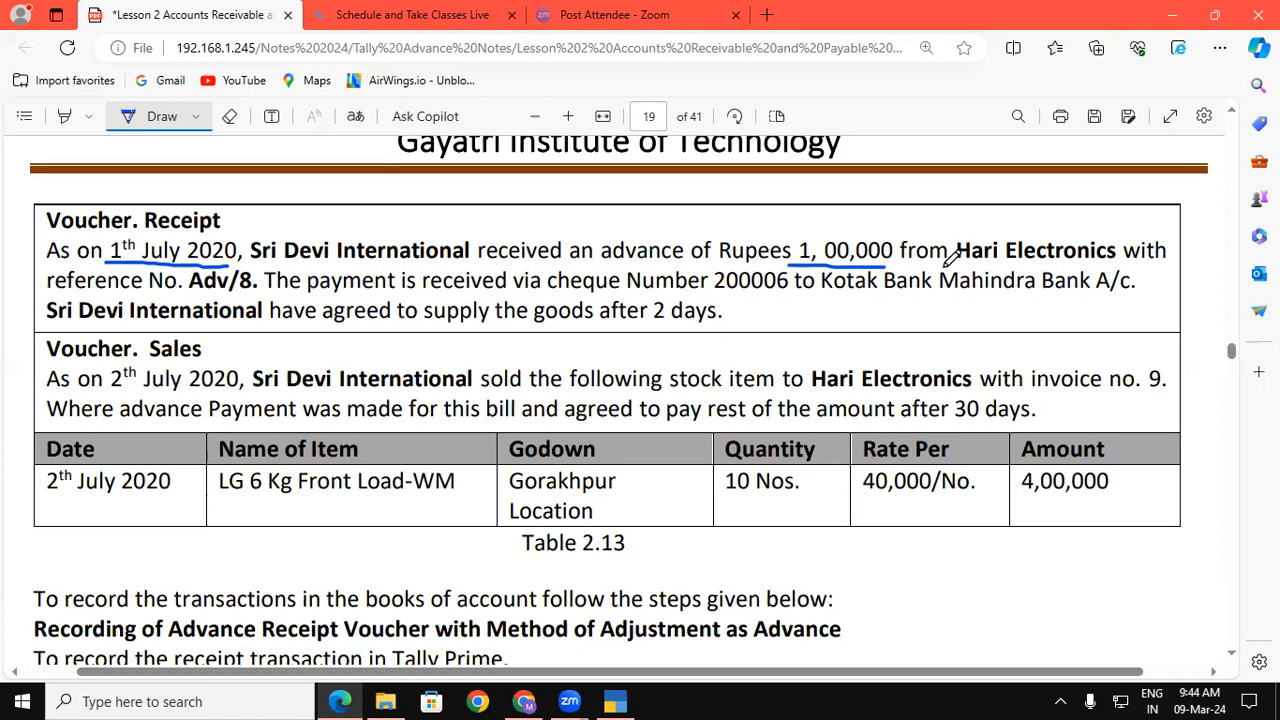
left_click_drag(956, 266, 1112, 263)
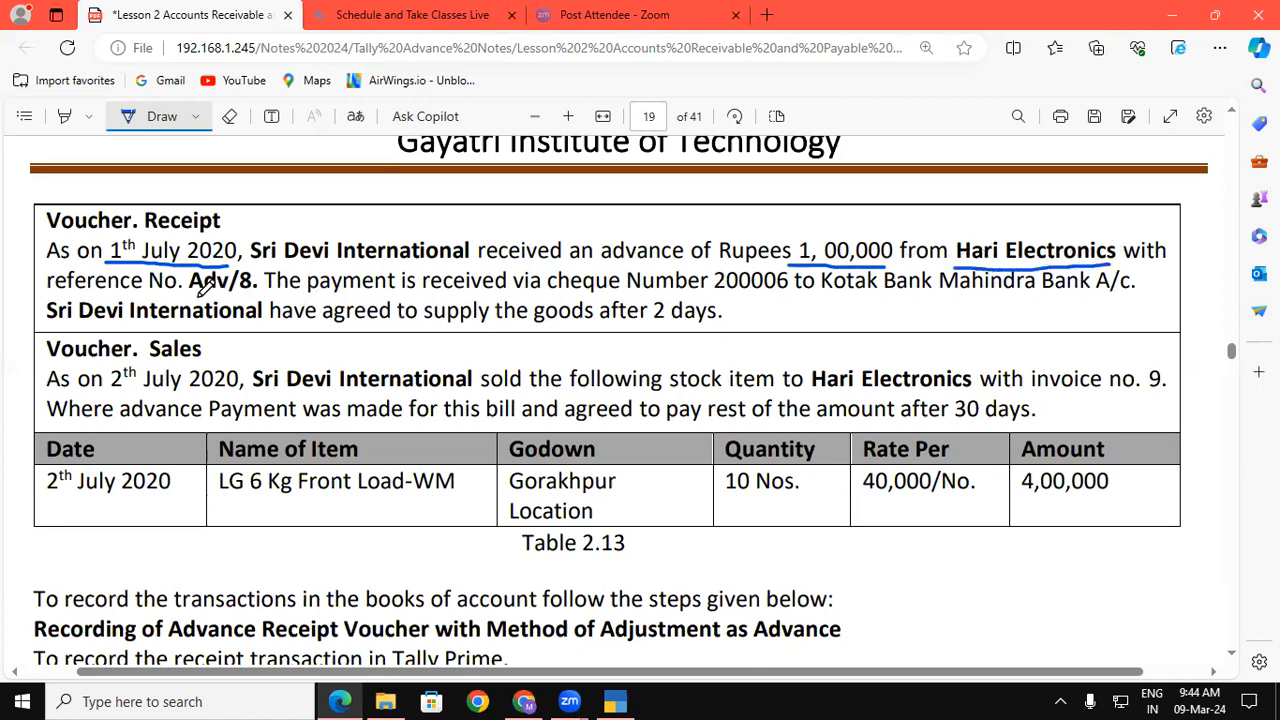
left_click_drag(188, 292, 254, 291)
left_click_drag(712, 296, 795, 295)
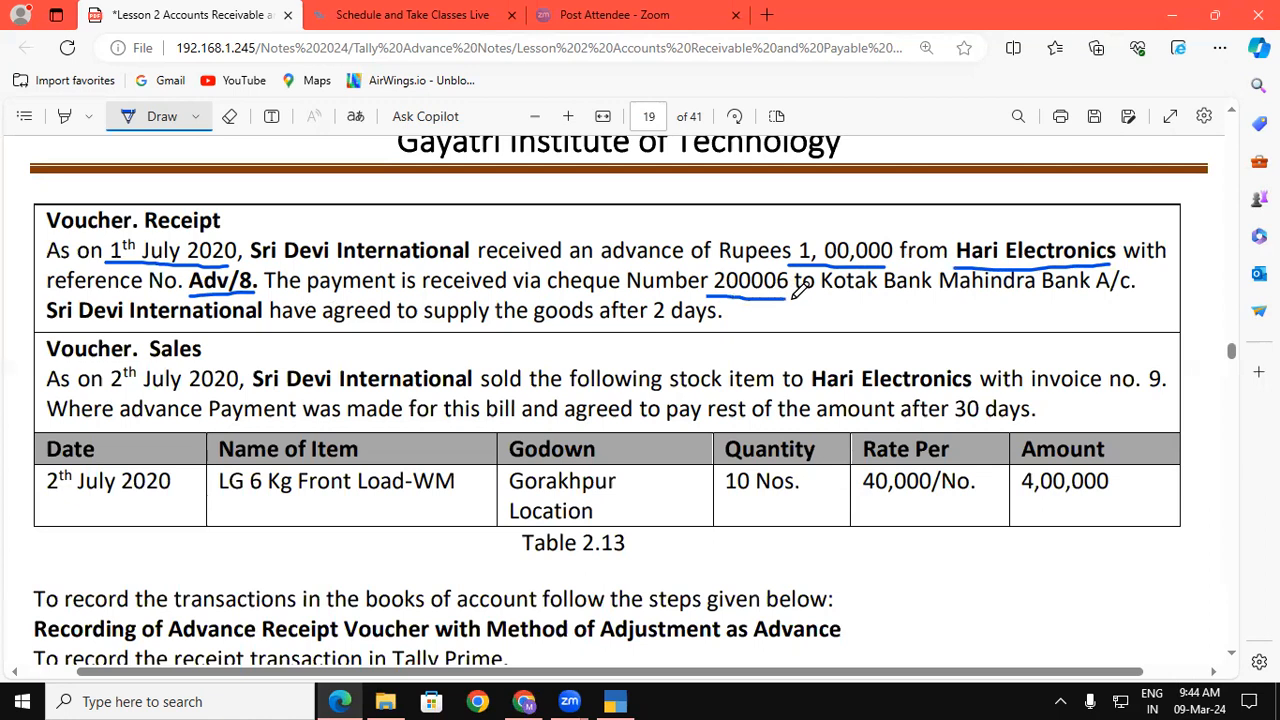
left_click_drag(884, 293, 1038, 292)
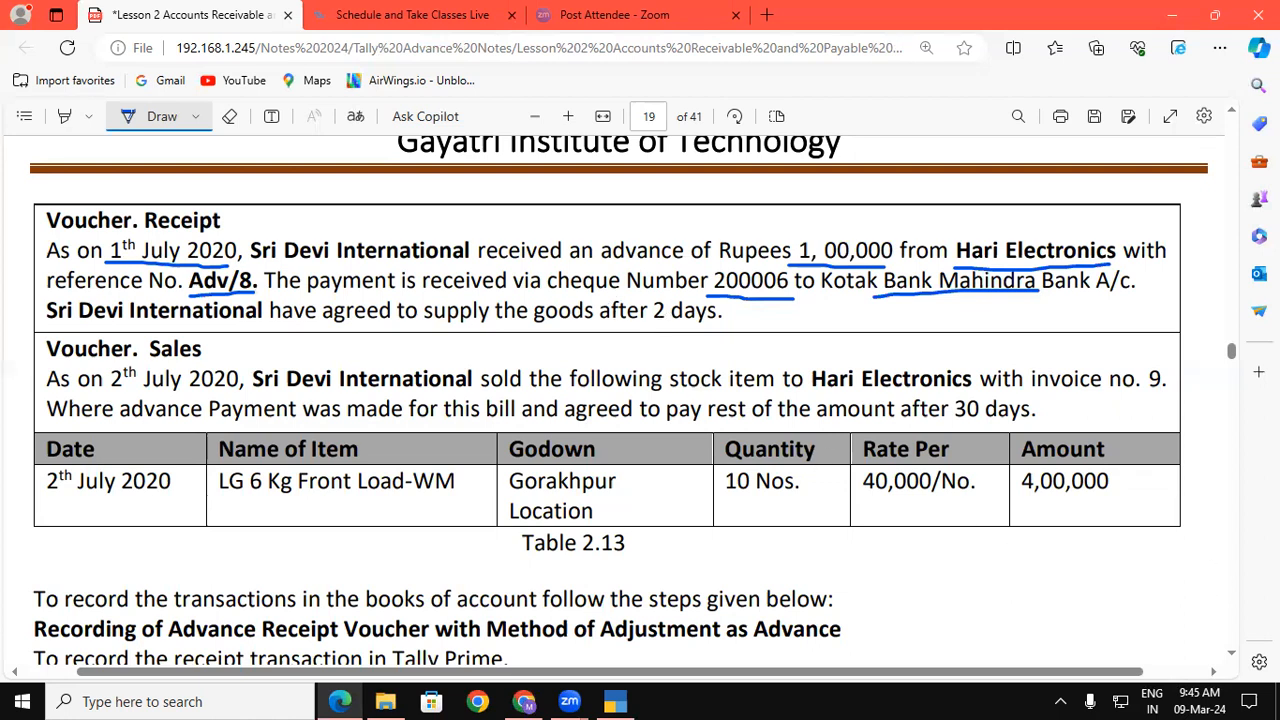
Underline the sales voucher's date, Sri Devi International, Hari Electronics, invoice no. 9 and 30 days, and circle the amount 4,00,000 in Table 2.13.
scroll(127, 218, "down", 3)
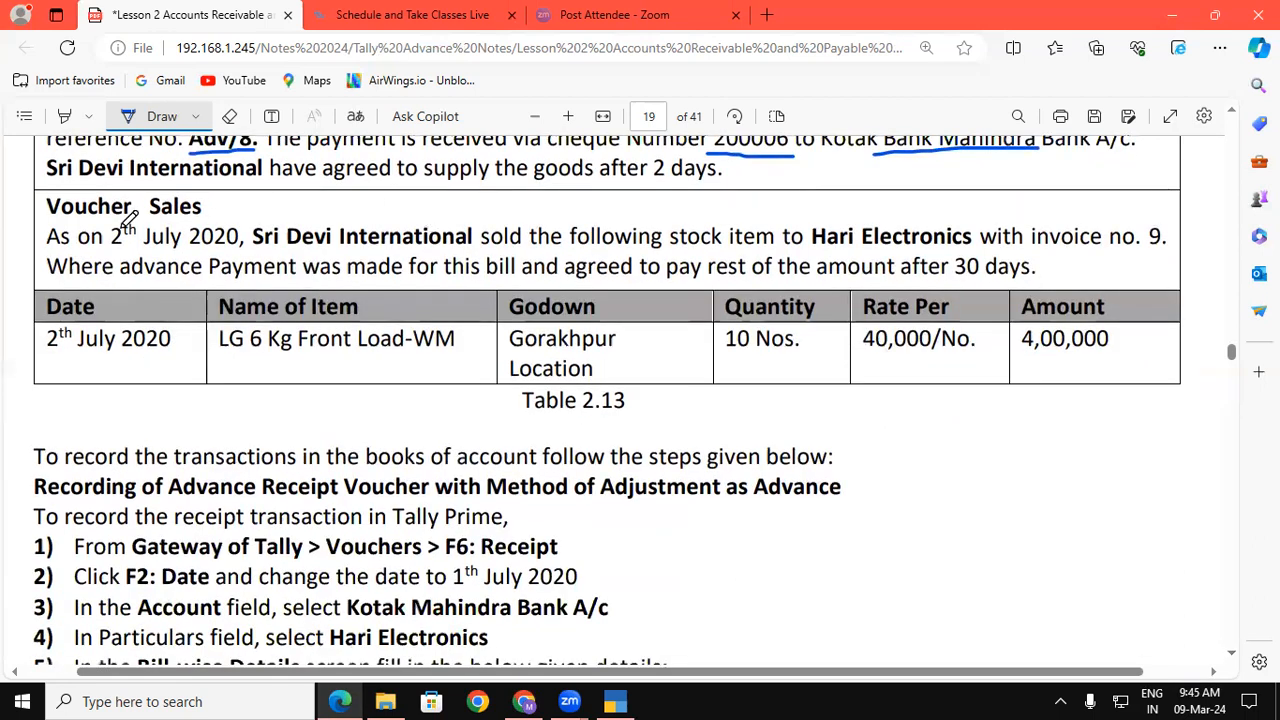
left_click_drag(105, 251, 402, 263)
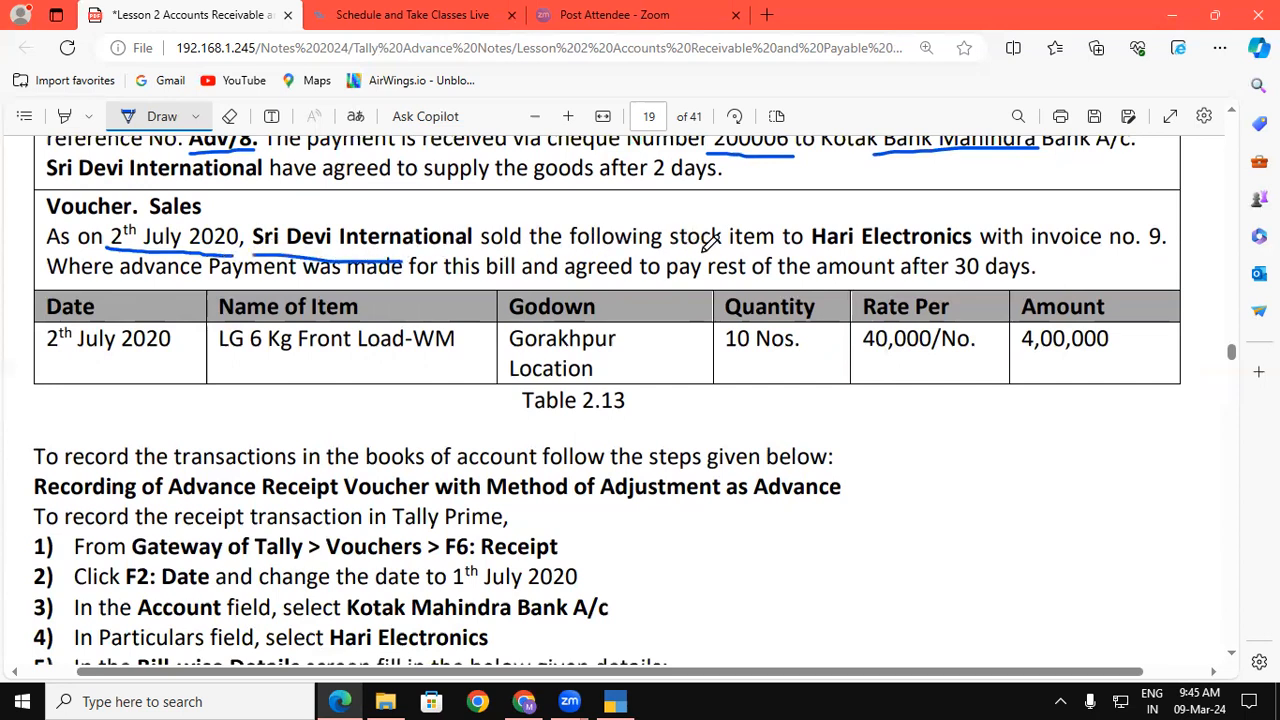
left_click_drag(826, 257, 940, 254)
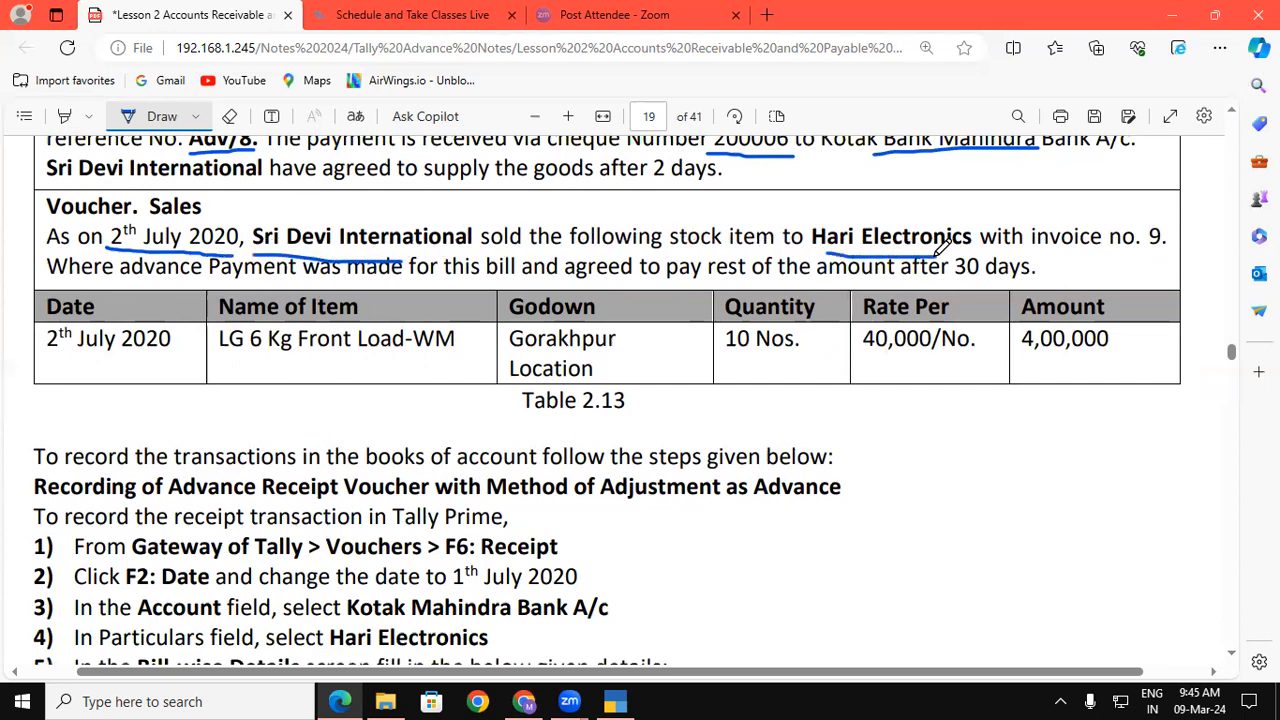
left_click_drag(1052, 253, 1156, 246)
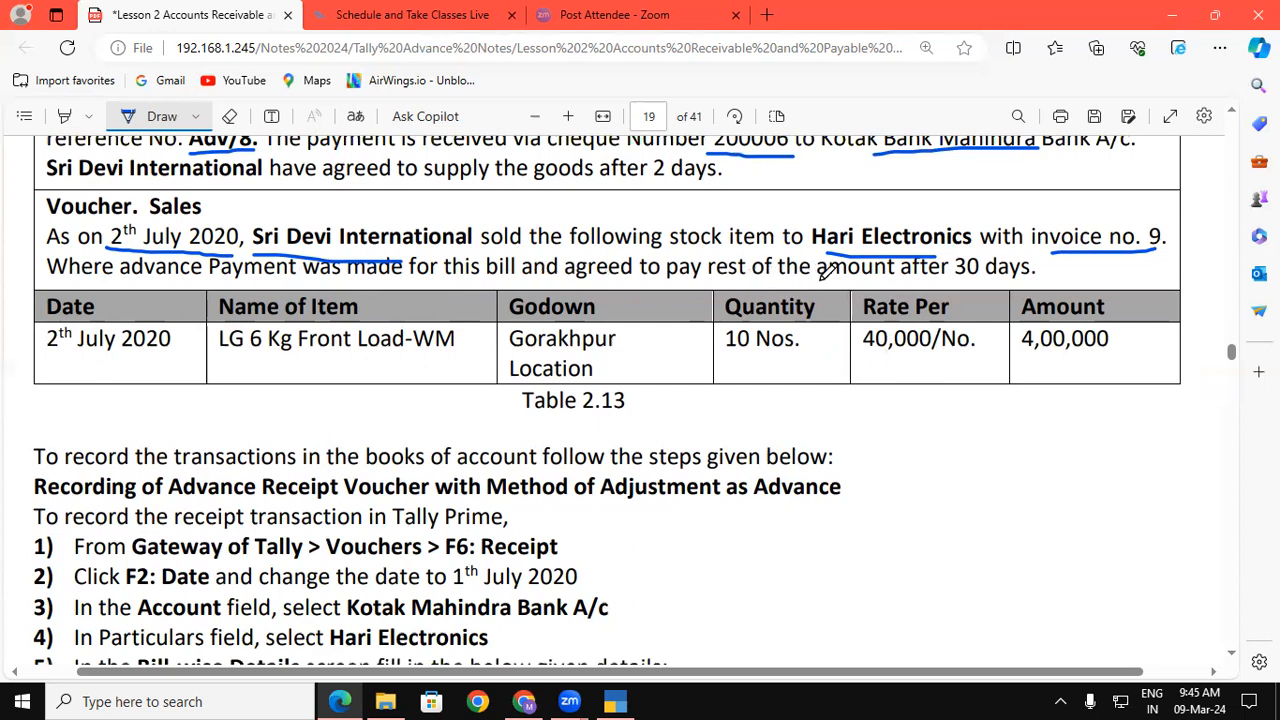
left_click_drag(935, 283, 1037, 283)
mouse_move(1022, 366)
left_mouse_down()
mouse_move(1018, 322)
mouse_move(1112, 305)
mouse_move(1118, 345)
mouse_move(1027, 361)
left_mouse_up()
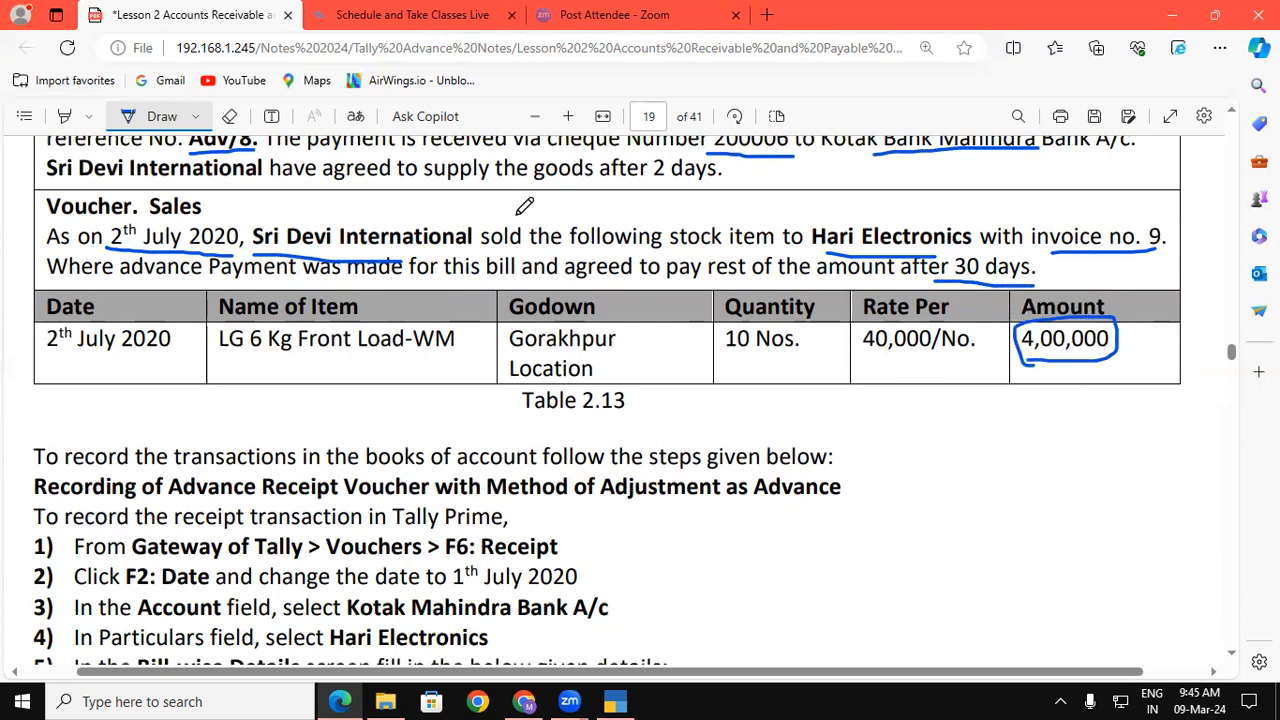
Underline the advance amount 1,00,000 again in the receipt paragraph and box "30 days" in the sales paragraph.
scroll(1238, 120, "up", 1)
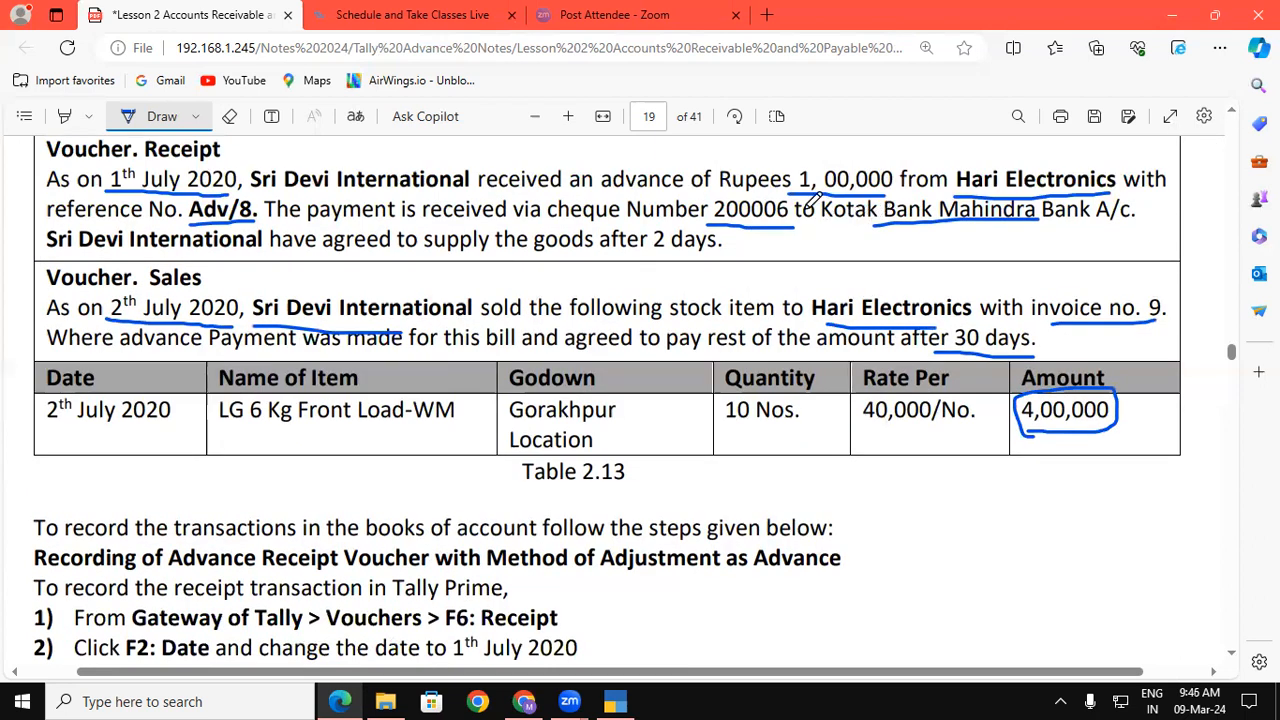
left_click_drag(797, 196, 895, 195)
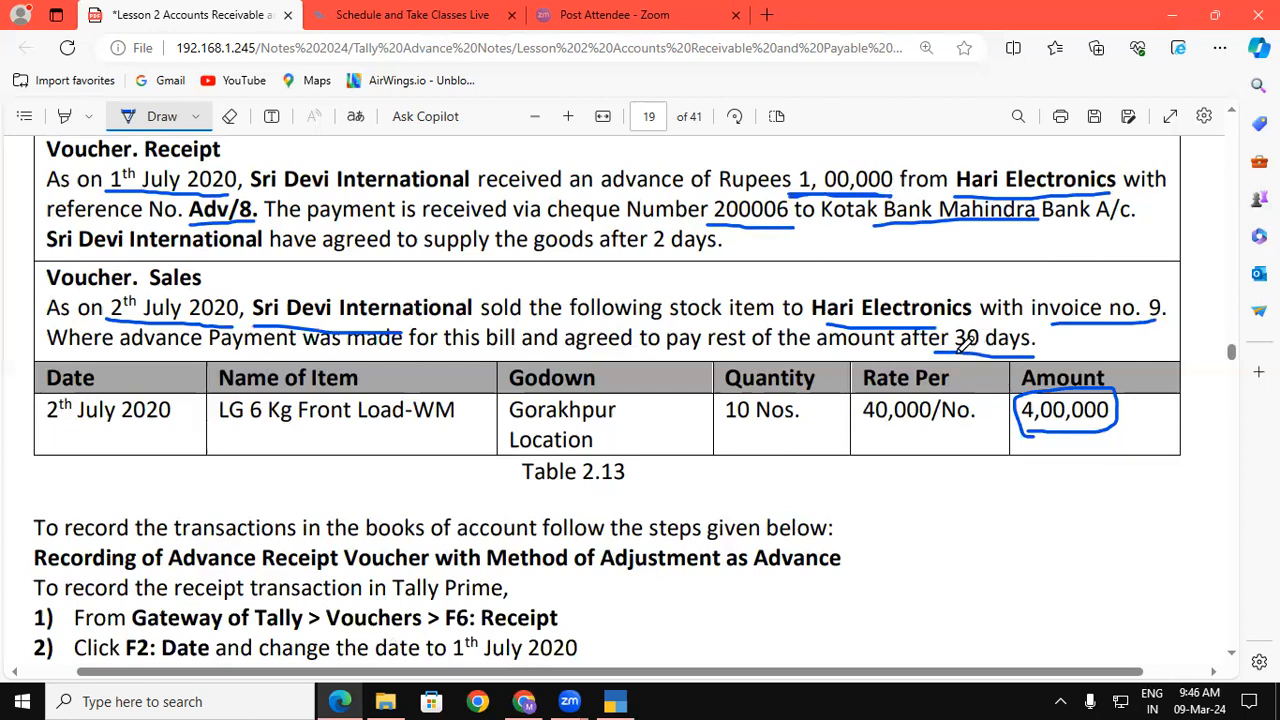
mouse_move(1037, 355)
left_mouse_down()
mouse_move(1040, 318)
mouse_move(962, 318)
mouse_move(950, 350)
mouse_move(972, 356)
left_mouse_up()
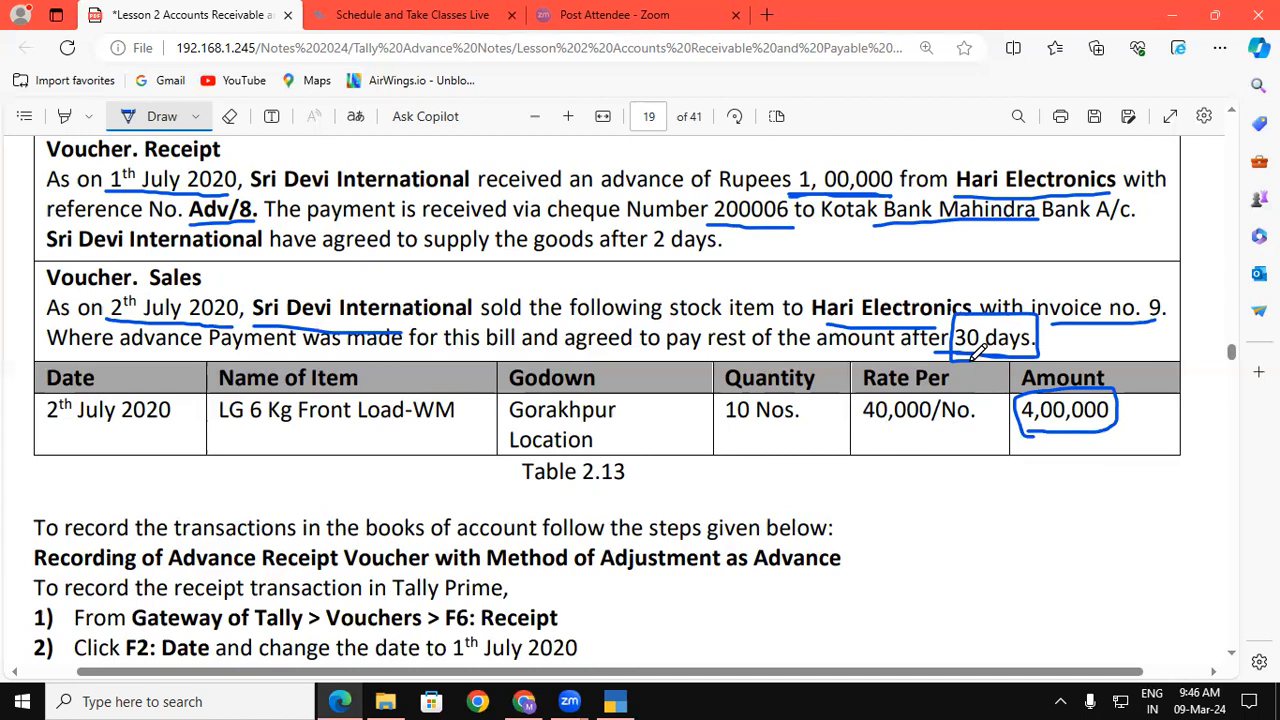
Switch to TallyPrime, leave the Bills Payable report, and start a Receipt voucher crediting Hari Electronics.
left_click(617, 700)
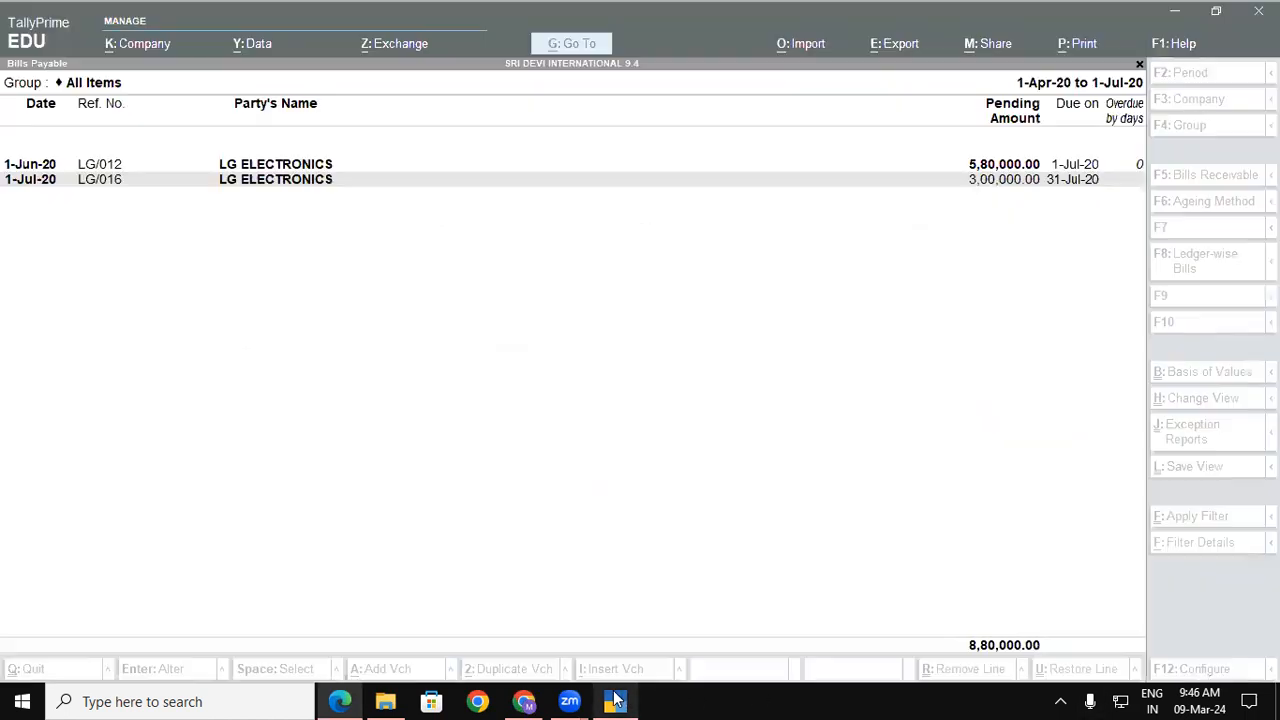
key("Escape")
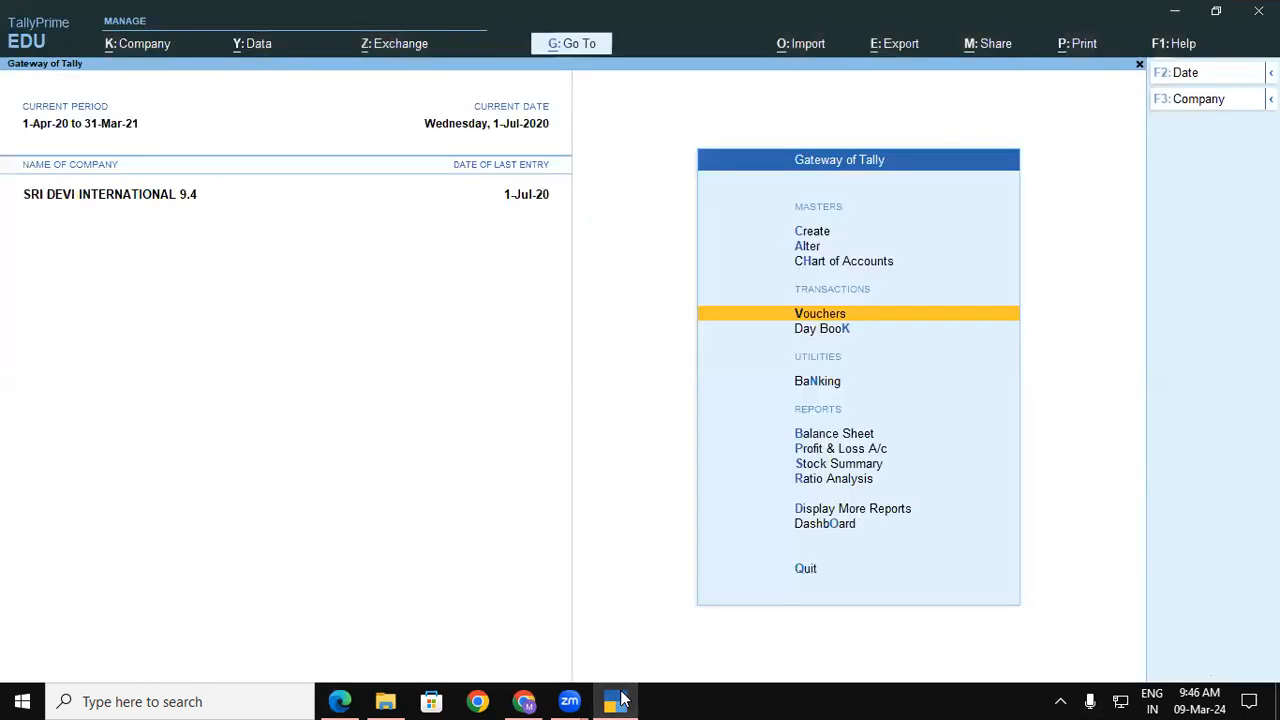
left_click(820, 315)
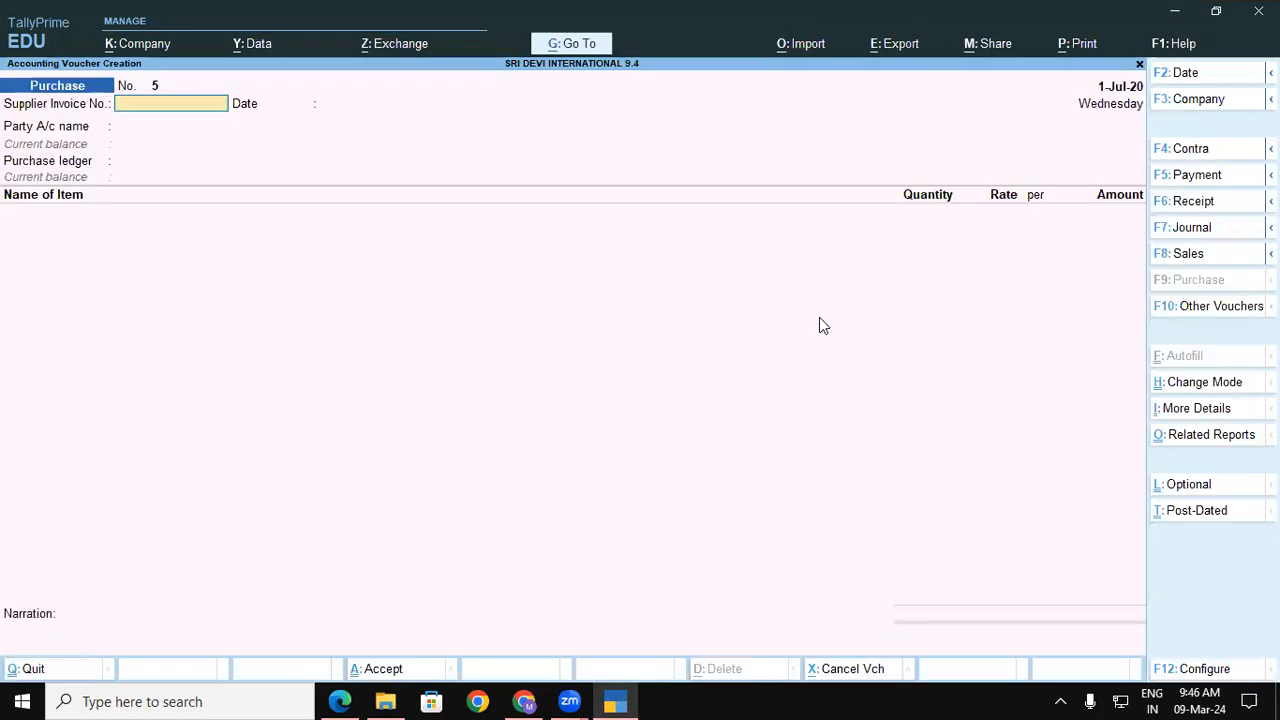
left_click(1188, 203)
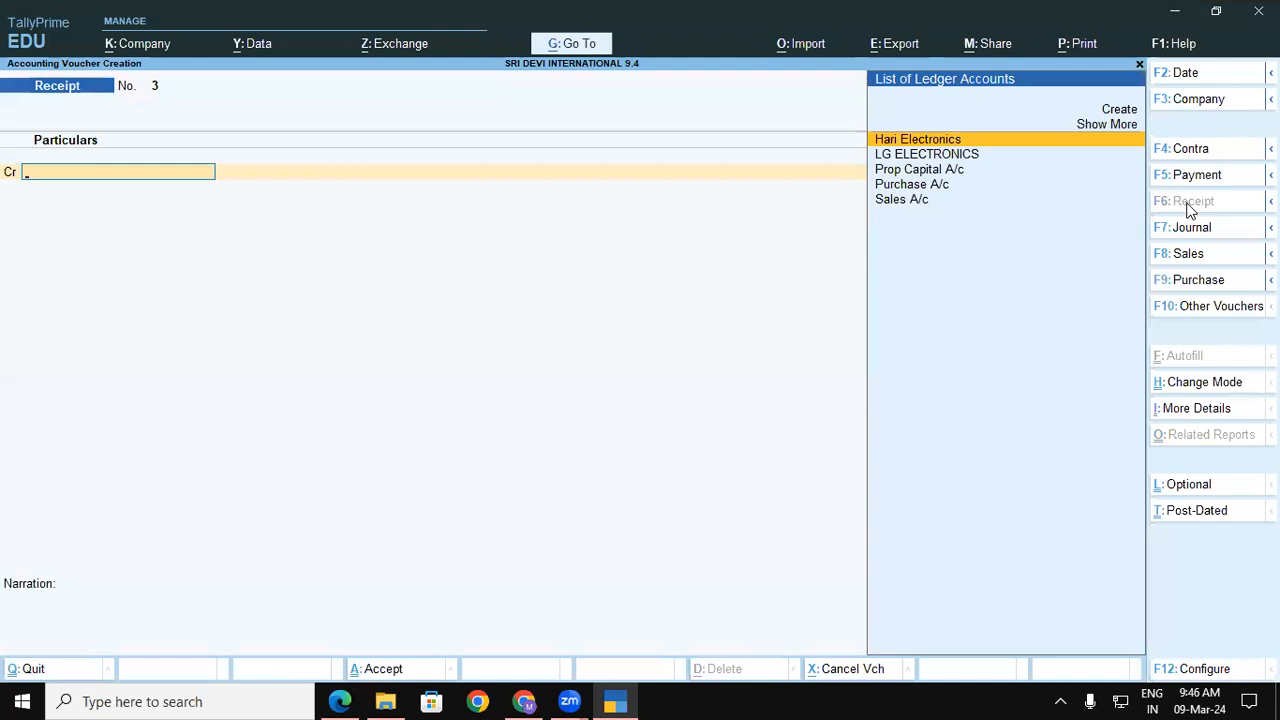
left_click(918, 139)
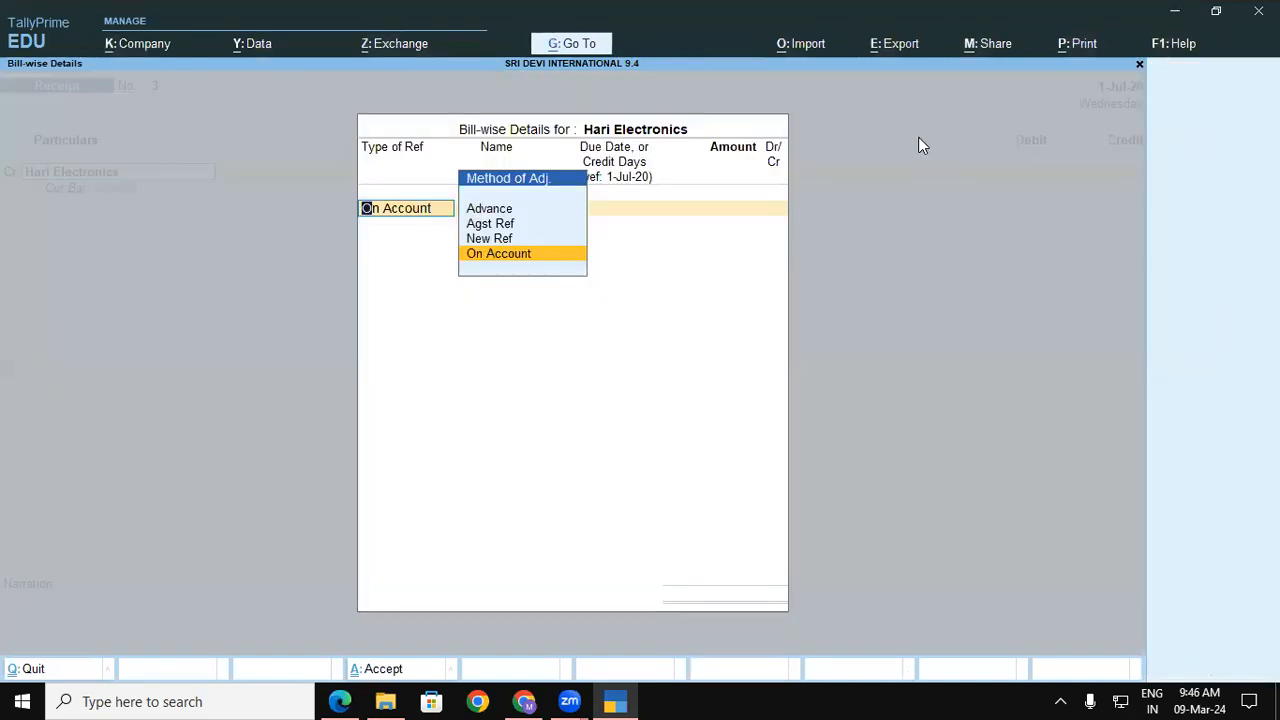
In the bill-wise details for Hari Electronics, set the reference type to Advance and name it ADV/8 as given in the lesson PDF.
key("Up")
key("Up")
key("Up")
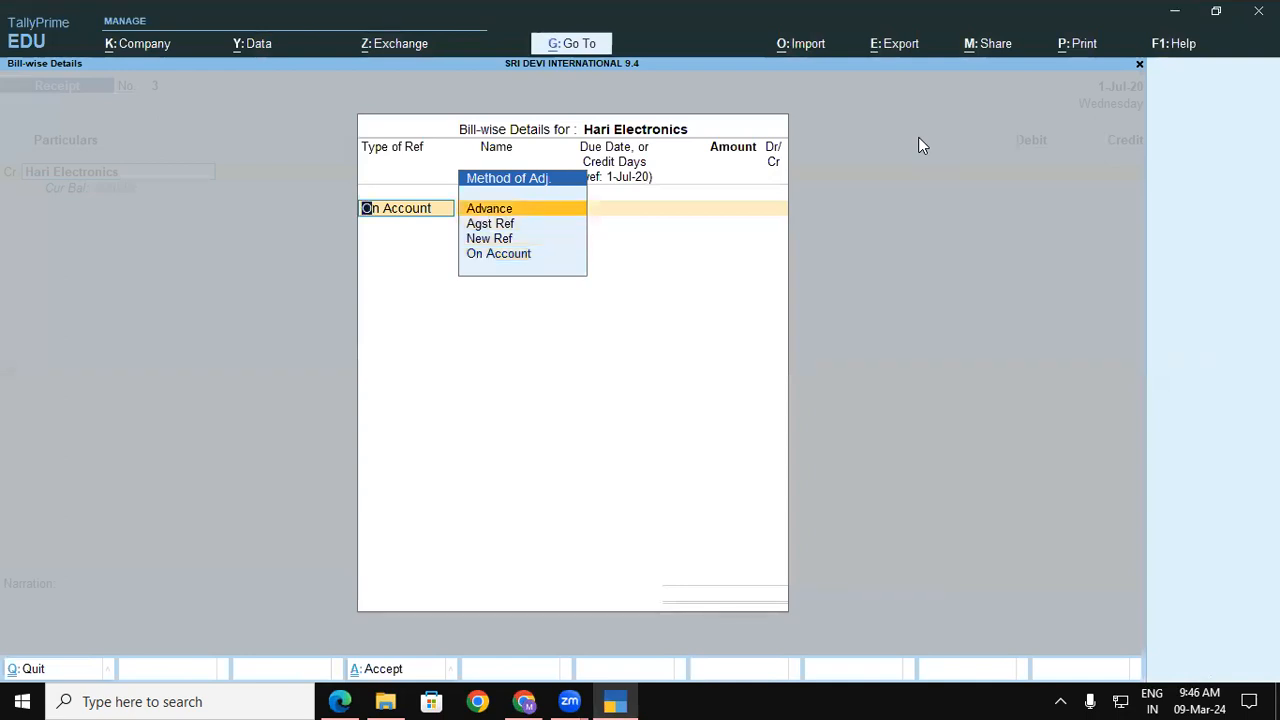
key("Return")
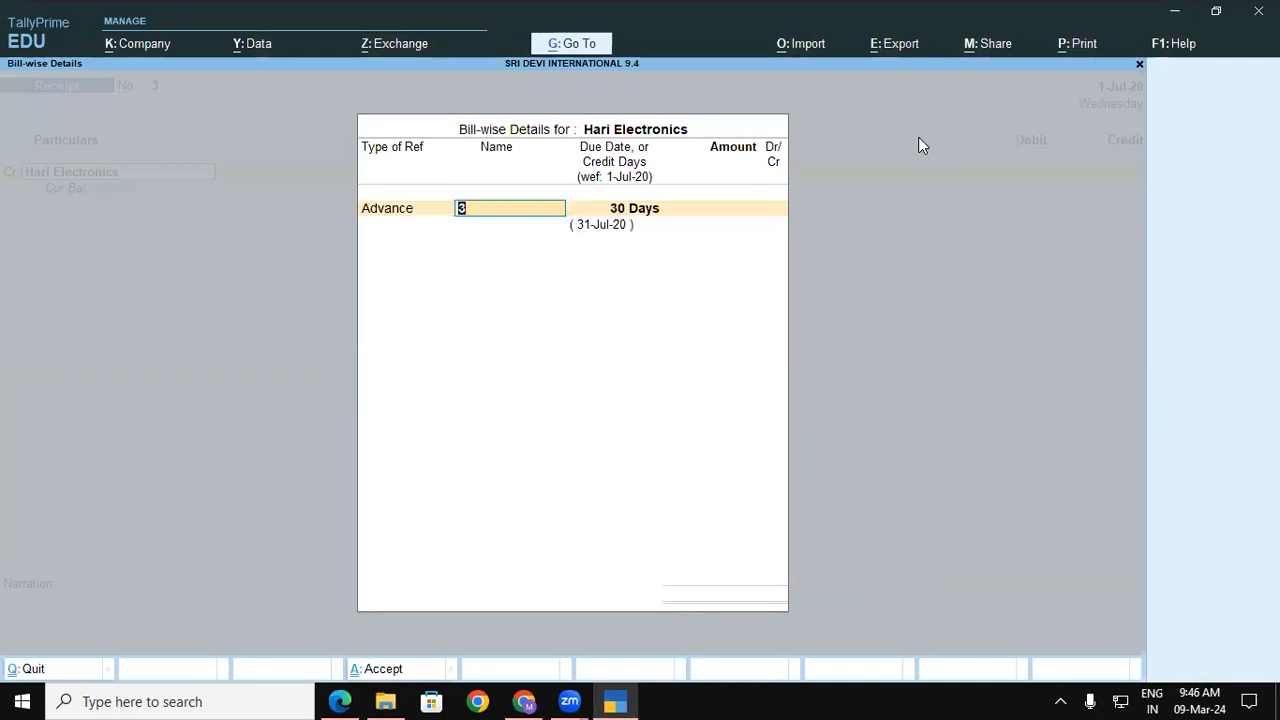
key("alt+Tab")
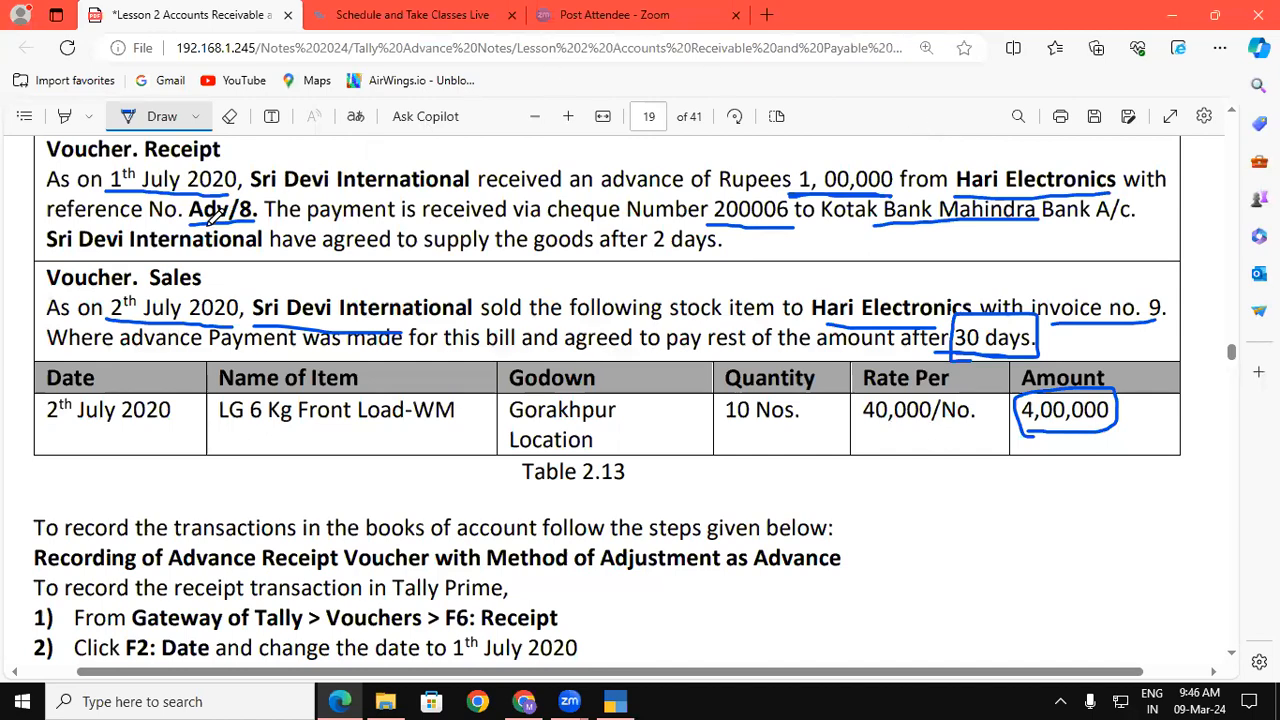
key("alt+Tab")
type("ADV/8")
key("Return")
key("Return")
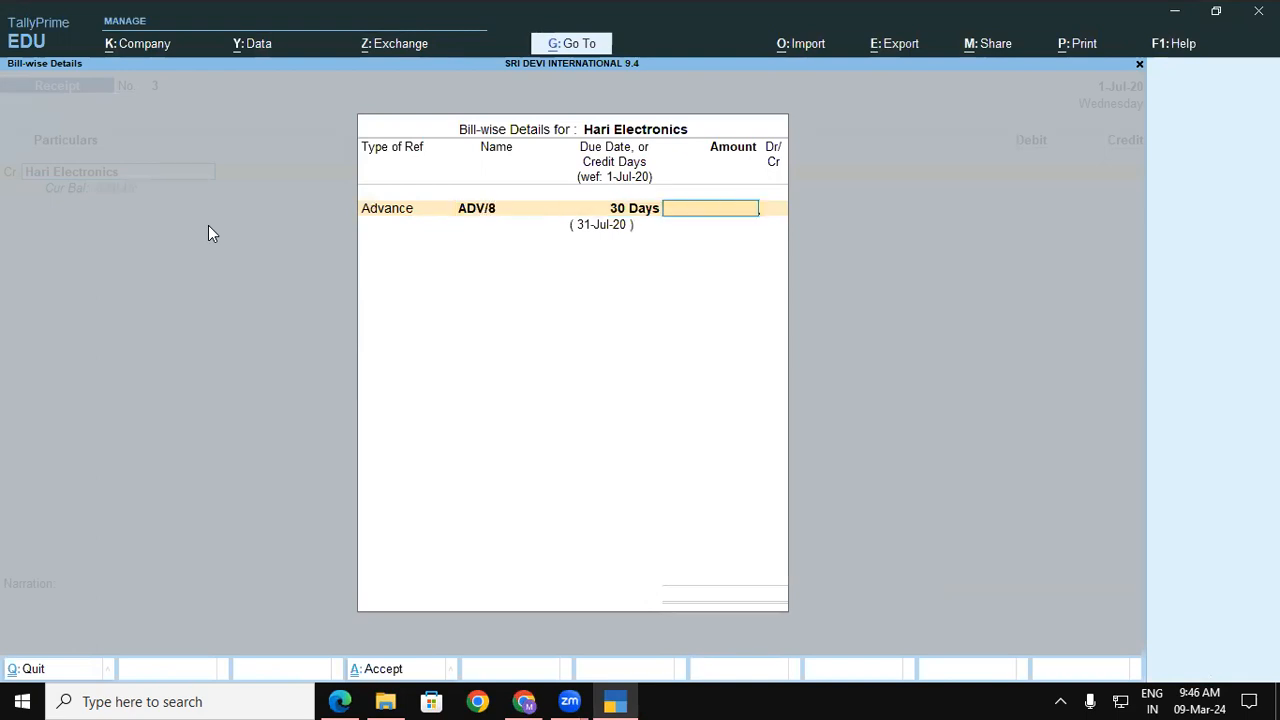
Check the advance amount in the lesson PDF and enter 1,00,000 for the ADV/8 reference.
key("alt+Tab")
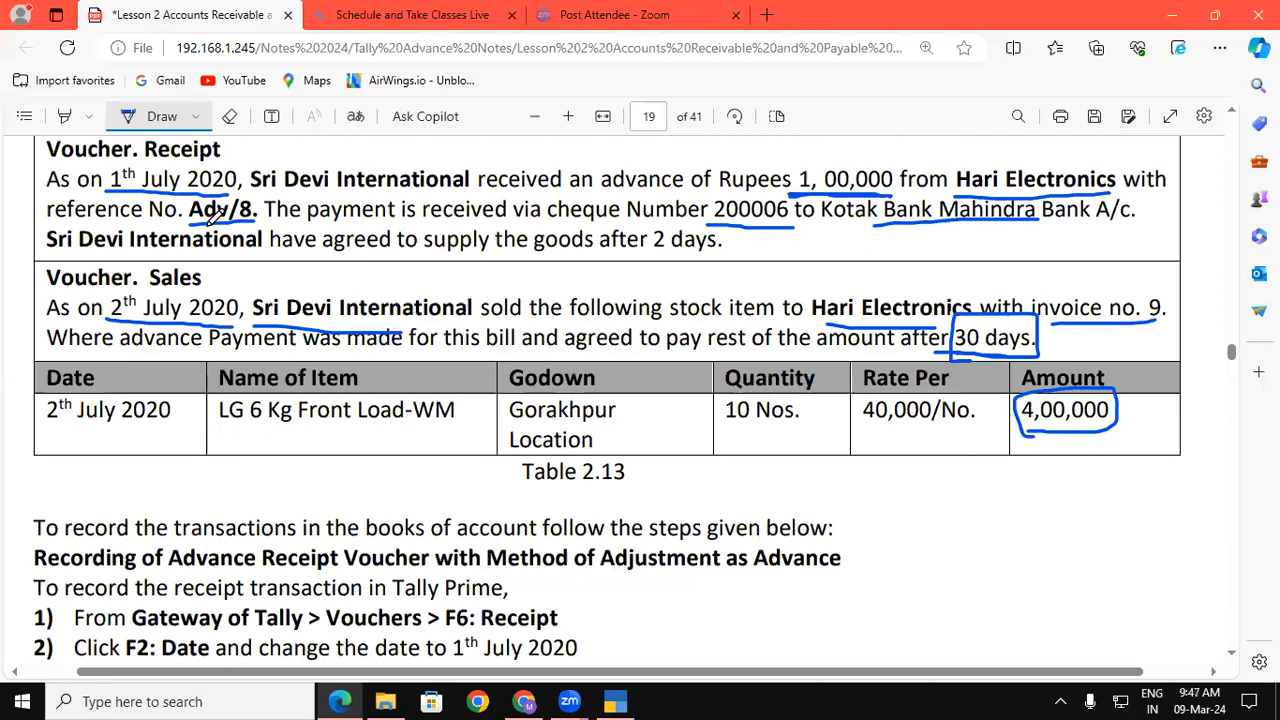
key("alt+Tab")
type("100000")
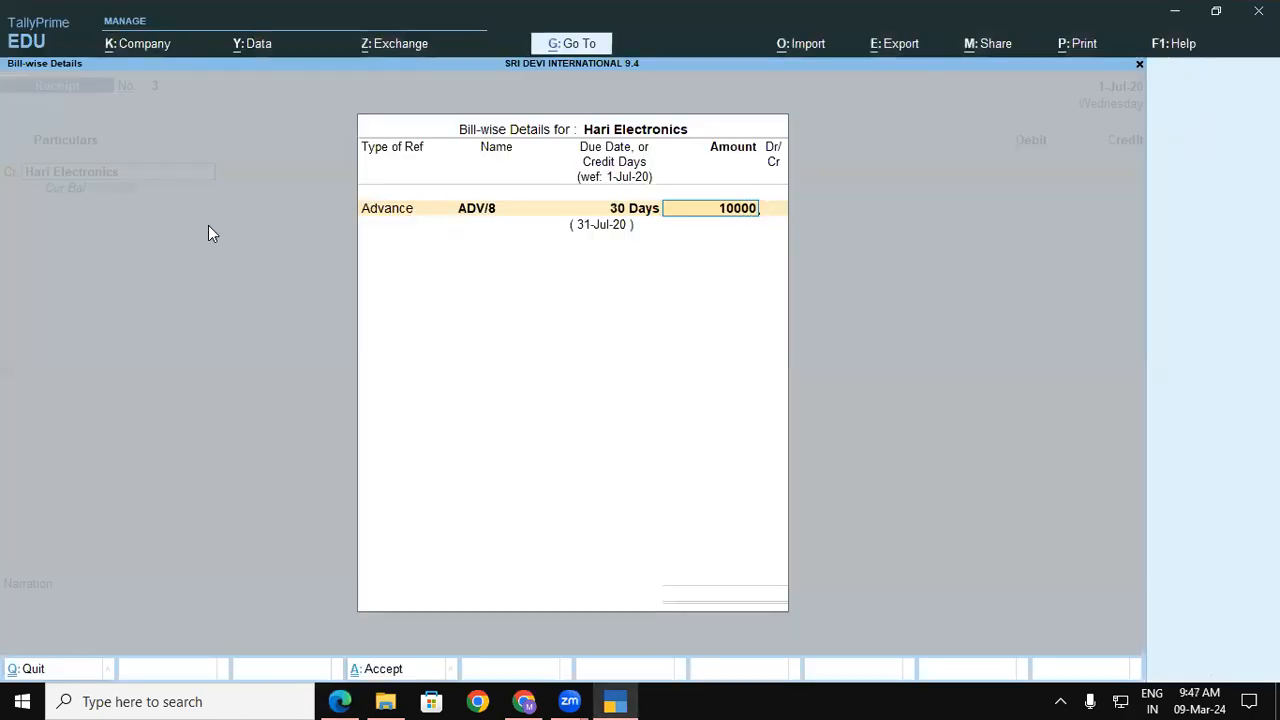
key("Return")
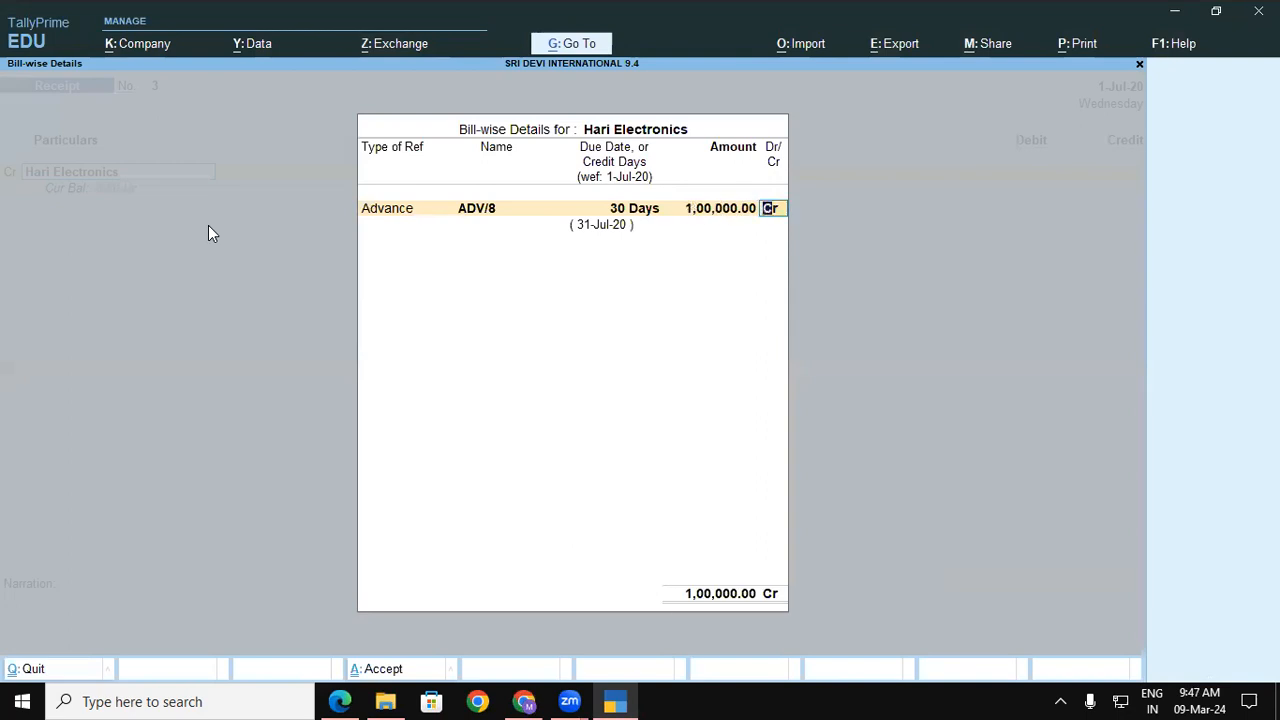
Go back to the ADV/8 credit period, set it to 2 days, and finish the bill-wise details.
key("BackSpace")
key("alt+Tab")
key("alt+Tab")
key("BackSpace")
type("2")
key("Return")
key("Return")
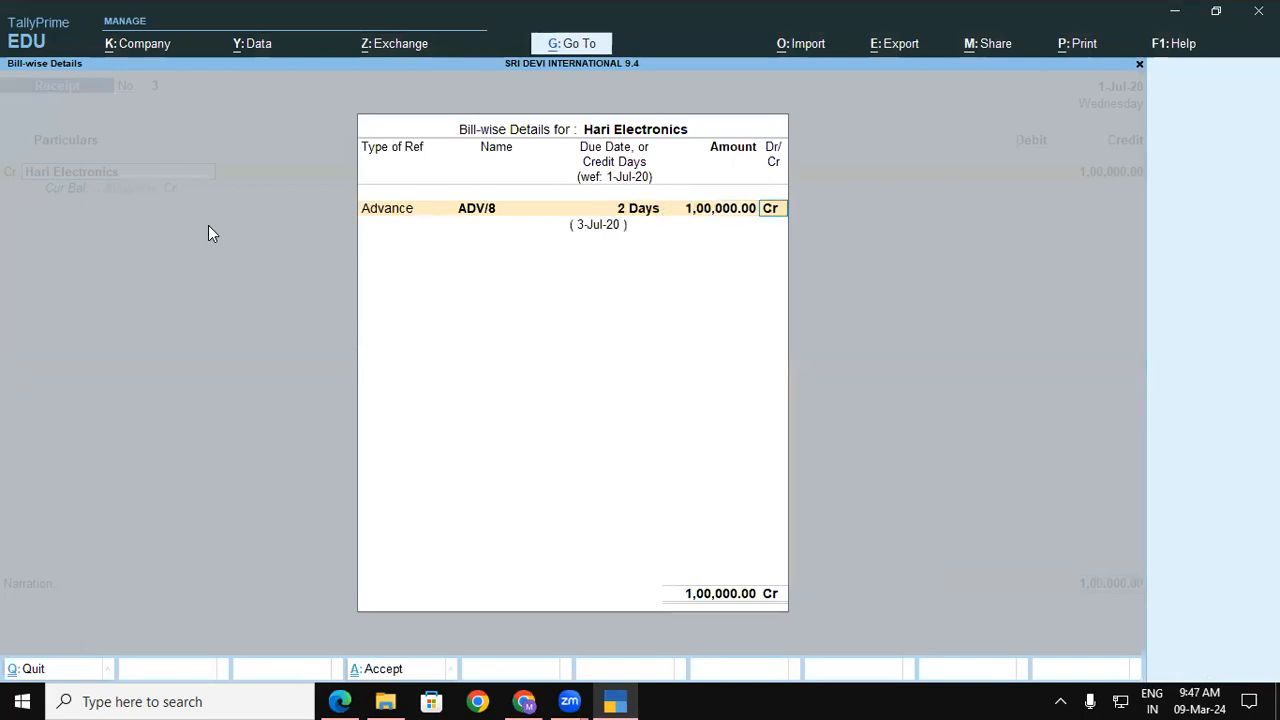
key("Return")
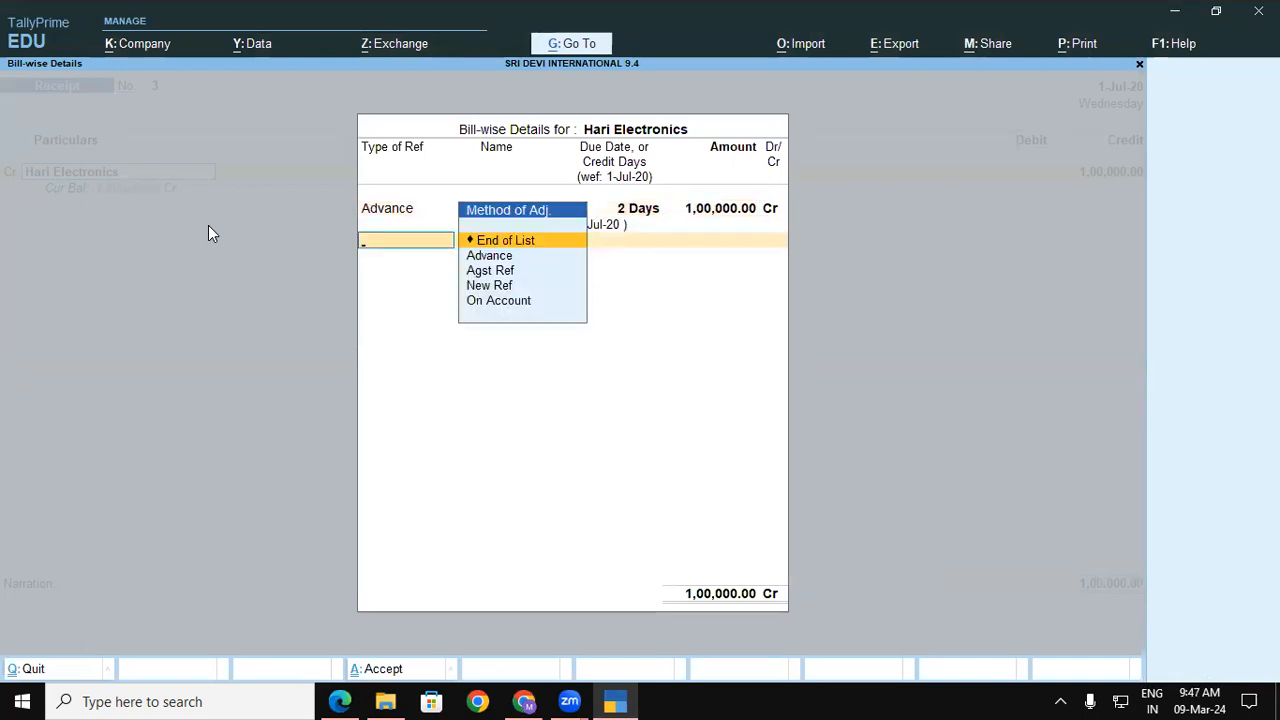
key("Return")
Debit Kotak Mahindra Bank with 1,00,000 in the receipt voucher.
key("Return")
key("Return")
key("Return")
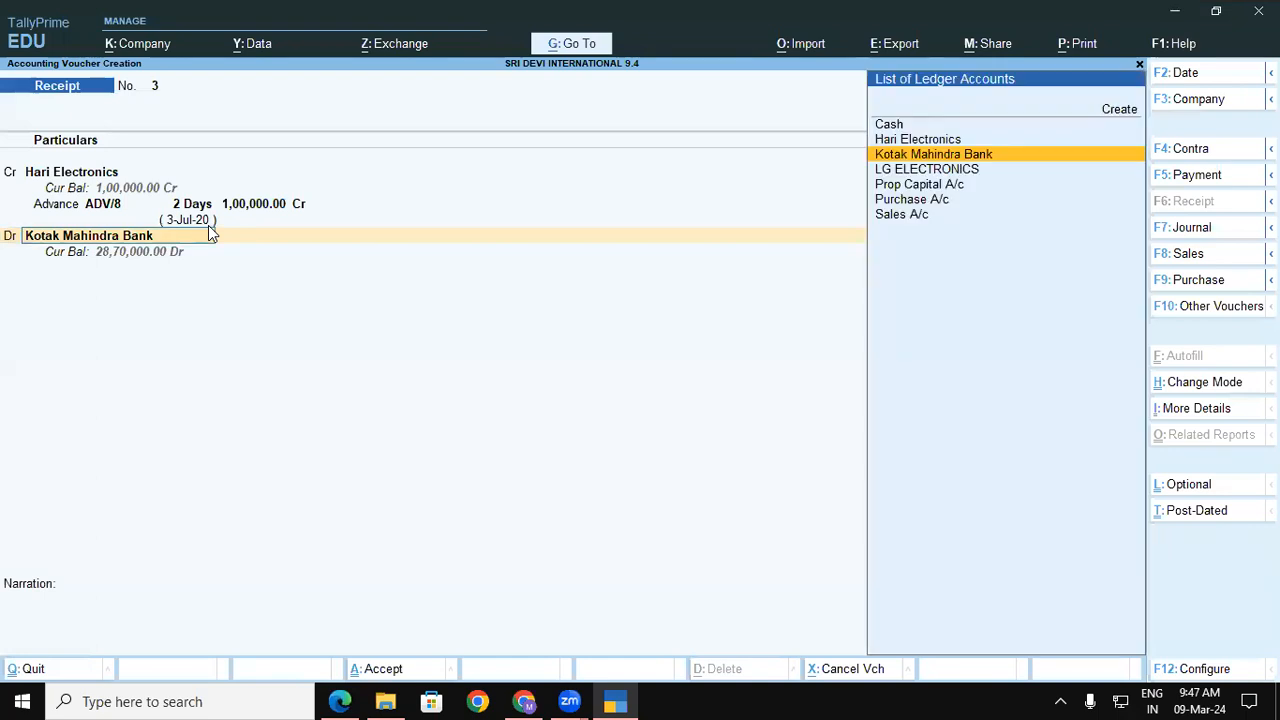
key("Return")
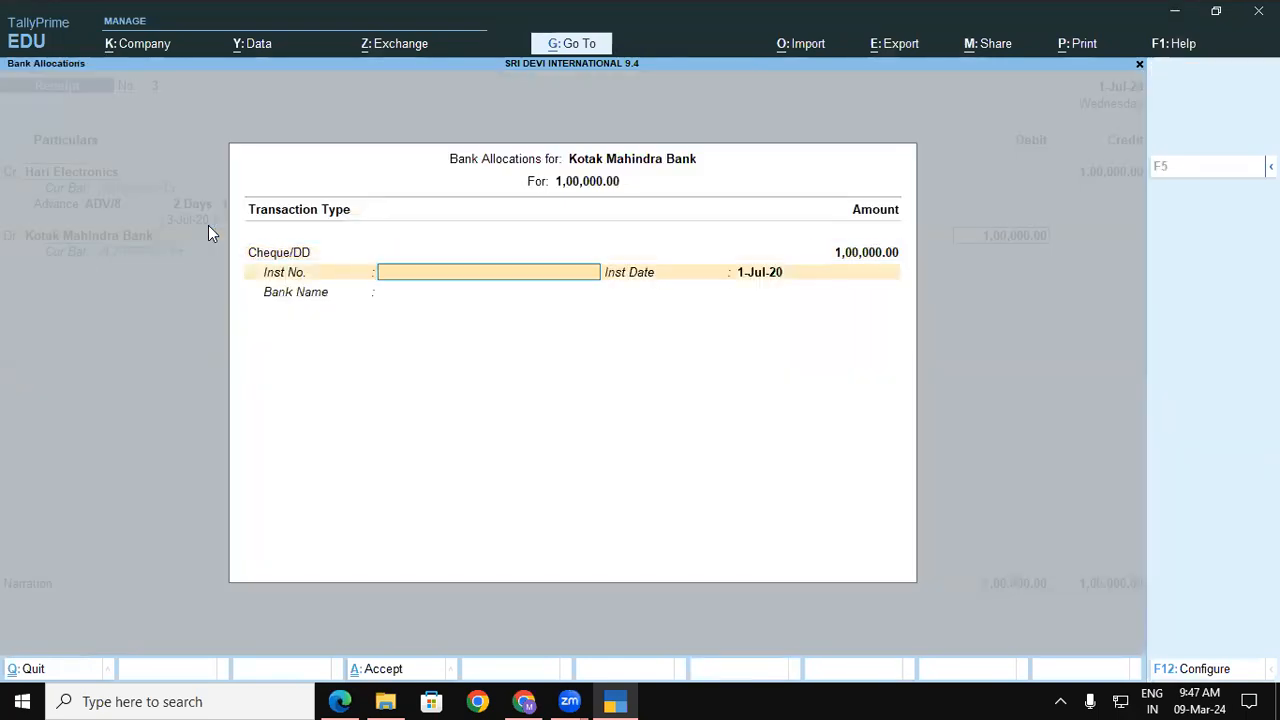
Check the cheque number in the lesson PDF, enter 200006 as the cheque's instrument number, and complete the bank allocation with the bank name left blank.
key("alt+Tab")
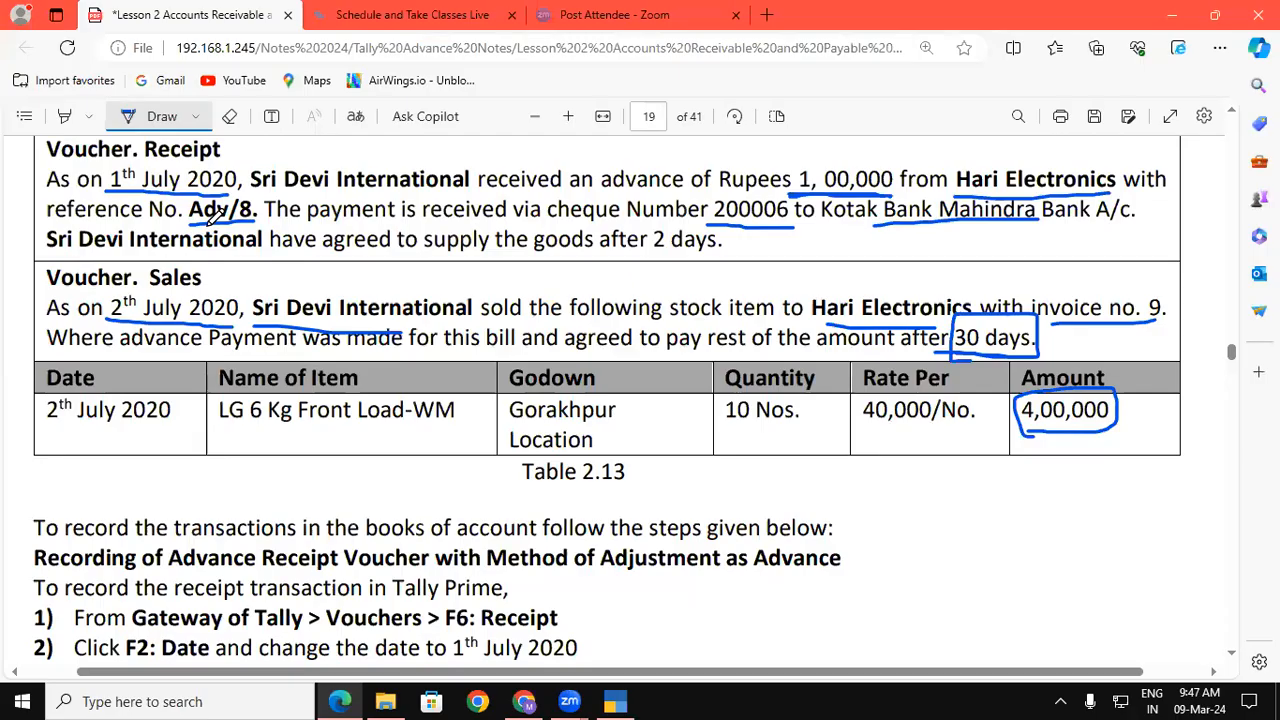
key("alt+Tab")
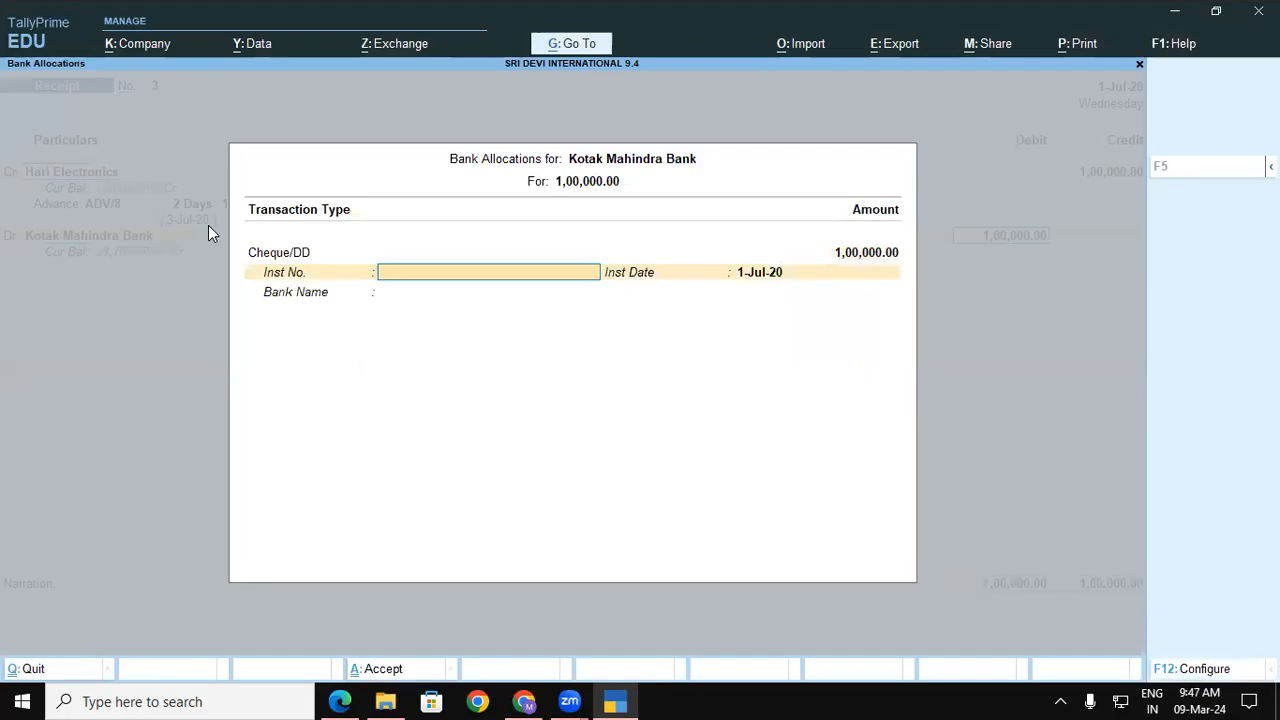
type("20000")
type("0")
key("Return")
key("Return")
key("Return")
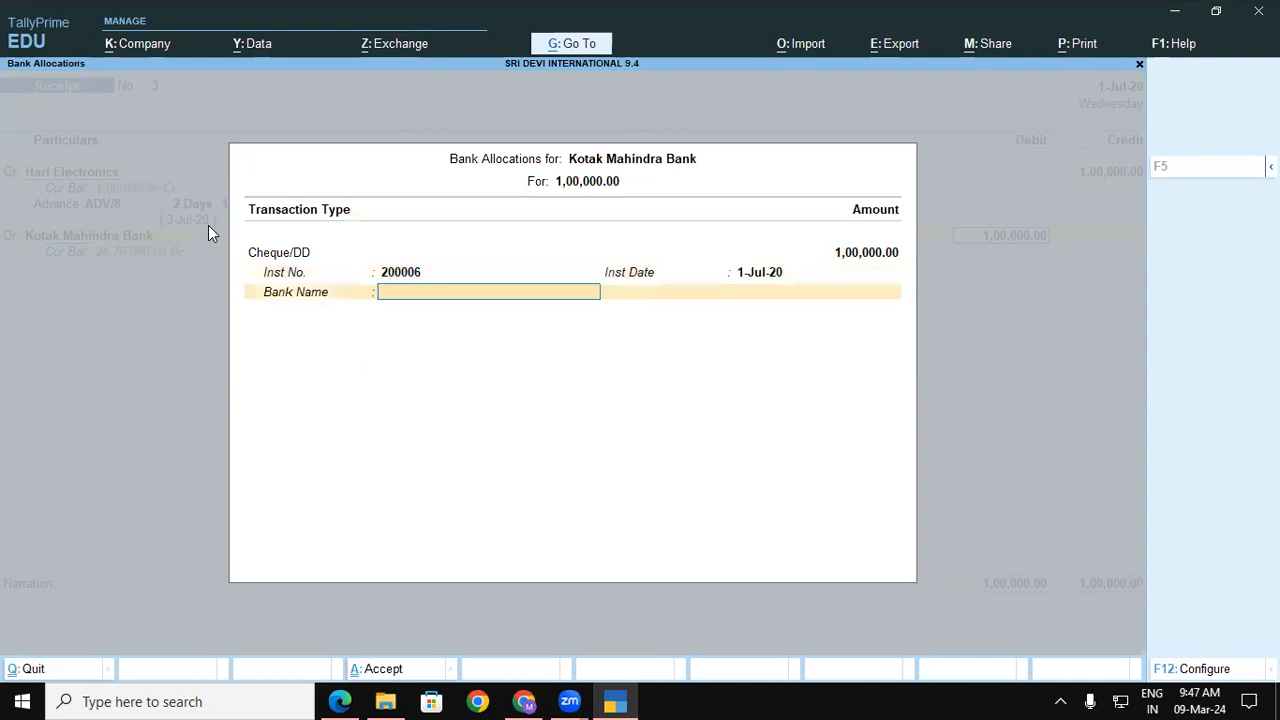
key("Return")
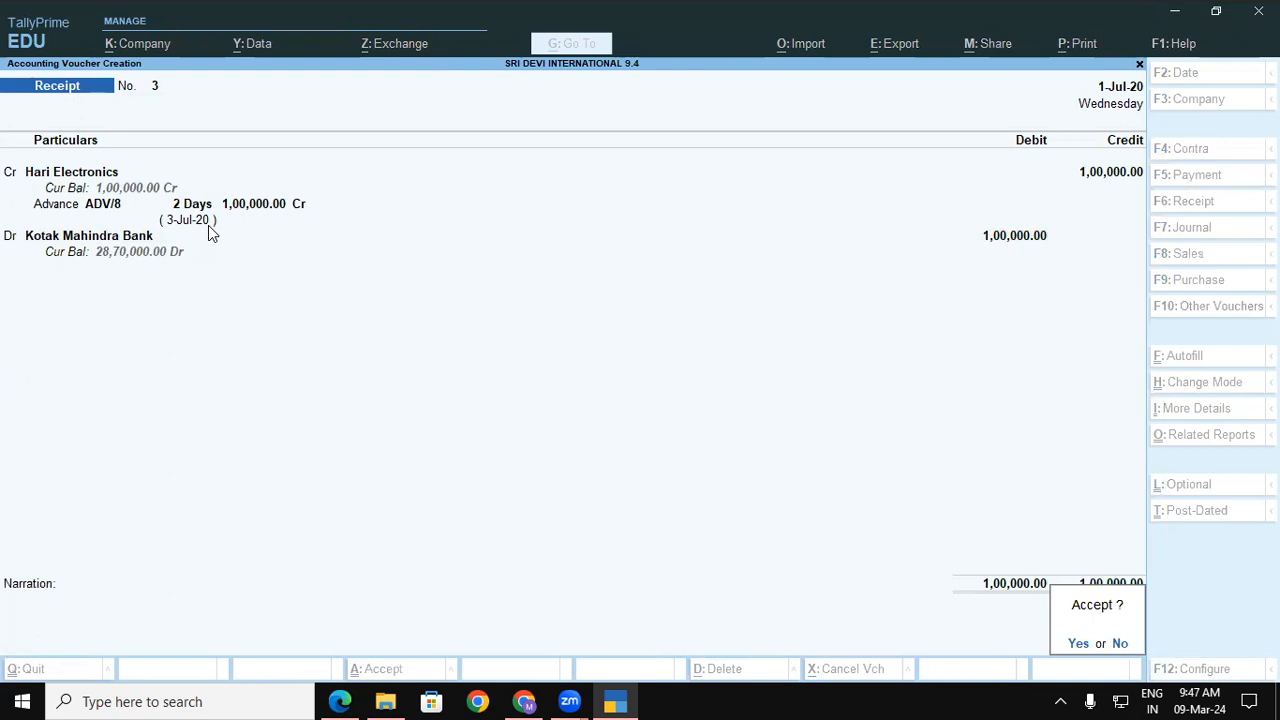
Save the completed advance receipt voucher and start a sales voucher.
key("Return")
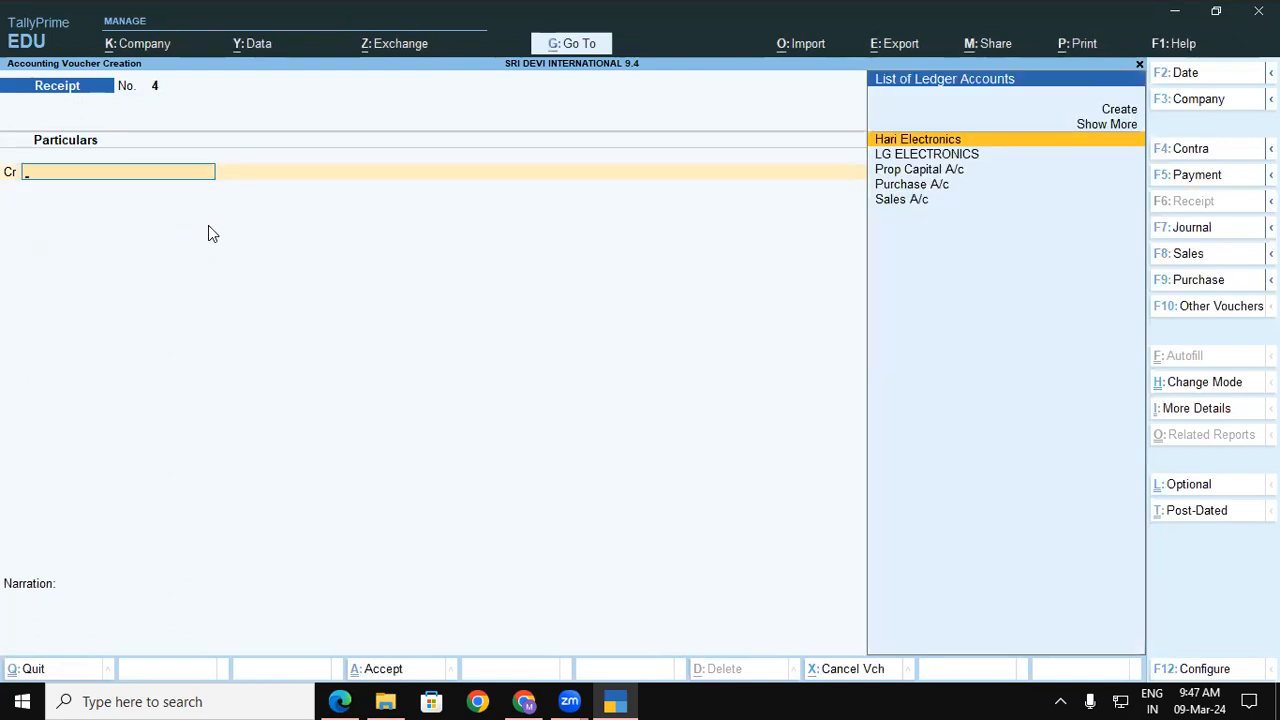
left_click(1188, 256)
In the lesson PDF's sales voucher illustration, underline Hari Electronics and the item LG 6 Kg Front Load-WM, then return to TallyPrime.
key("alt+Tab")
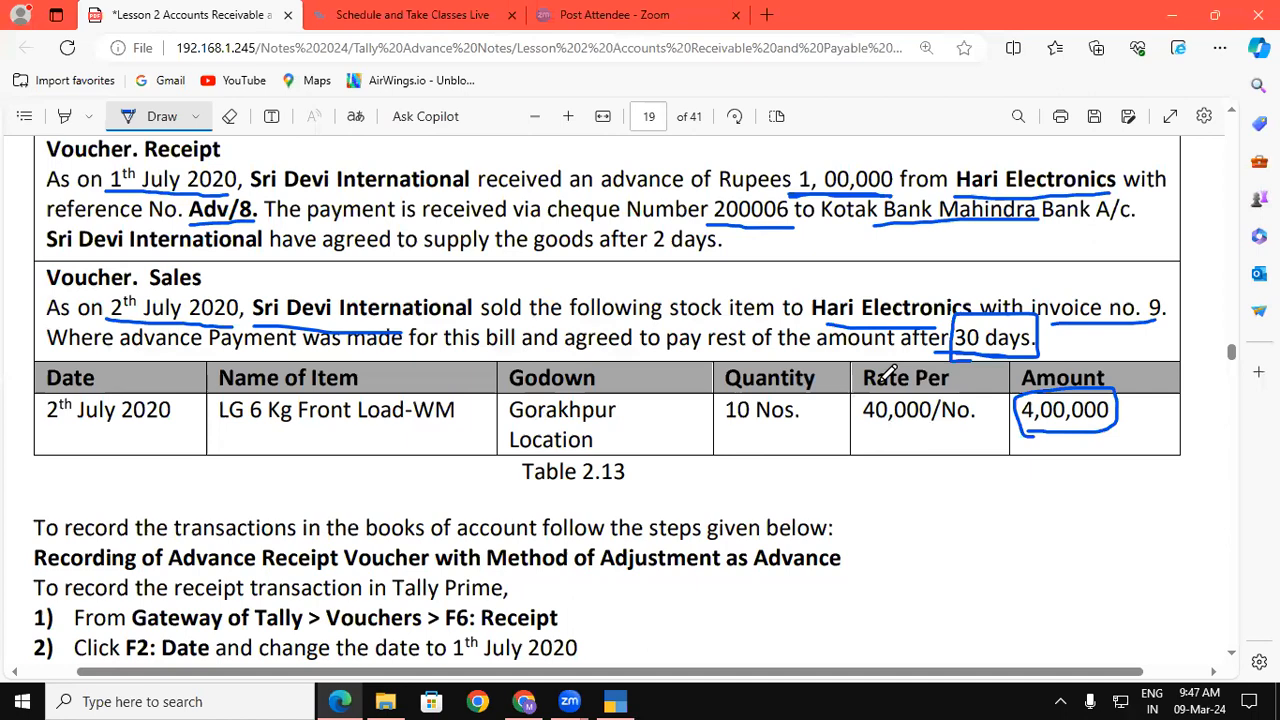
left_click_drag(866, 316, 946, 318)
left_click_drag(214, 432, 260, 432)
left_click_drag(338, 428, 463, 428)
key("alt+Tab")
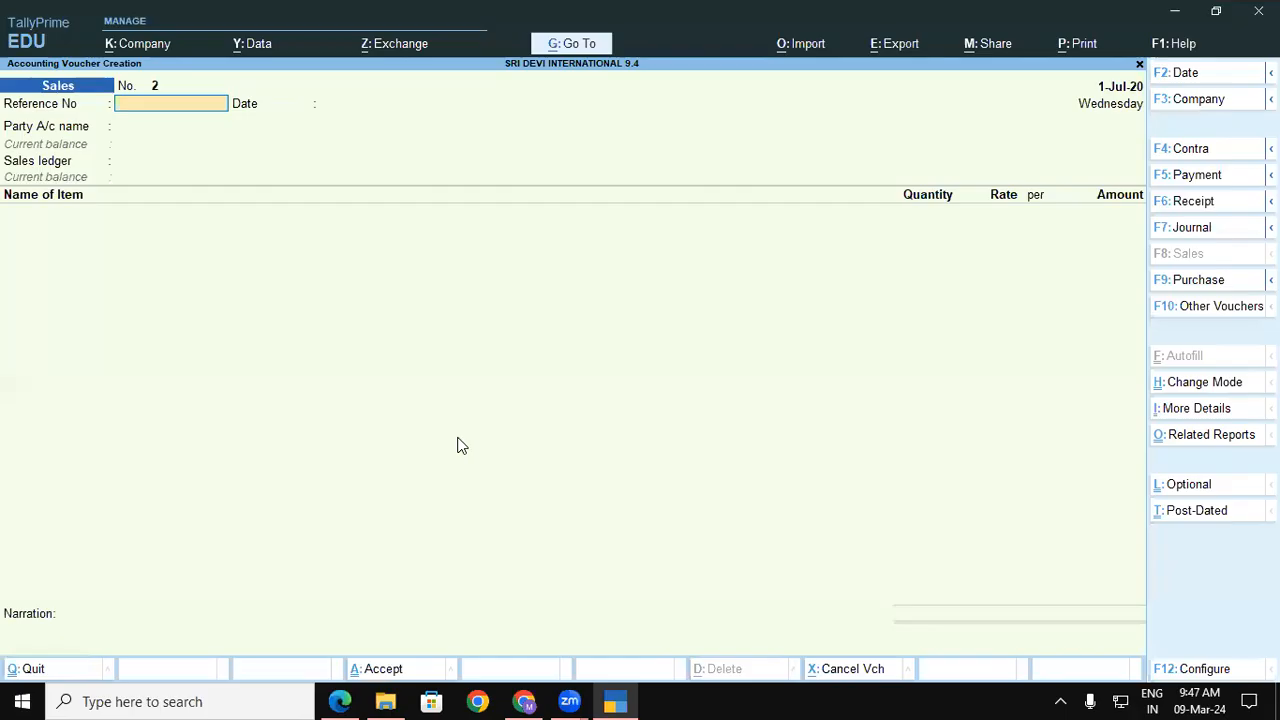
Circle invoice number 9 in the lesson PDF and enter 9 as the sales voucher's reference number, keeping the offered date.
key("alt+Tab")
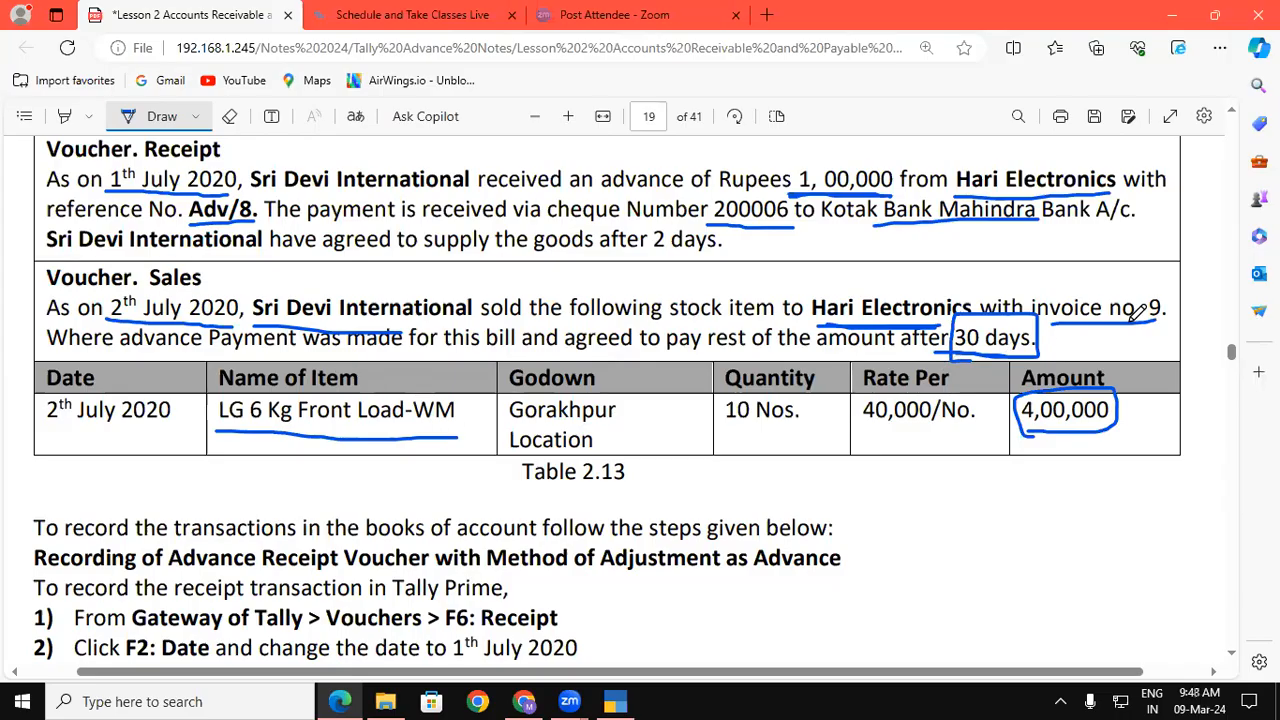
mouse_move(1158, 290)
left_mouse_down()
mouse_move(1147, 320)
mouse_move(1170, 322)
mouse_move(1167, 290)
left_mouse_up()
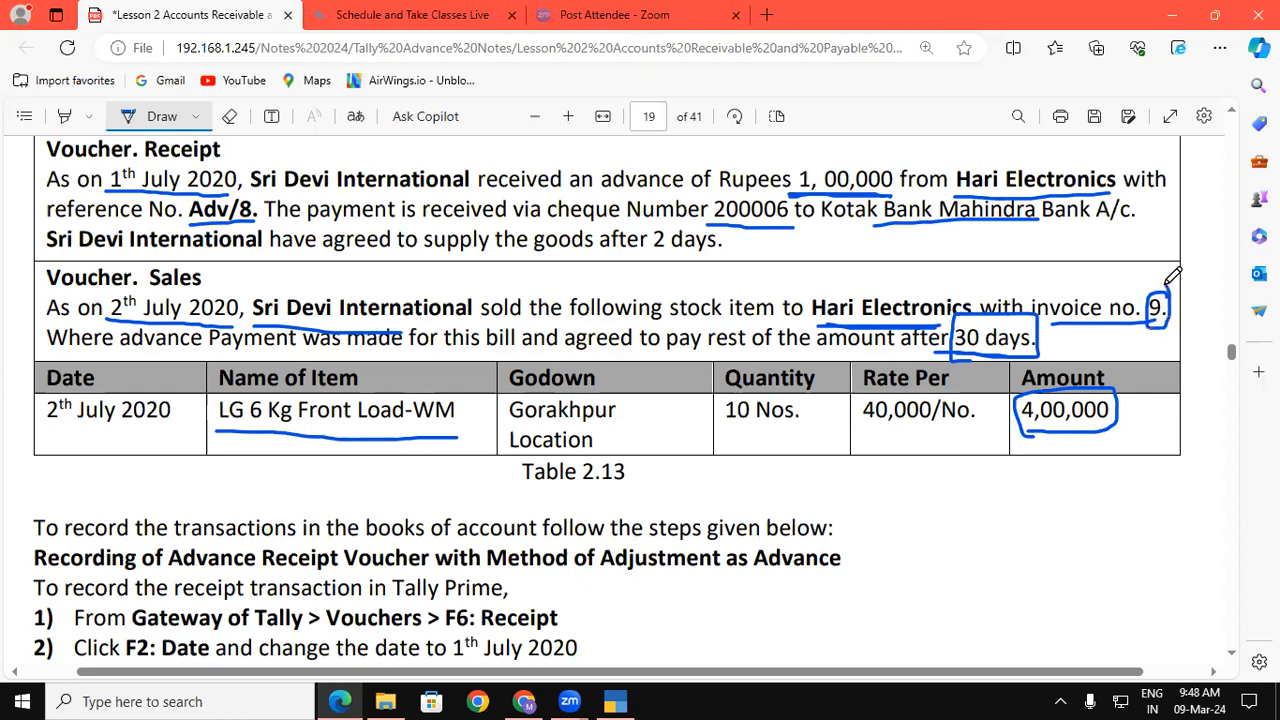
key("alt+Tab")
type("9")
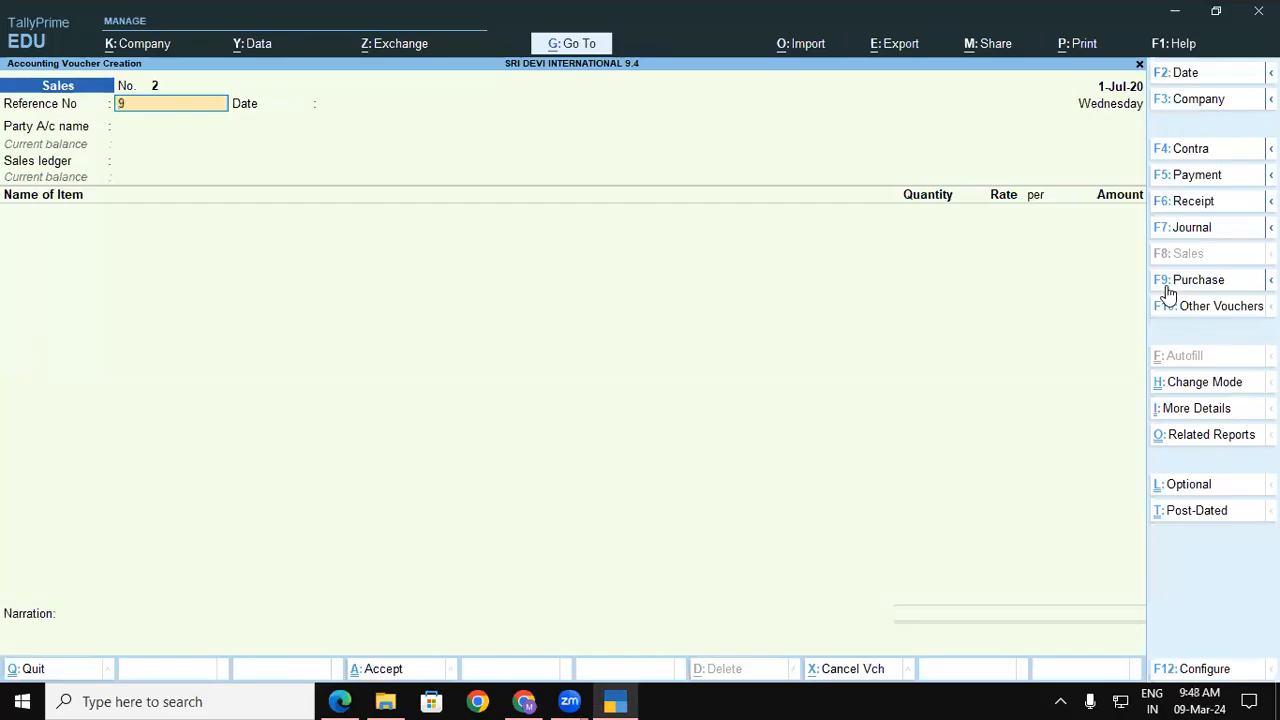
key("Return")
key("Return")
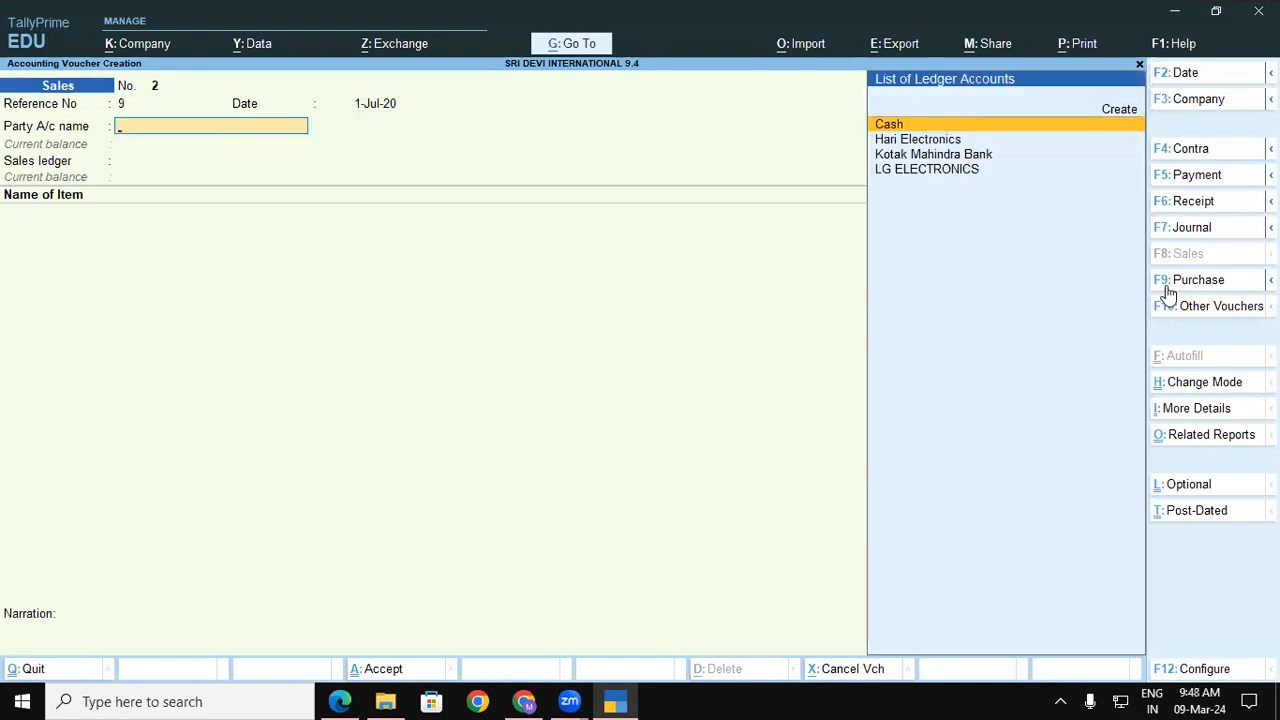
Select Hari Electronics as the party without dispatch details, and Sales A/c as the sales ledger.
key("Down")
key("Return")
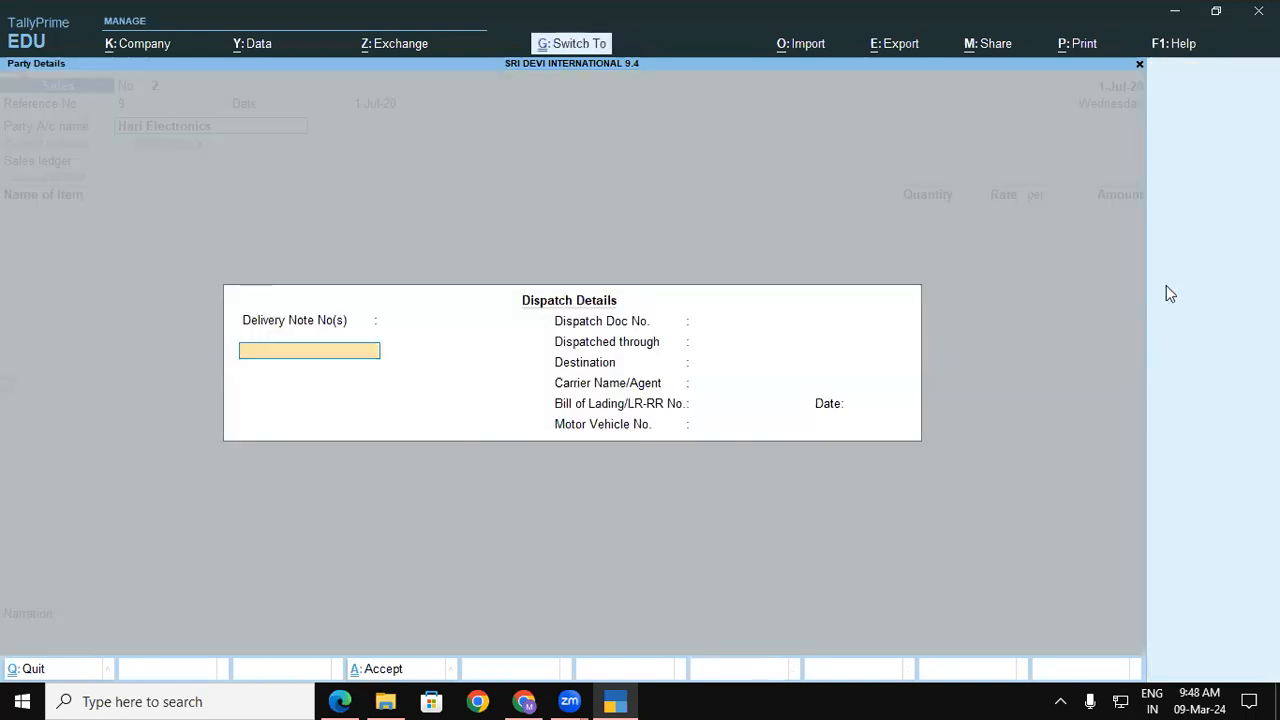
key("ctrl+a")
key("ctrl+a")
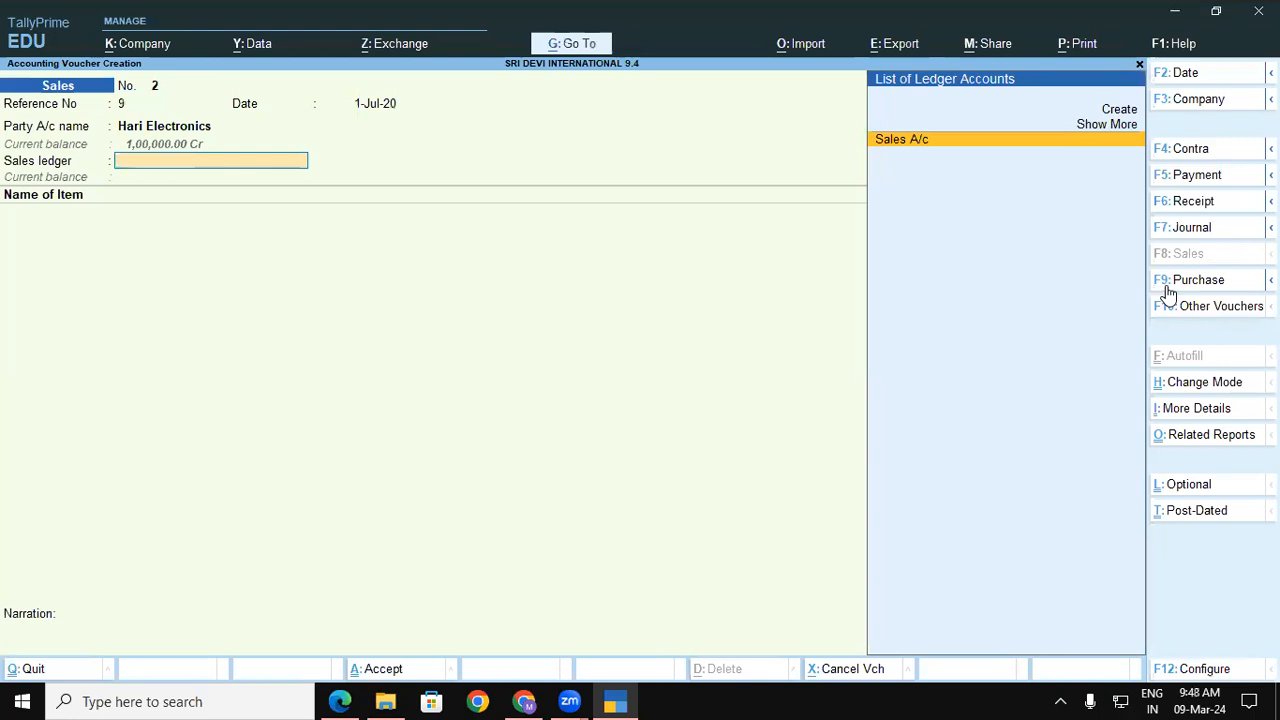
key("Return")
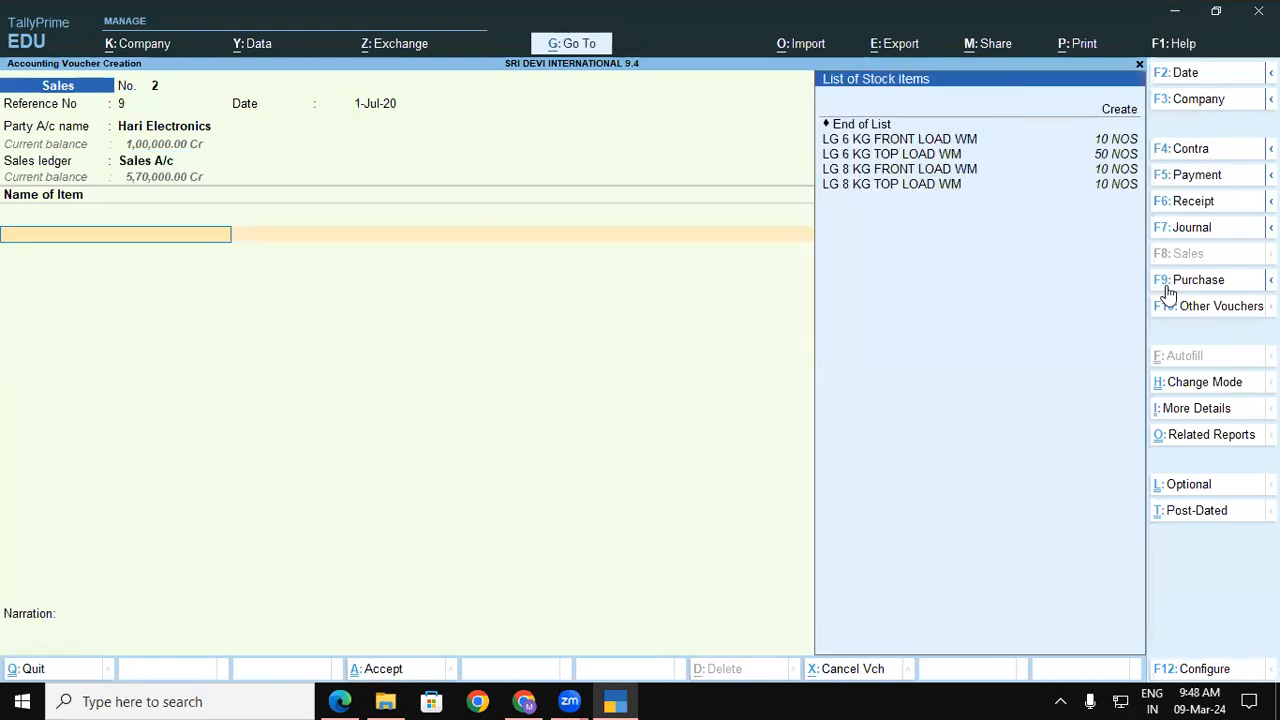
Check the item name in the lesson PDF and add LG 6 KG FRONT LOAD WM to the sales voucher without a description.
key("alt+Tab")
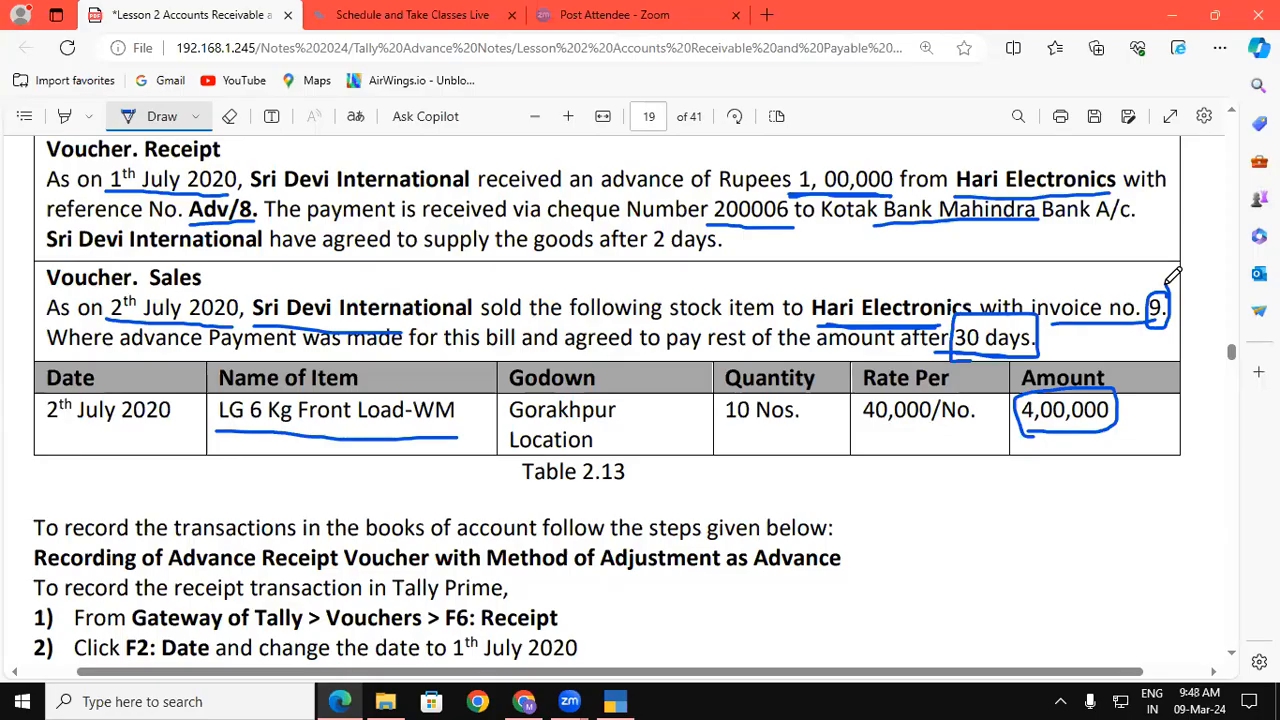
key("alt+Tab")
type("L")
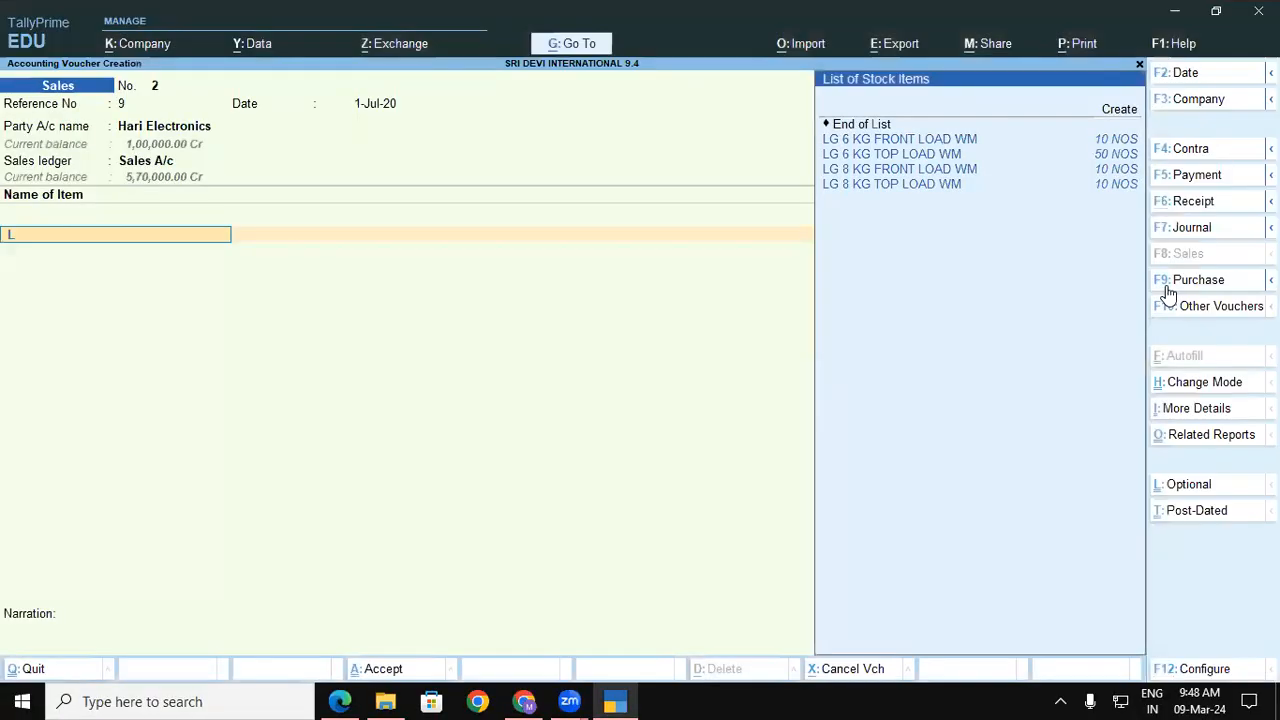
key("Down")
key("Down")
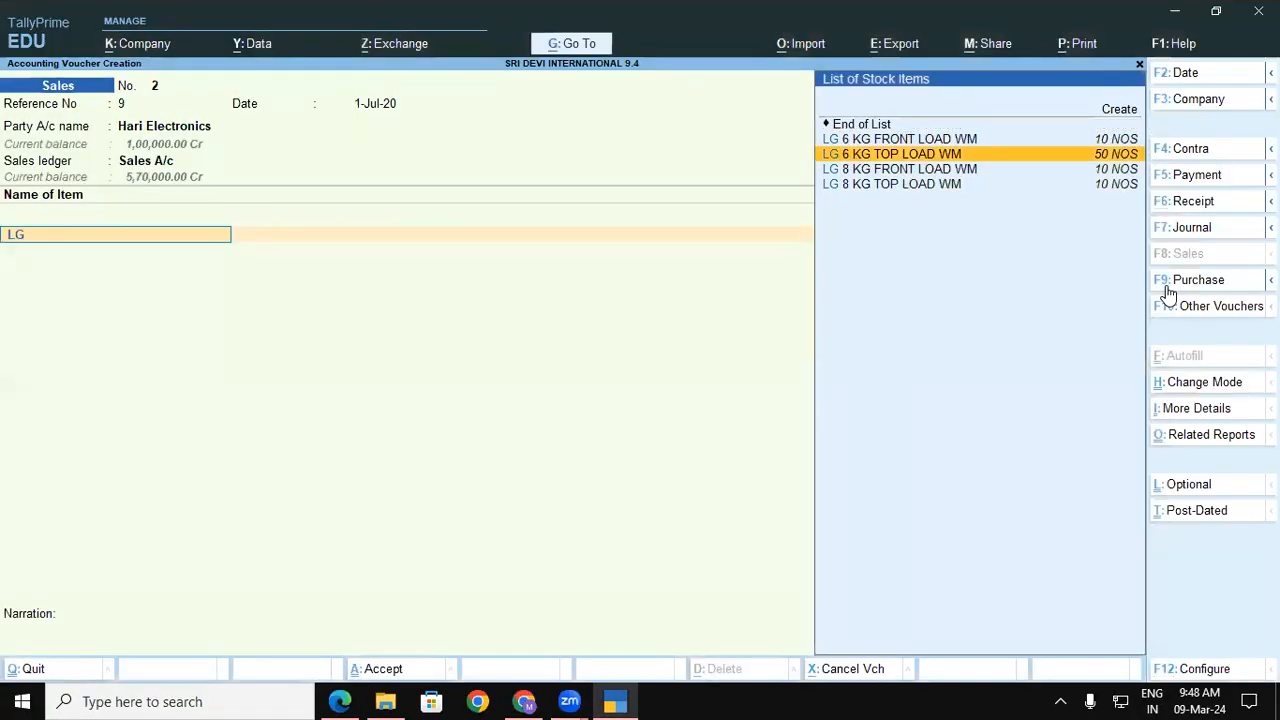
key("Up")
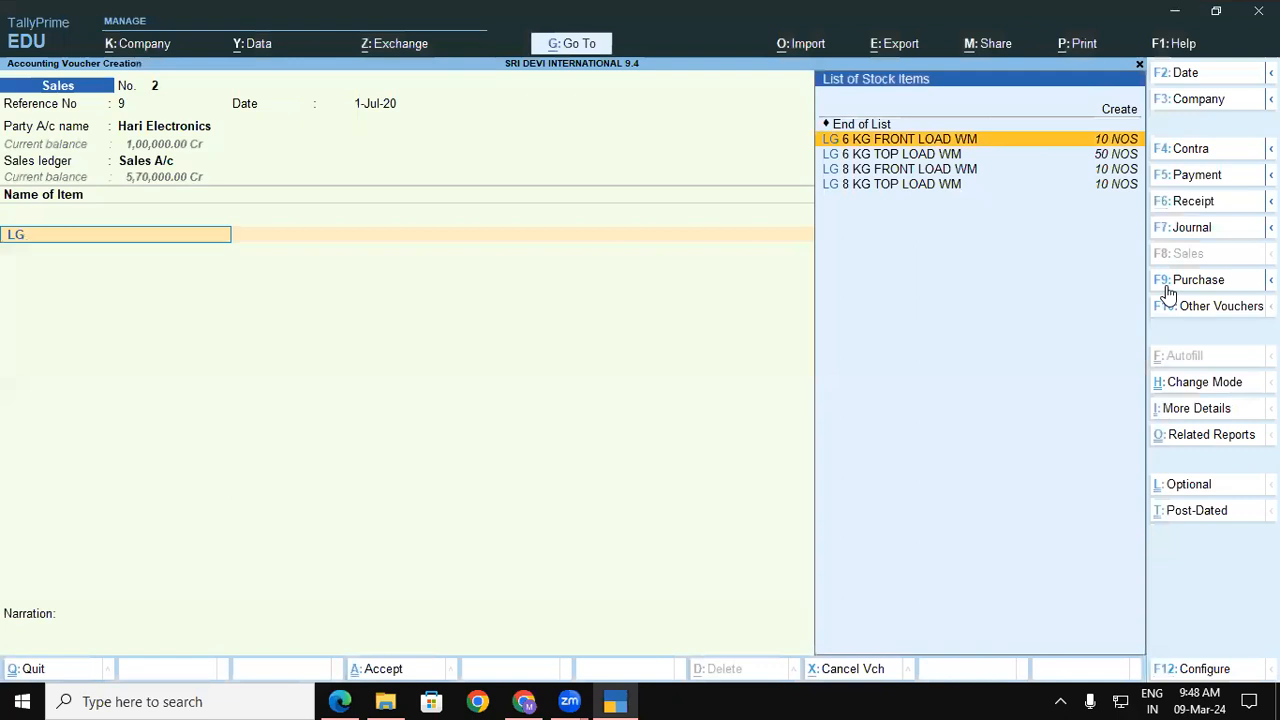
key("Return")
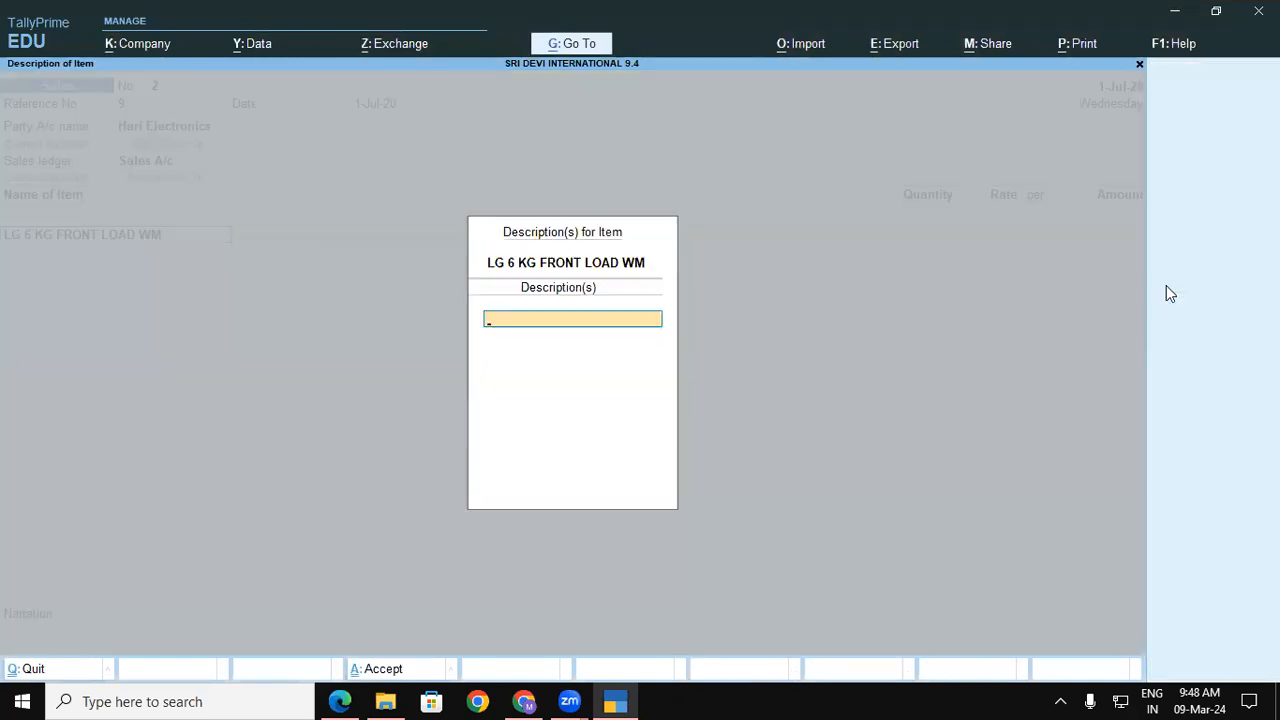
key("Return")
Check the quantity in the lesson PDF and enter 10 NOS for the item, keeping the offered rate of 40,000 per NOS.
key("alt+Tab")
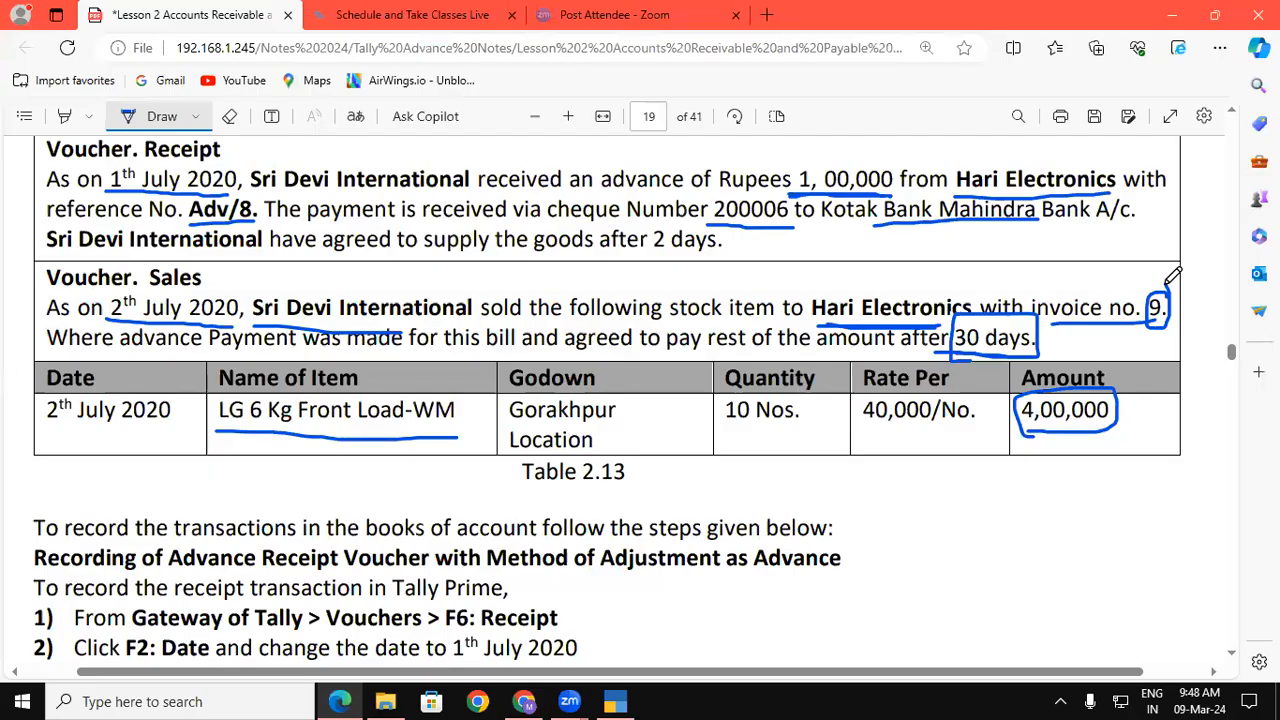
key("alt+Tab")
type("10")
key("Return")
key("Return")
key("Return")
key("Return")
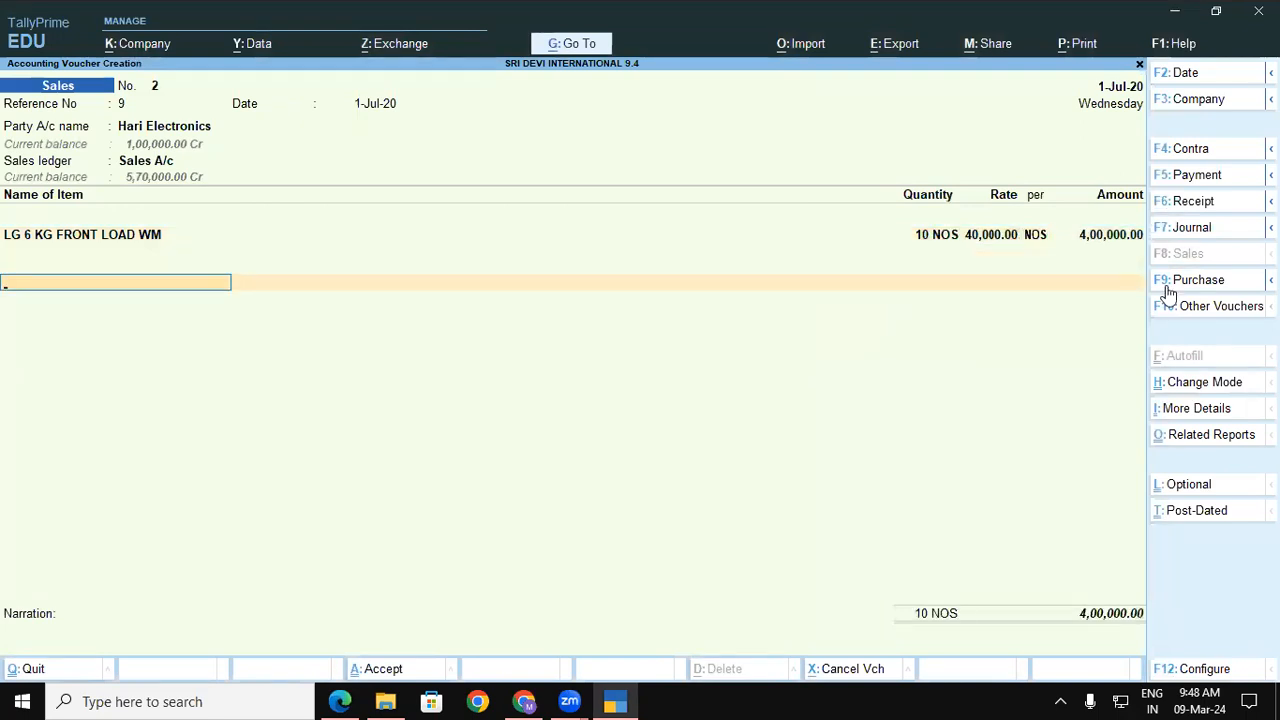
End the item list and adjust 1,00,000 Dr of Hari Electronics' bill against the pending ADV/8 reference.
key("alt+Tab")
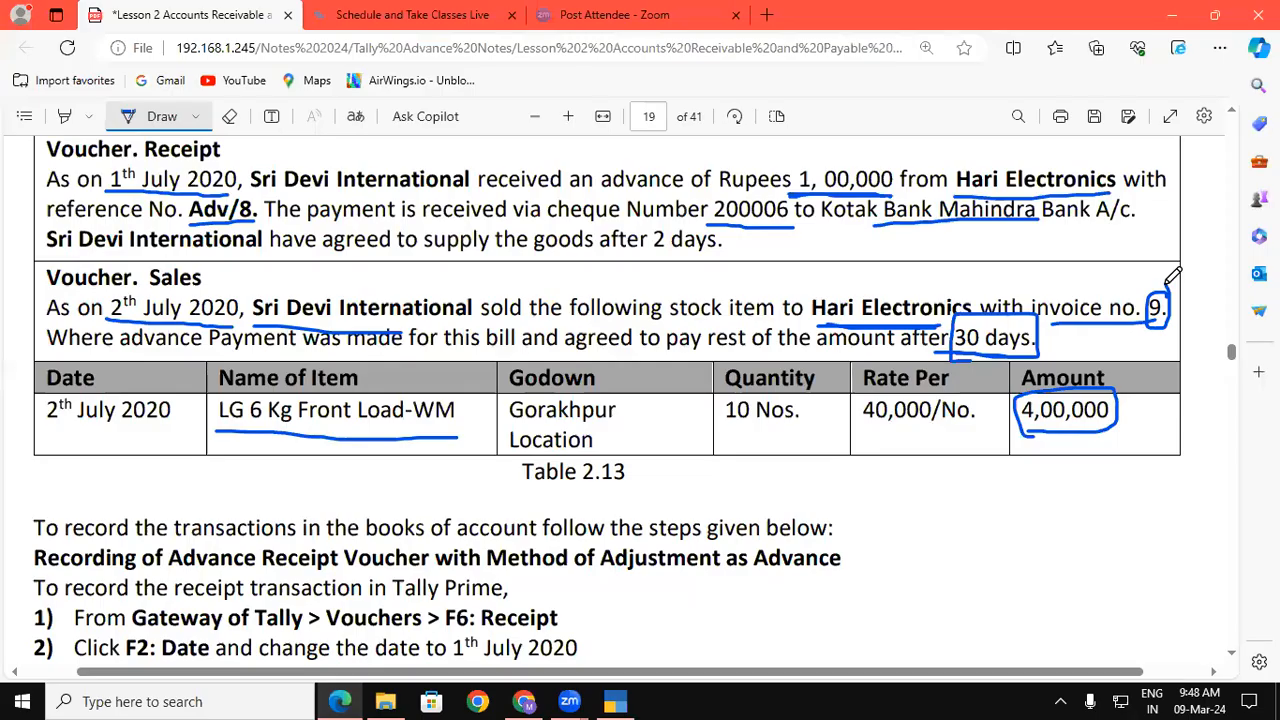
key("alt+Tab")
key("Return")
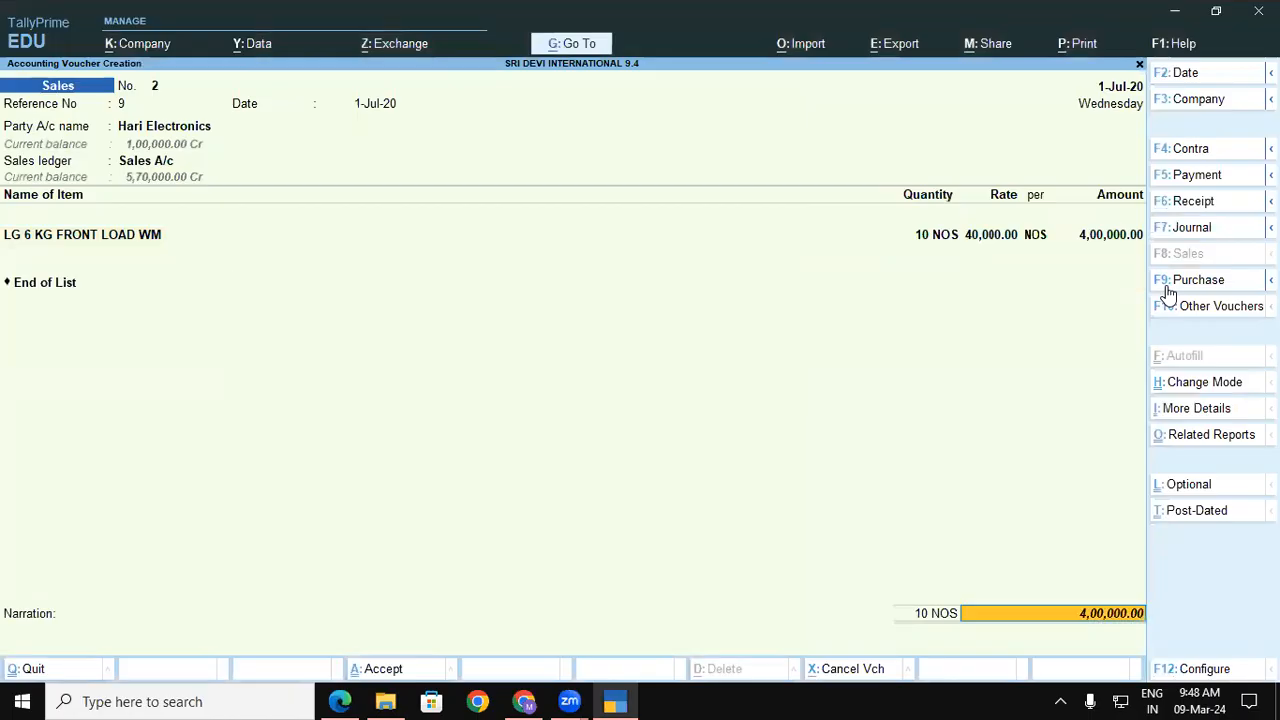
key("Return")
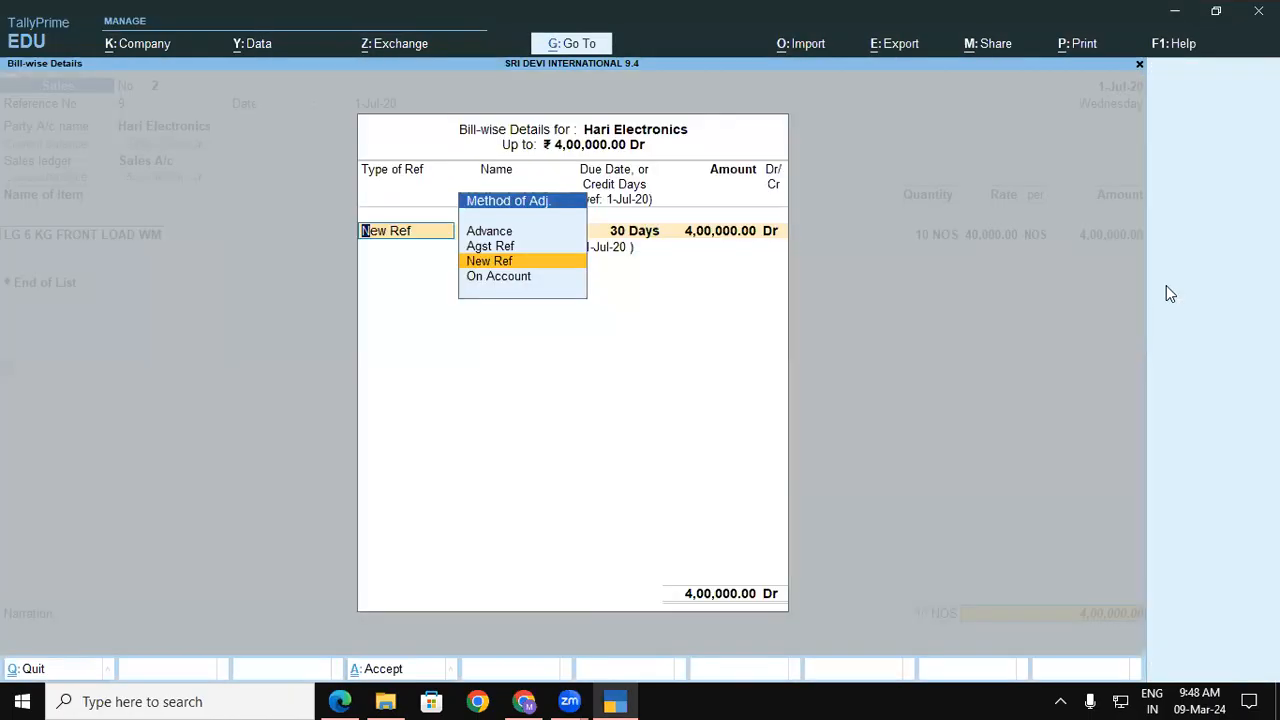
key("Up")
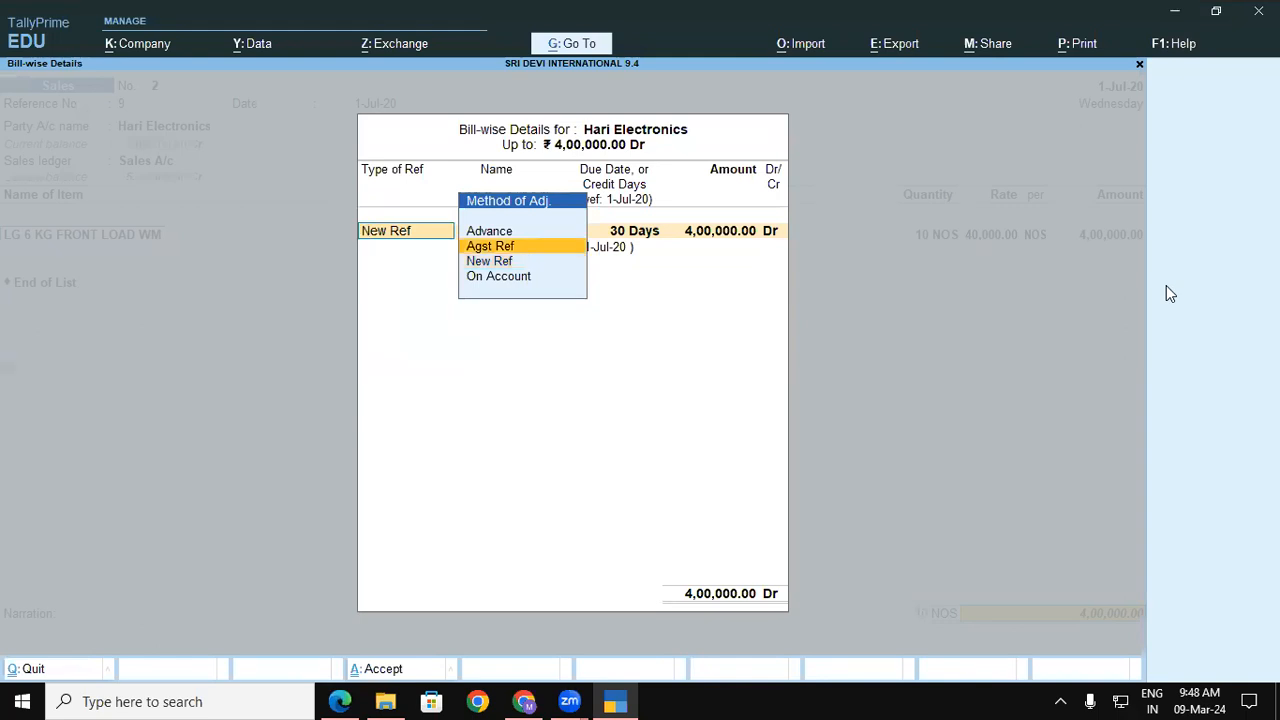
key("Return")
key("Down")
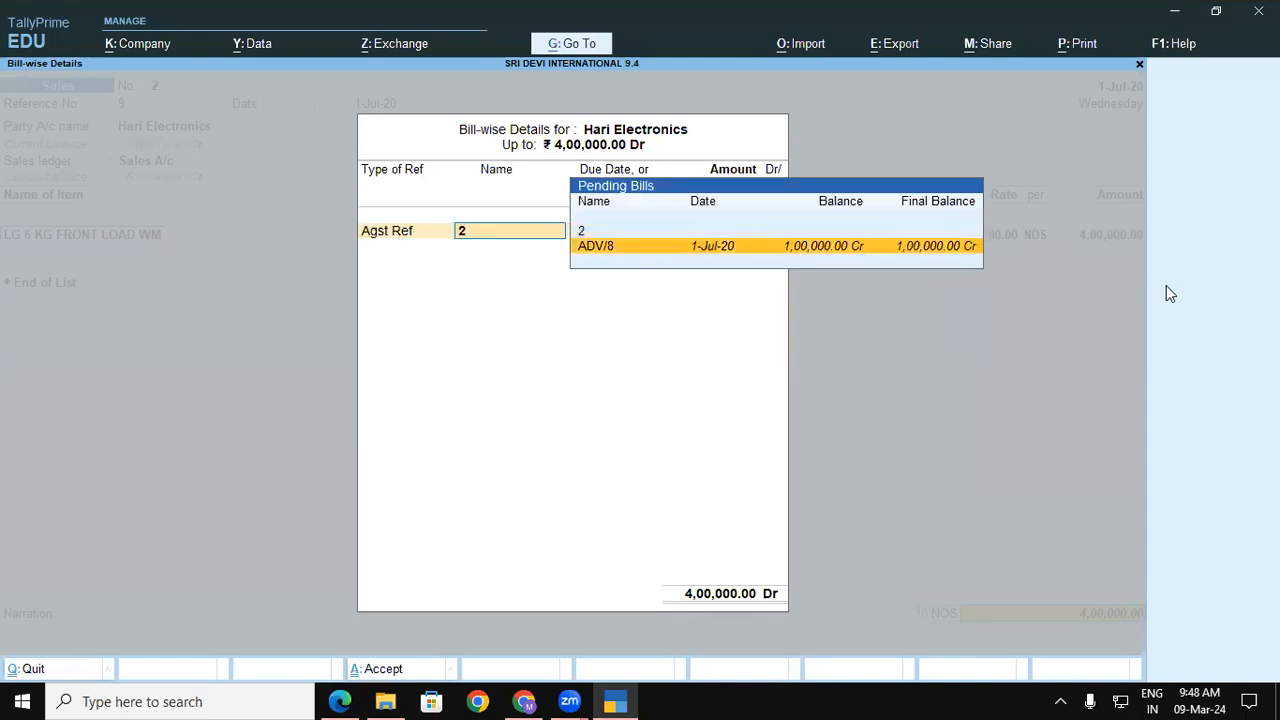
key("Return")
type("100000")
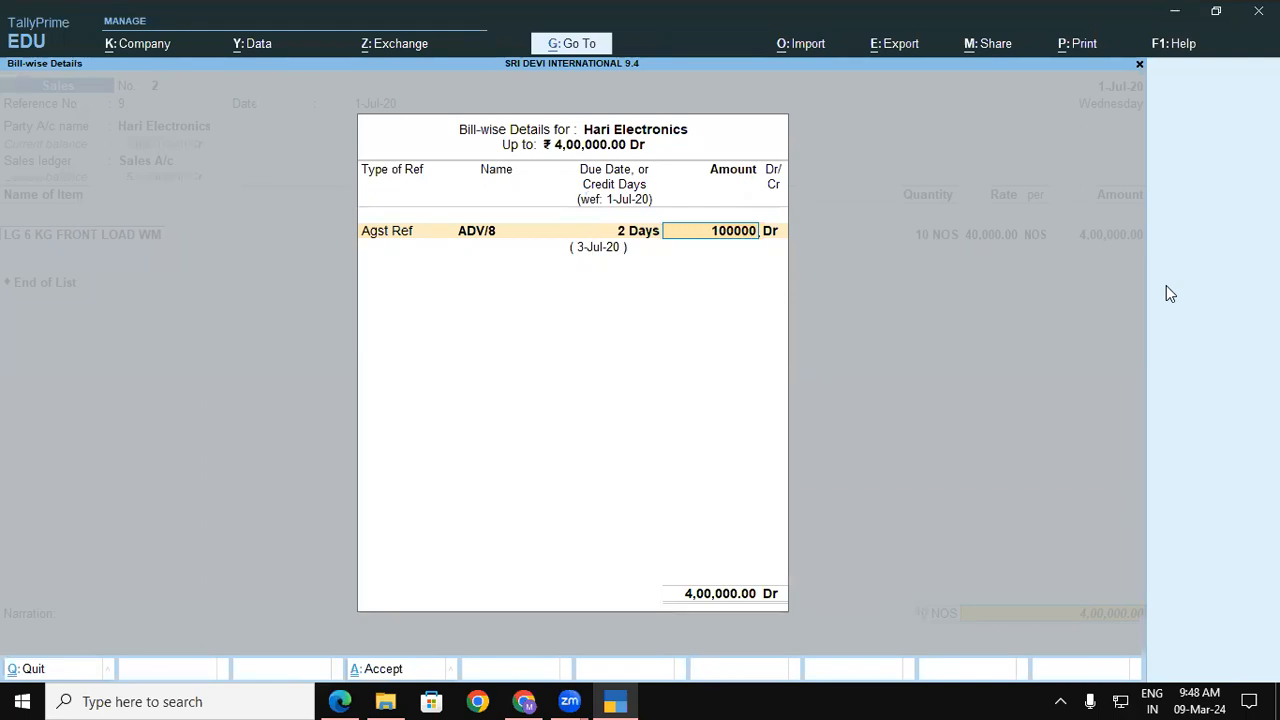
key("Return")
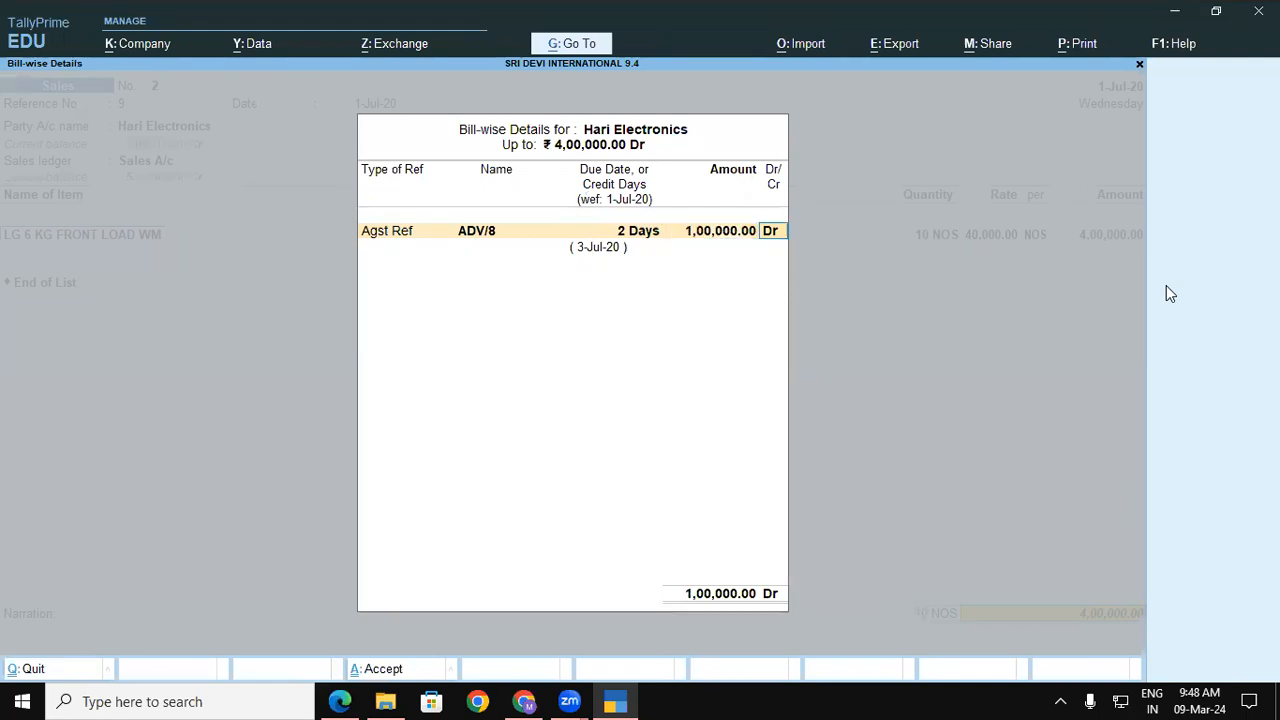
key("Return")
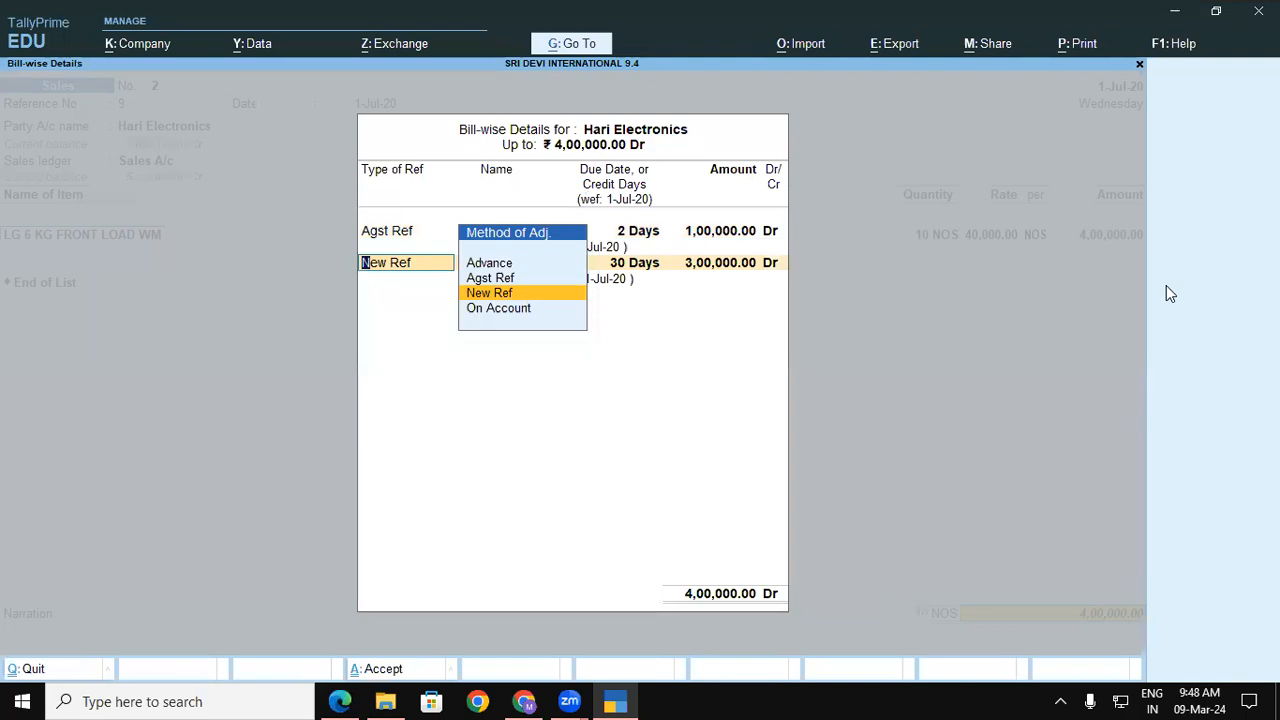
Allocate the remaining 3,00,000 to a New Ref named 9 with 30 days' credit, checking the details in the lesson PDF.
key("Return")
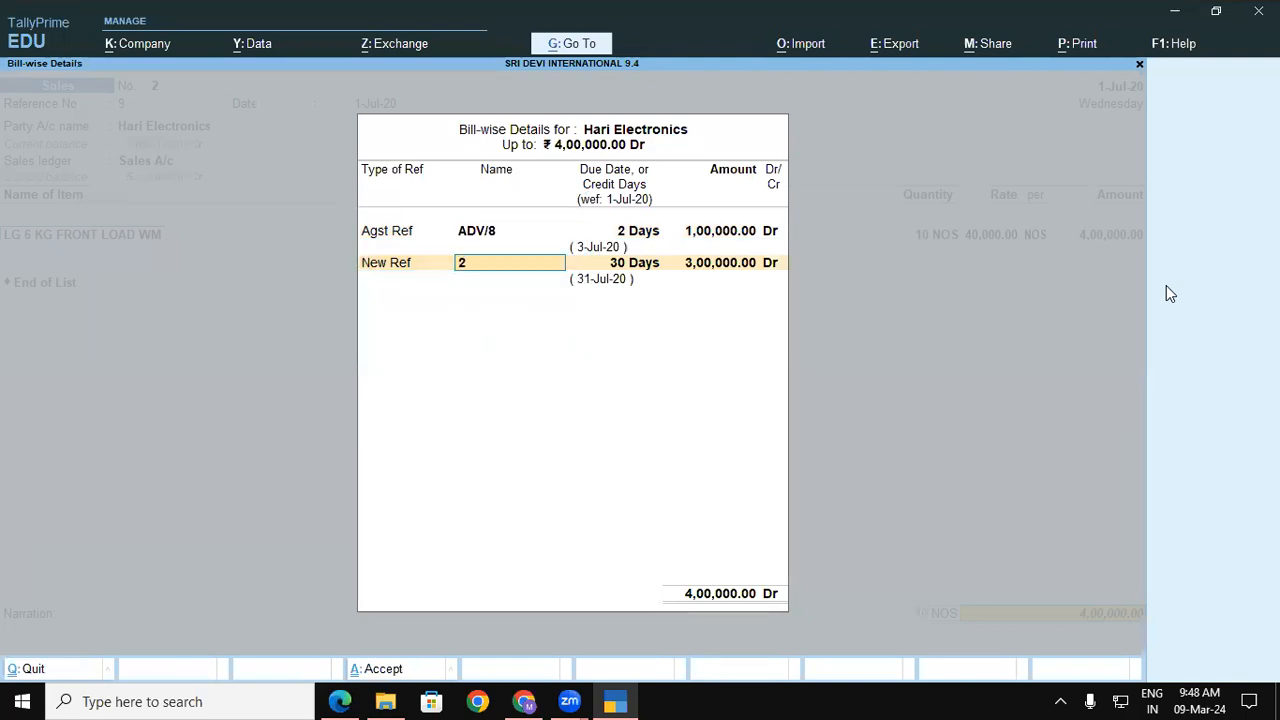
key("alt+Tab")
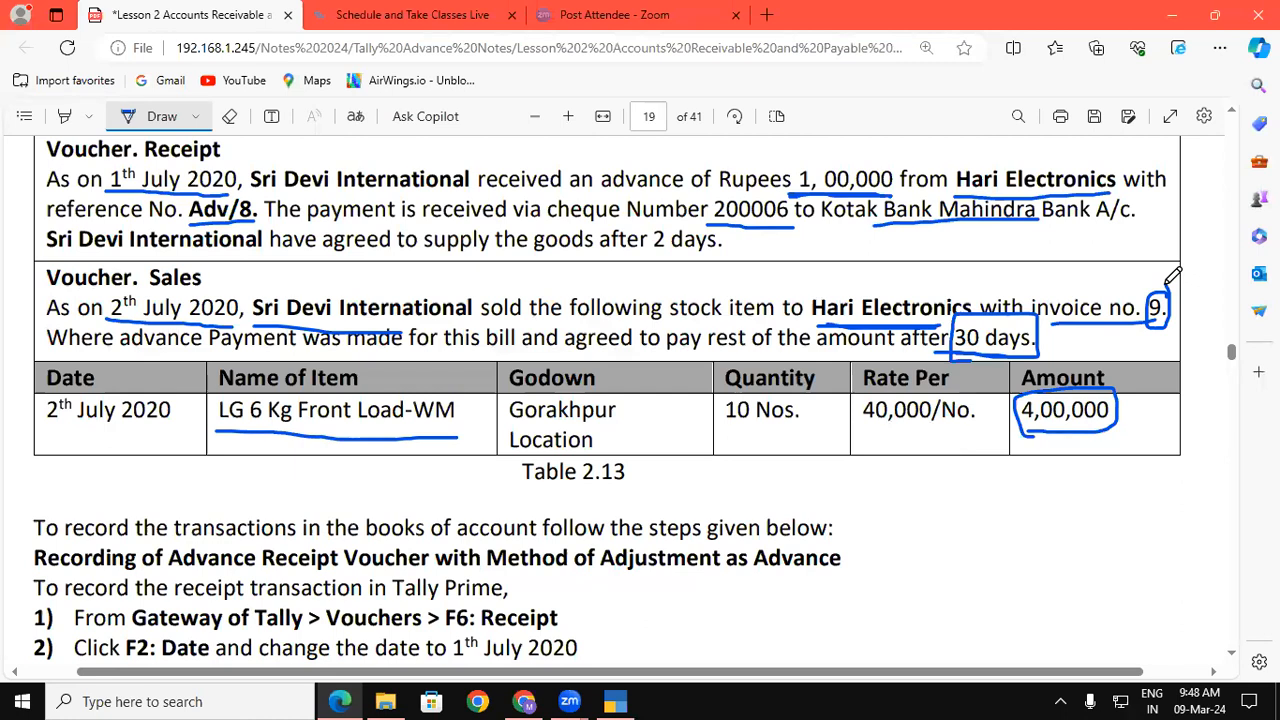
key("alt+Tab")
type("9")
key("Return")
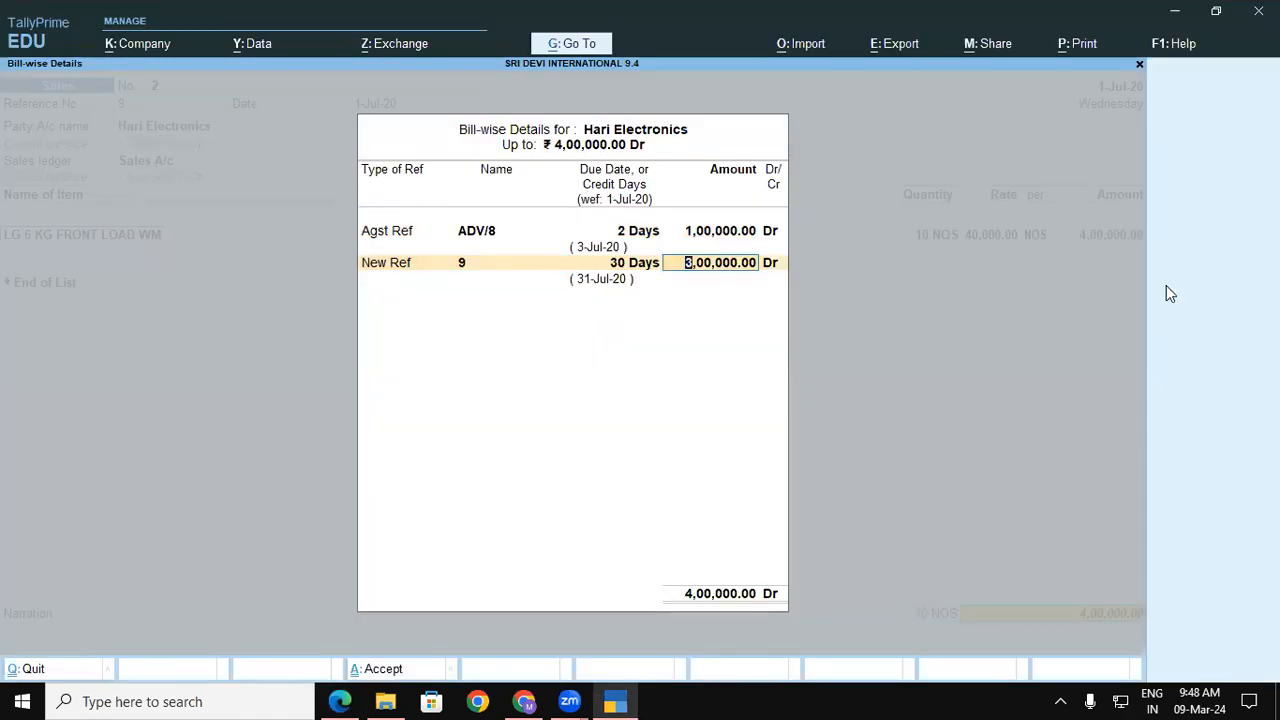
key("alt+Tab")
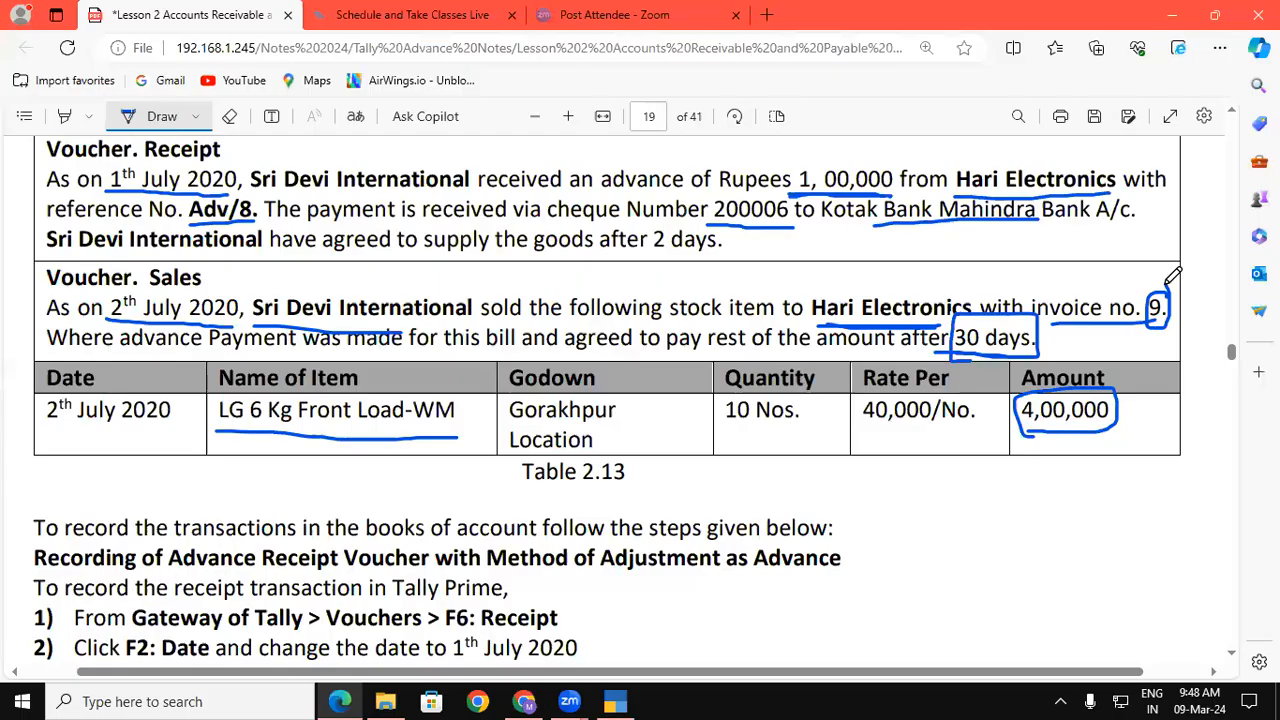
key("alt+Tab")
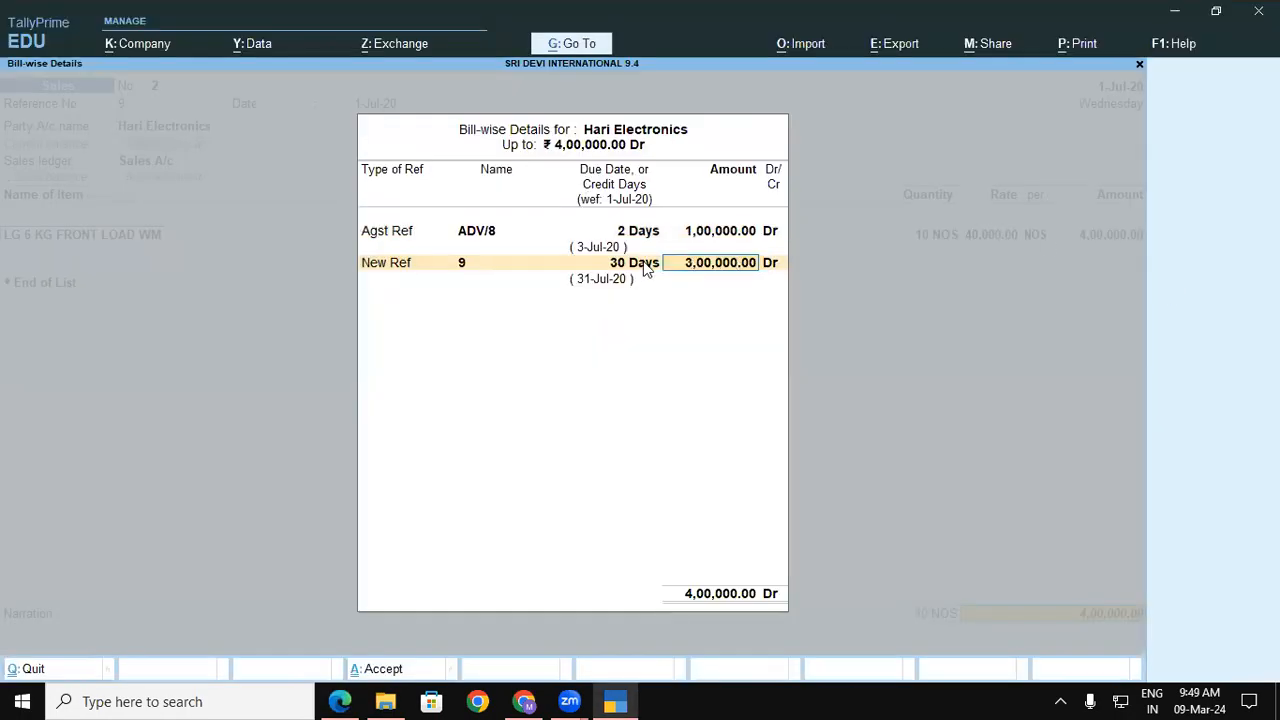
Complete the bill-wise details and save the sales voucher with the narration left blank.
key("Return")
key("Return")
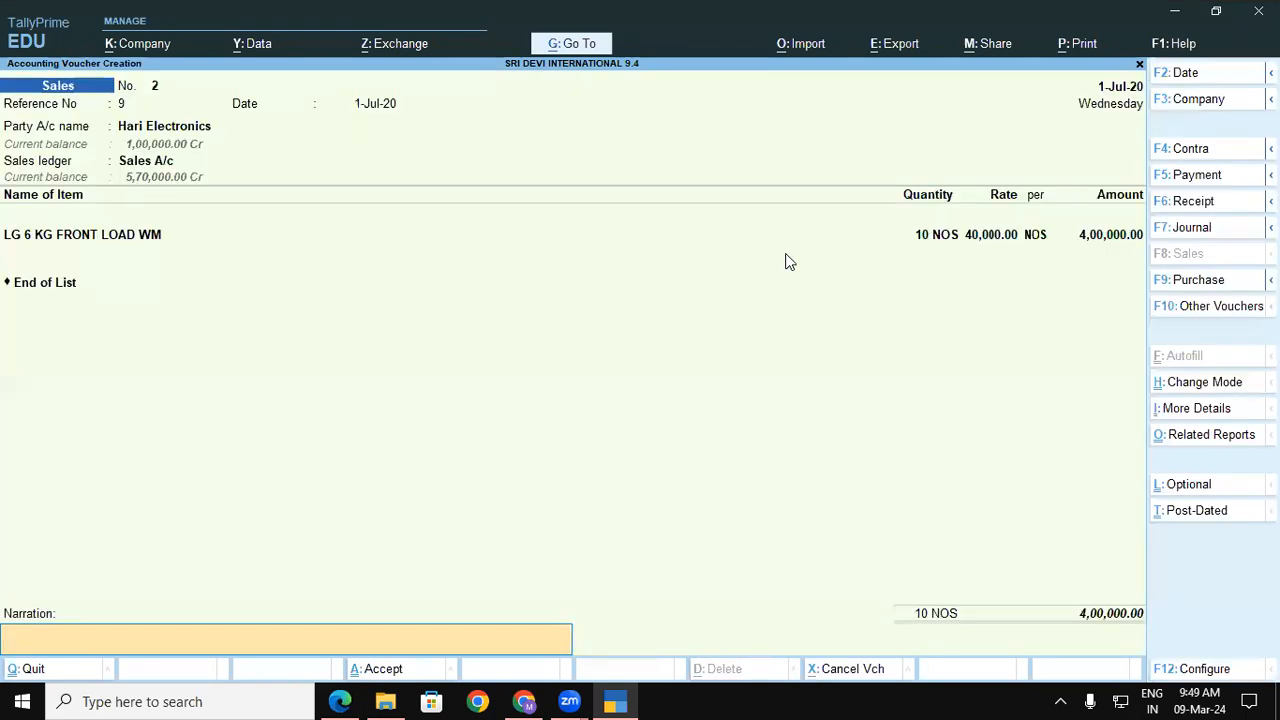
key("Return")
key("Return")
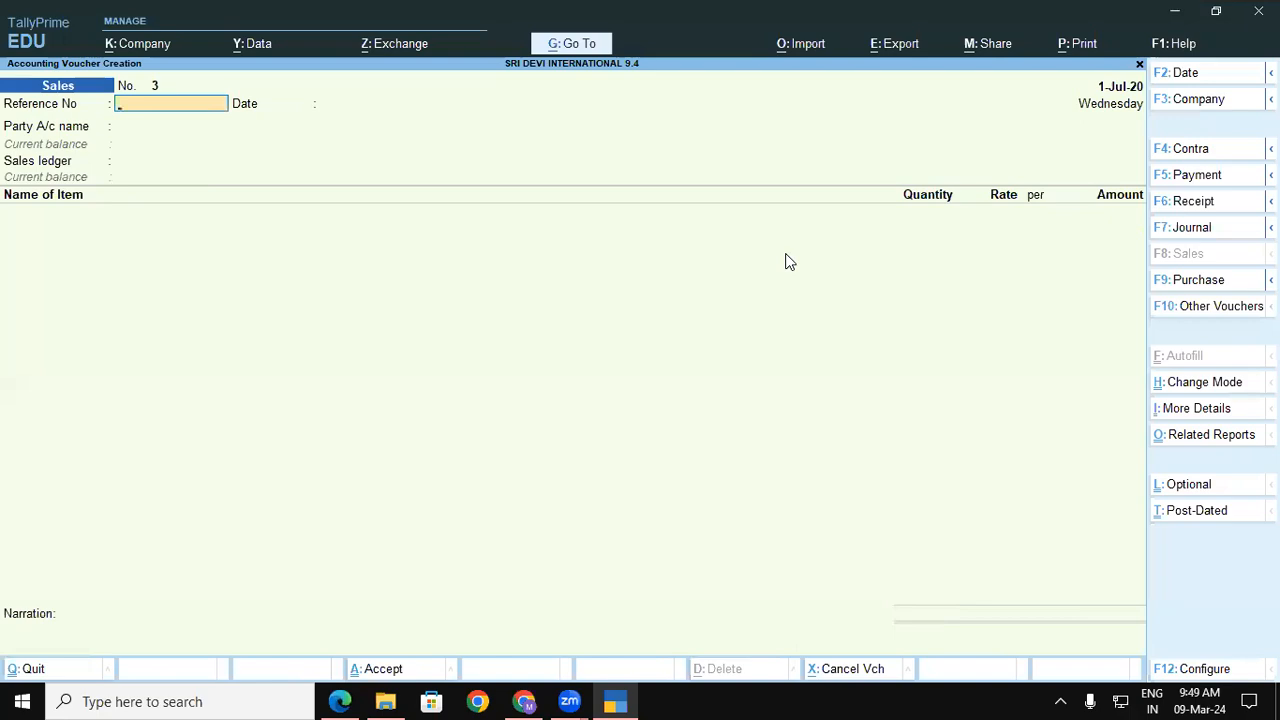
Read the lesson PDF's instructions on the Bills Payable, Bills Receivable and Ledger Outstandings checks that follow the advance adjustment.
key("alt+Tab")
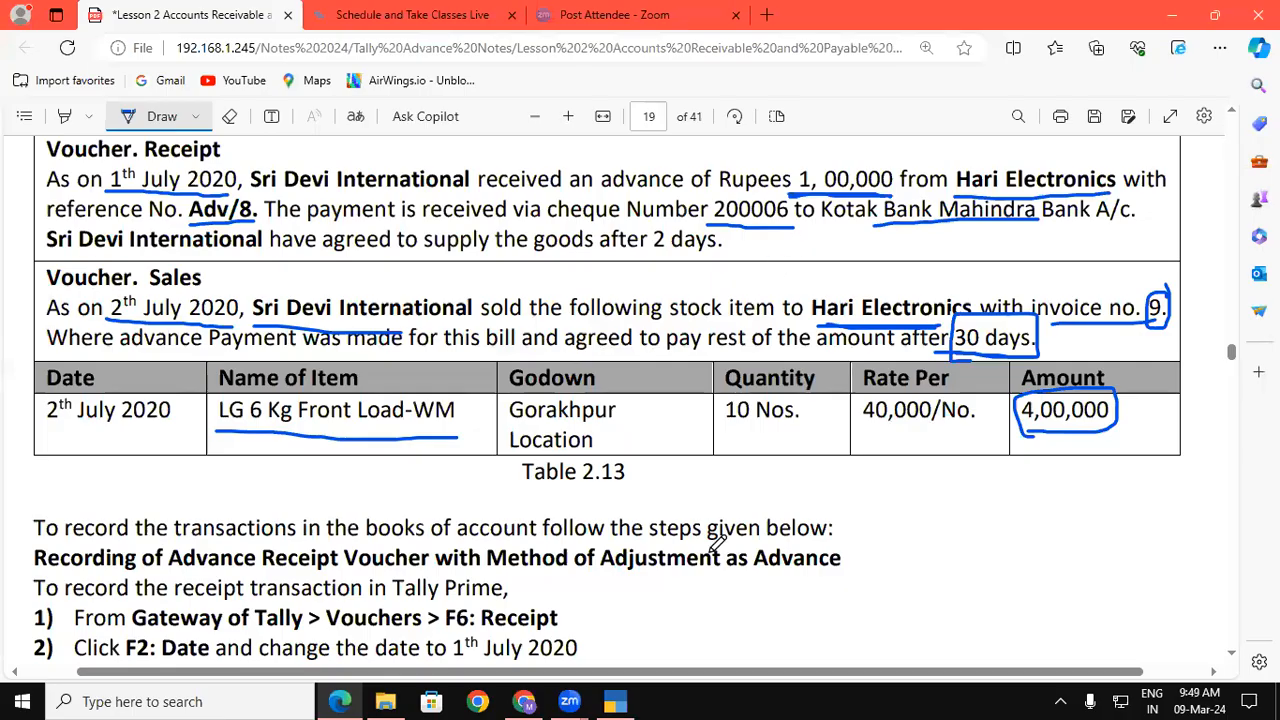
scroll(1236, 658, "down", 10)
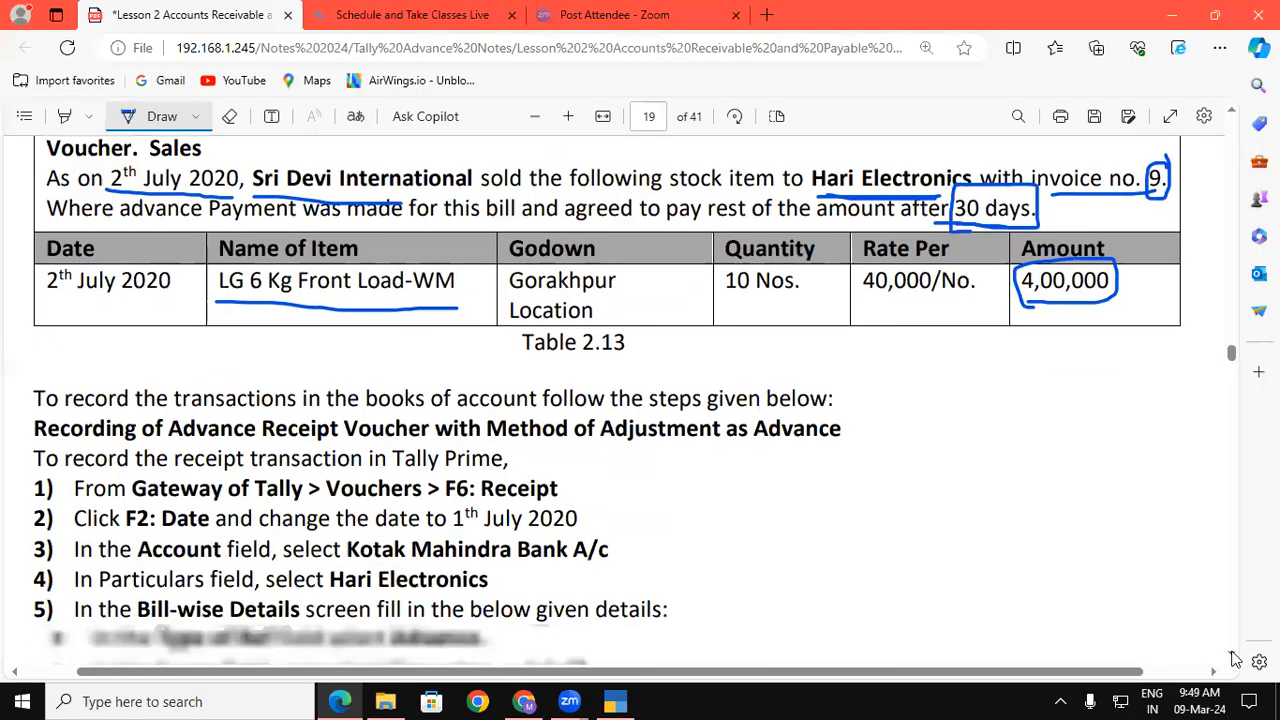
scroll(1236, 658, "down", 5)
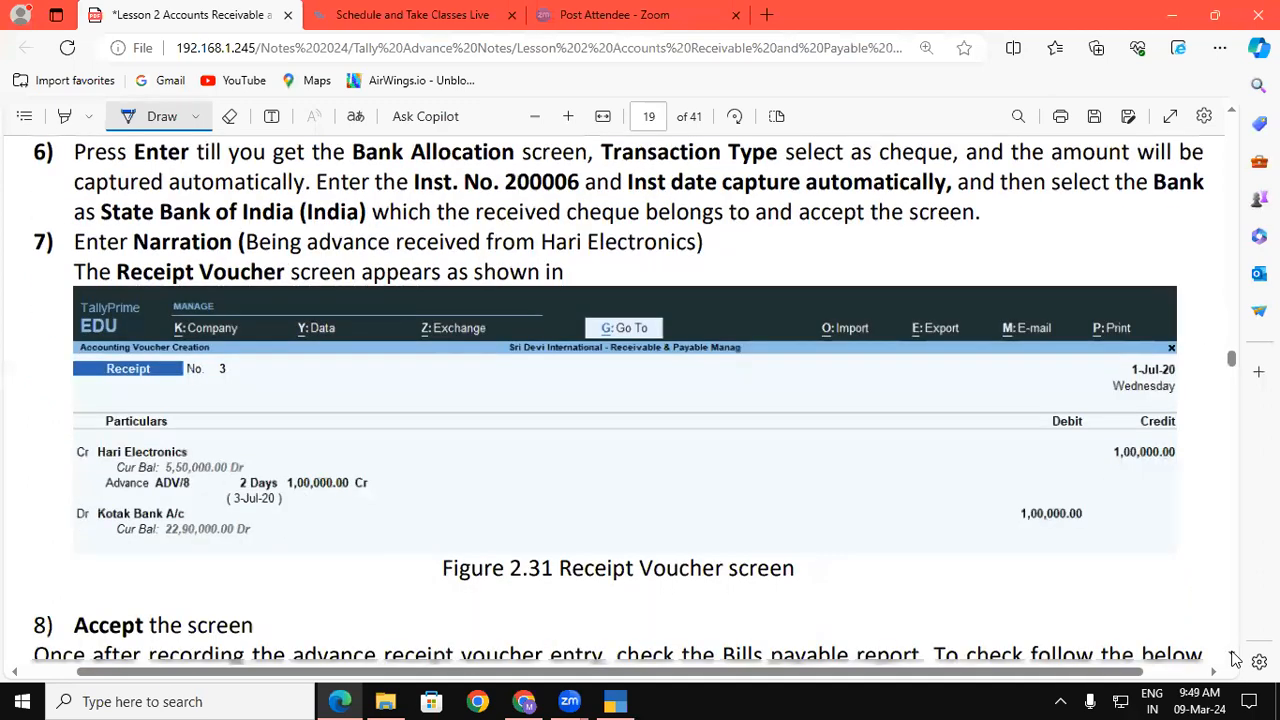
scroll(1236, 658, "down", 8)
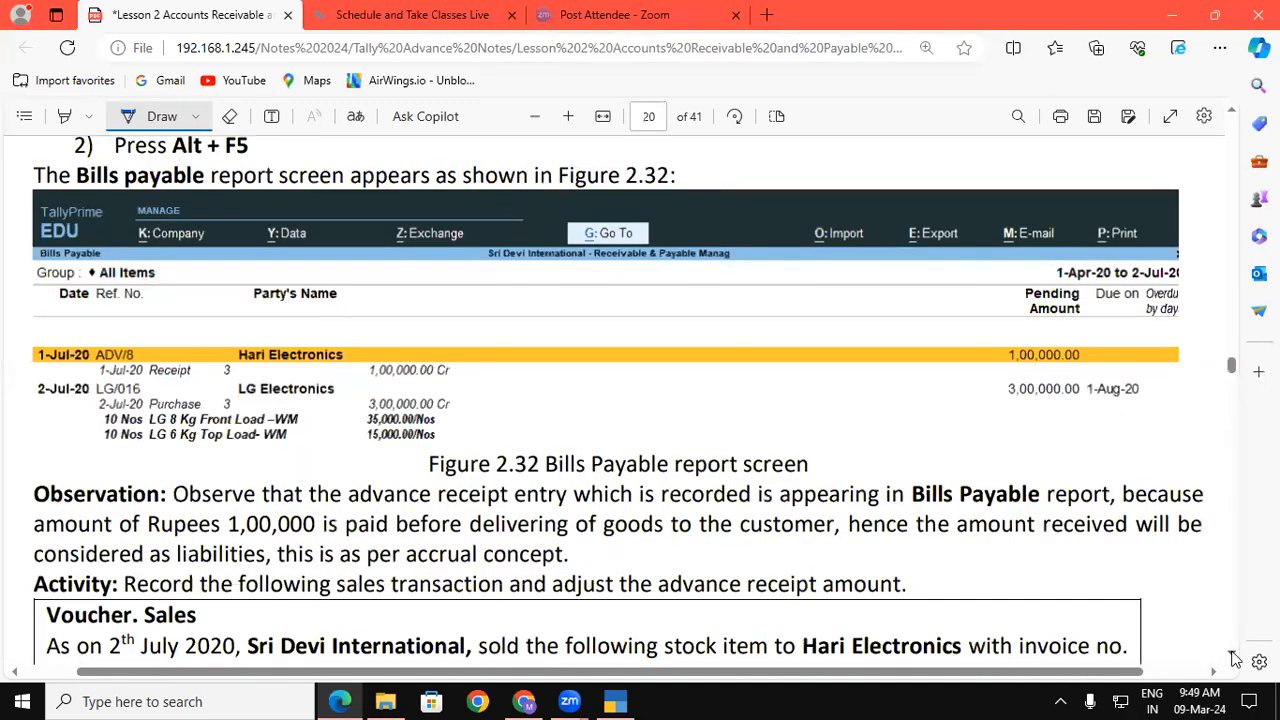
scroll(1236, 658, "down", 8)
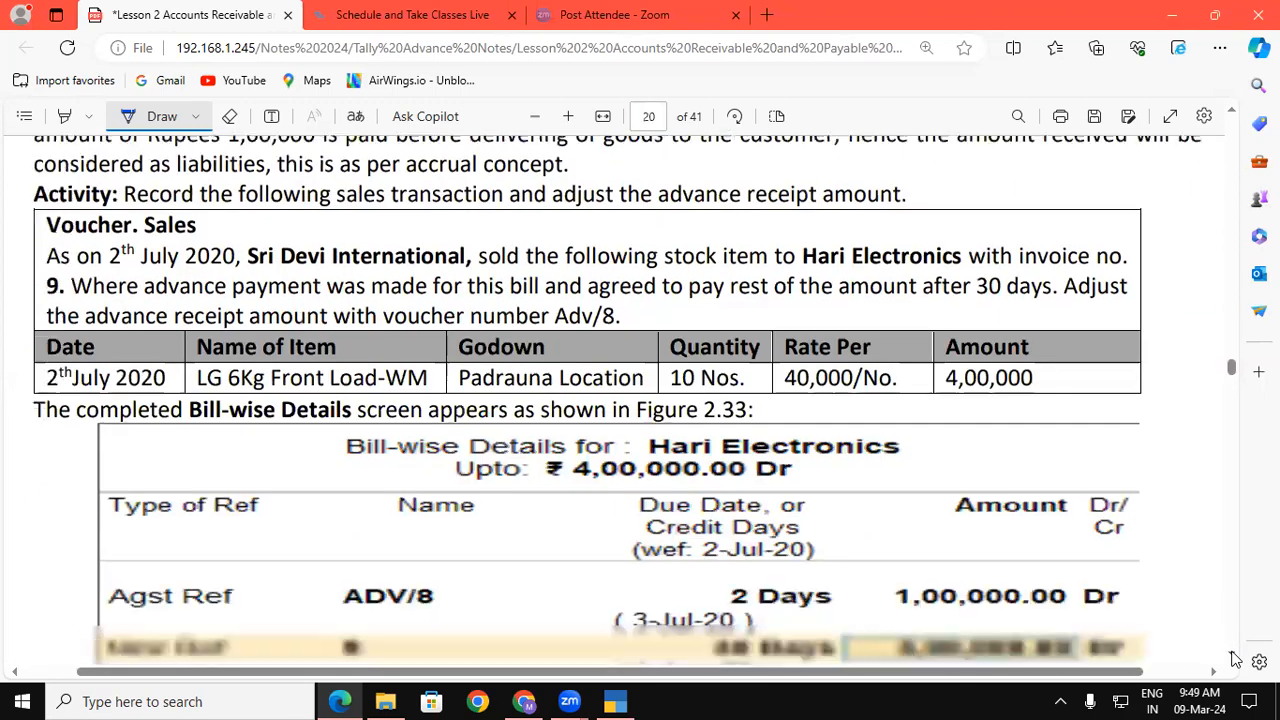
scroll(1236, 658, "down", 8)
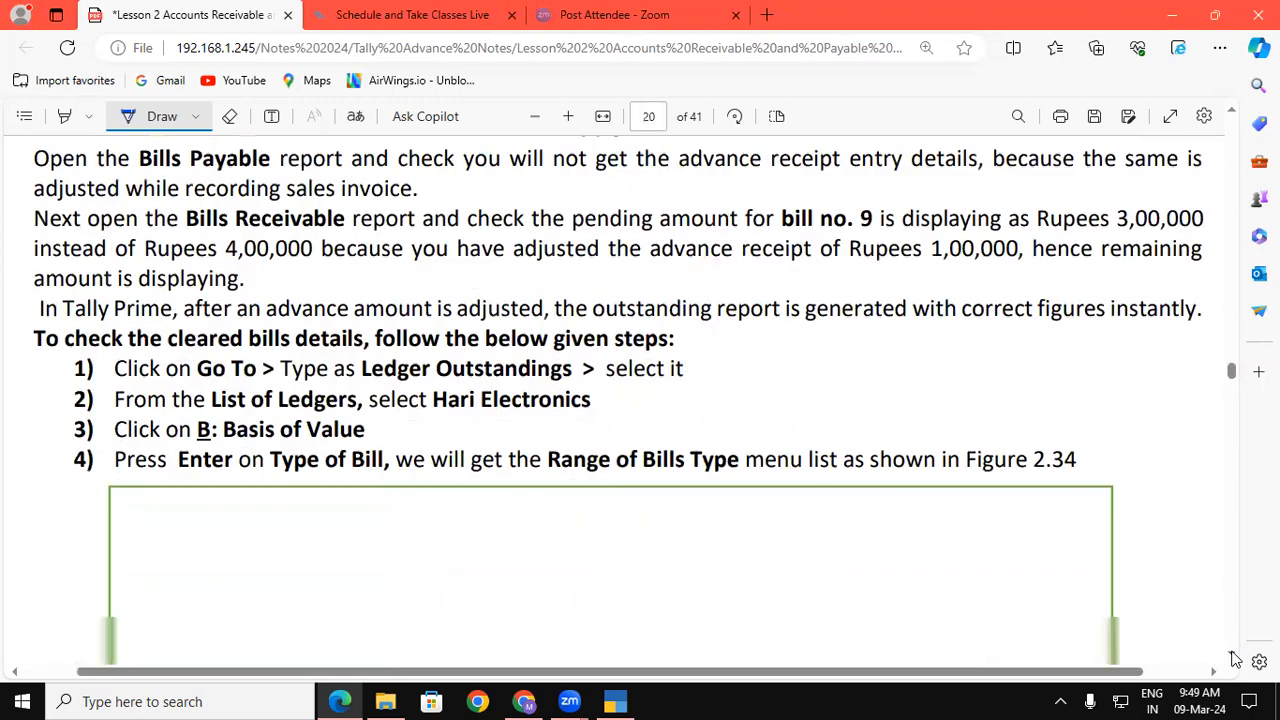
scroll(1236, 658, "down", 1)
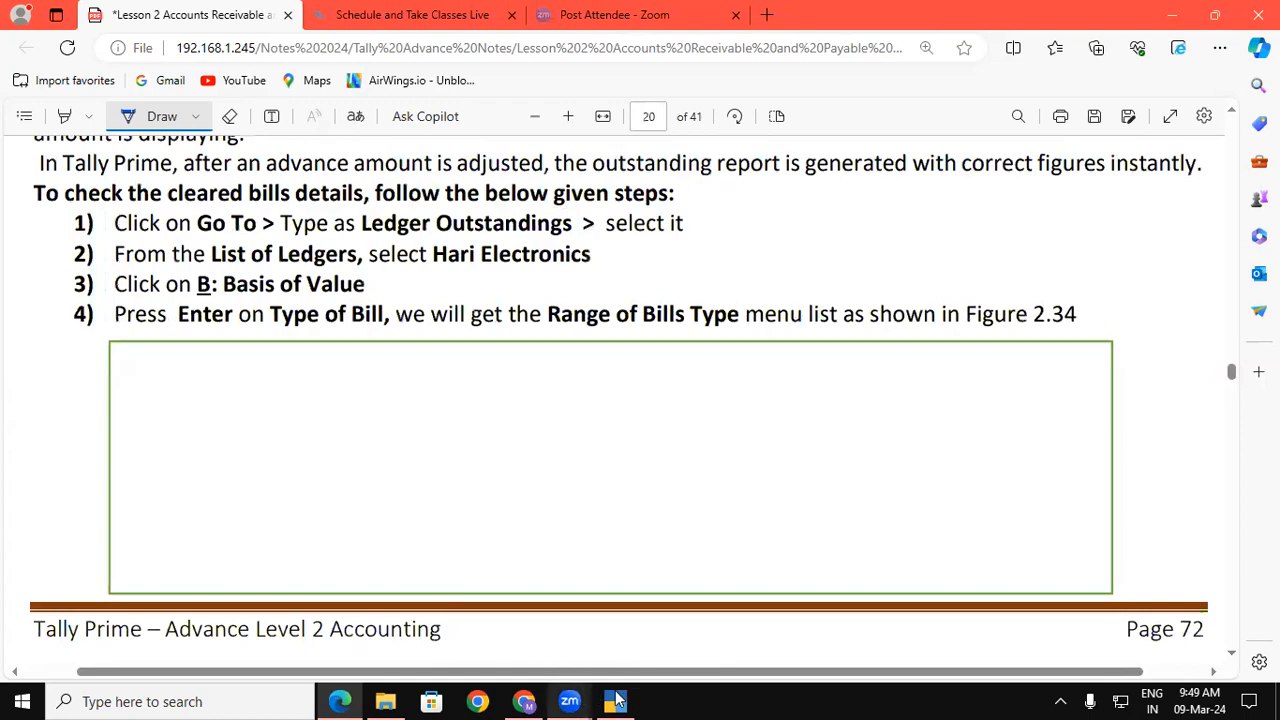
Switch to TallyPrime and open the Bills Receivable report to check the pending amount of bill 9.
left_click(615, 700)
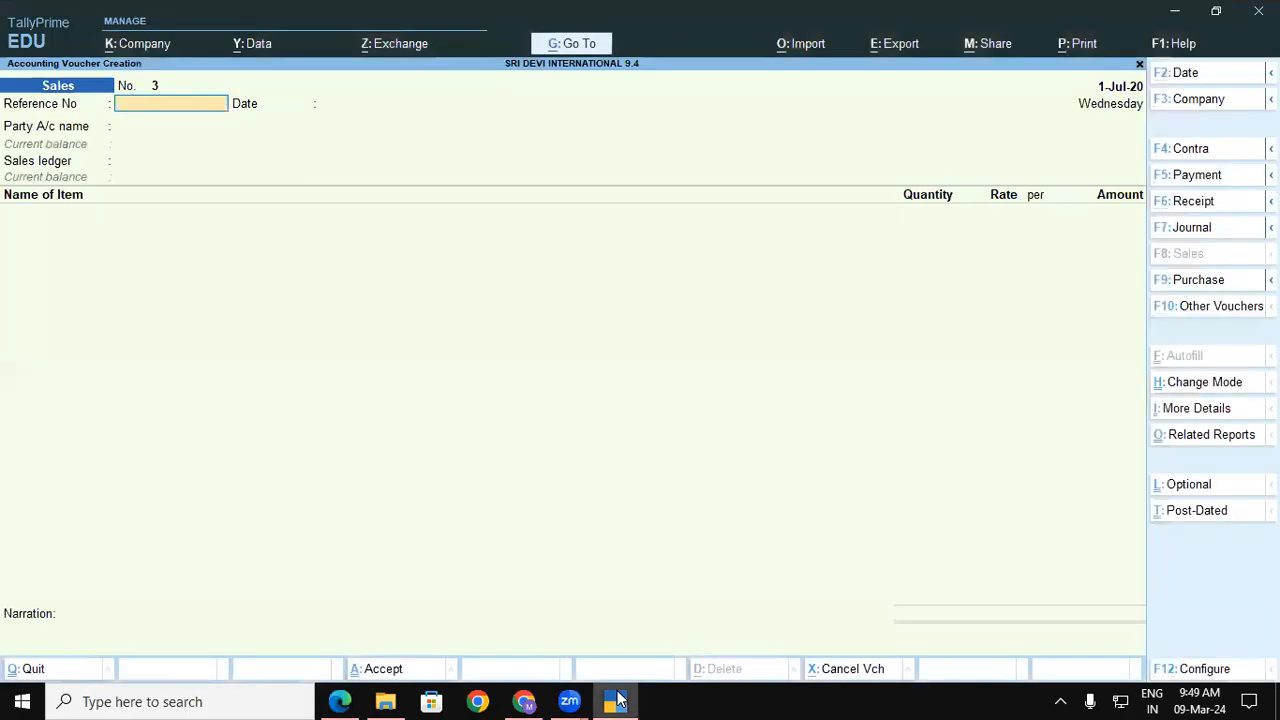
left_click(585, 43)
type("BIL")
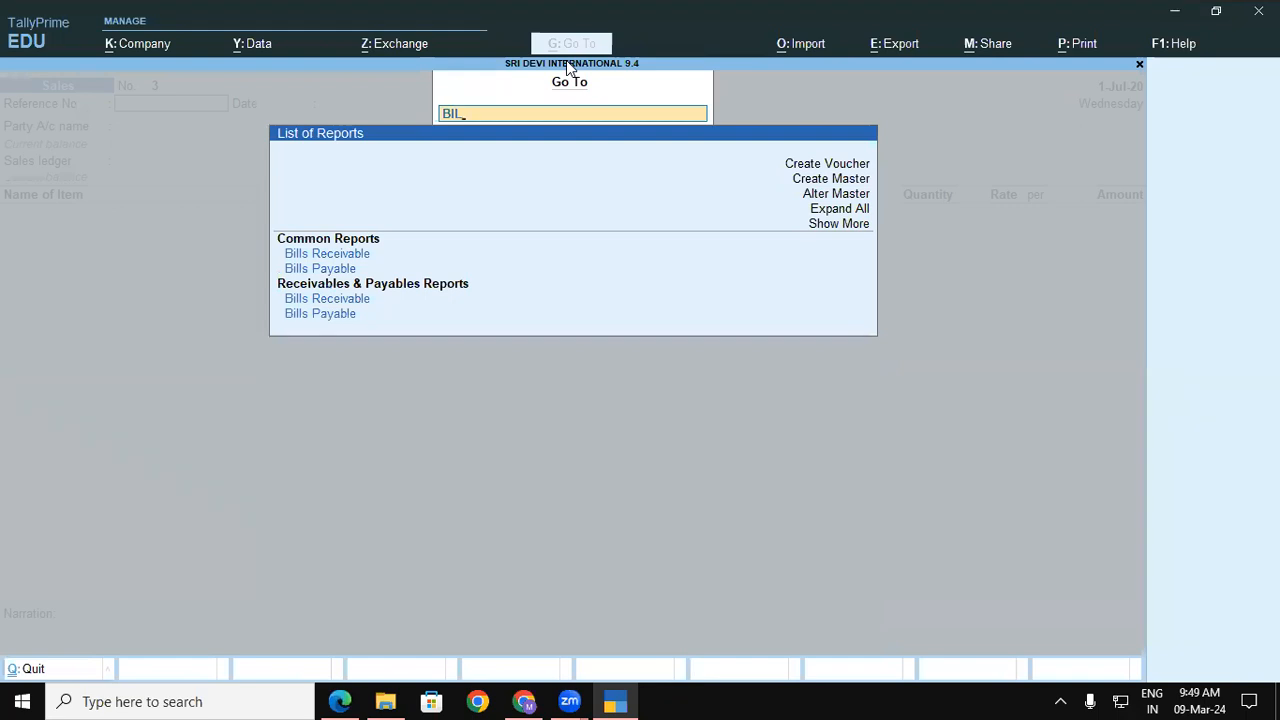
key("Down")
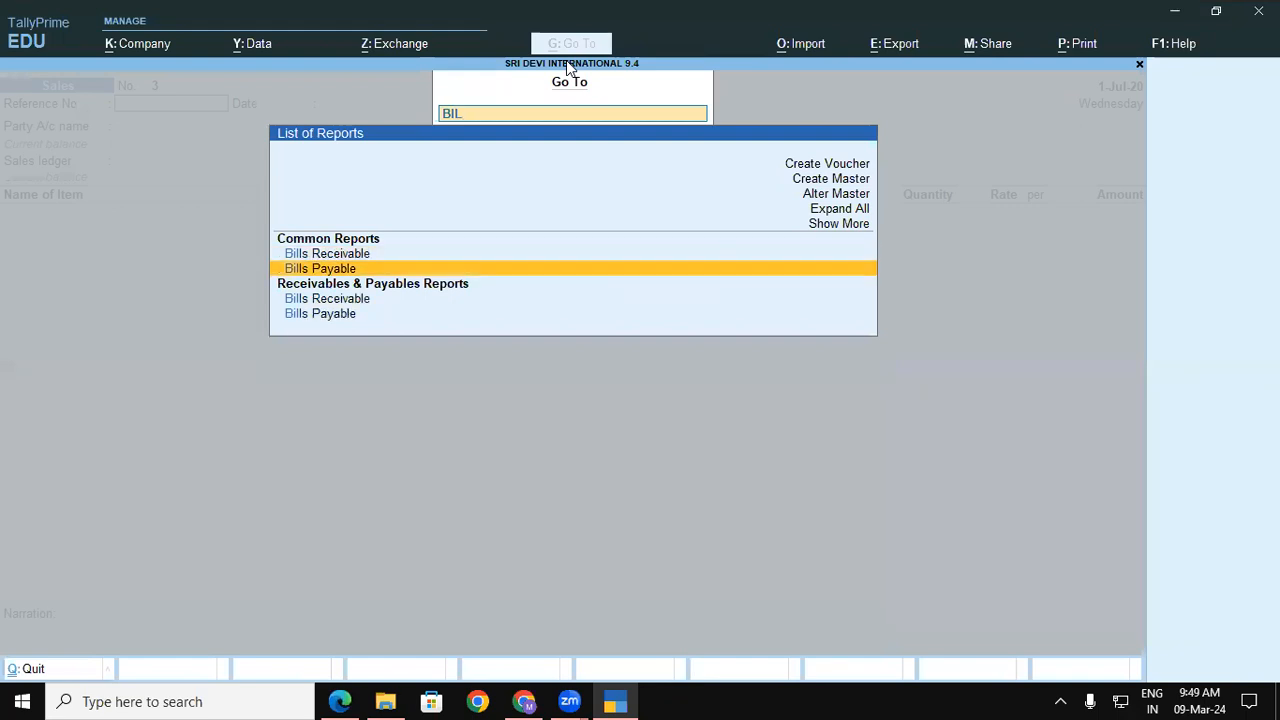
key("Up")
key("Return")
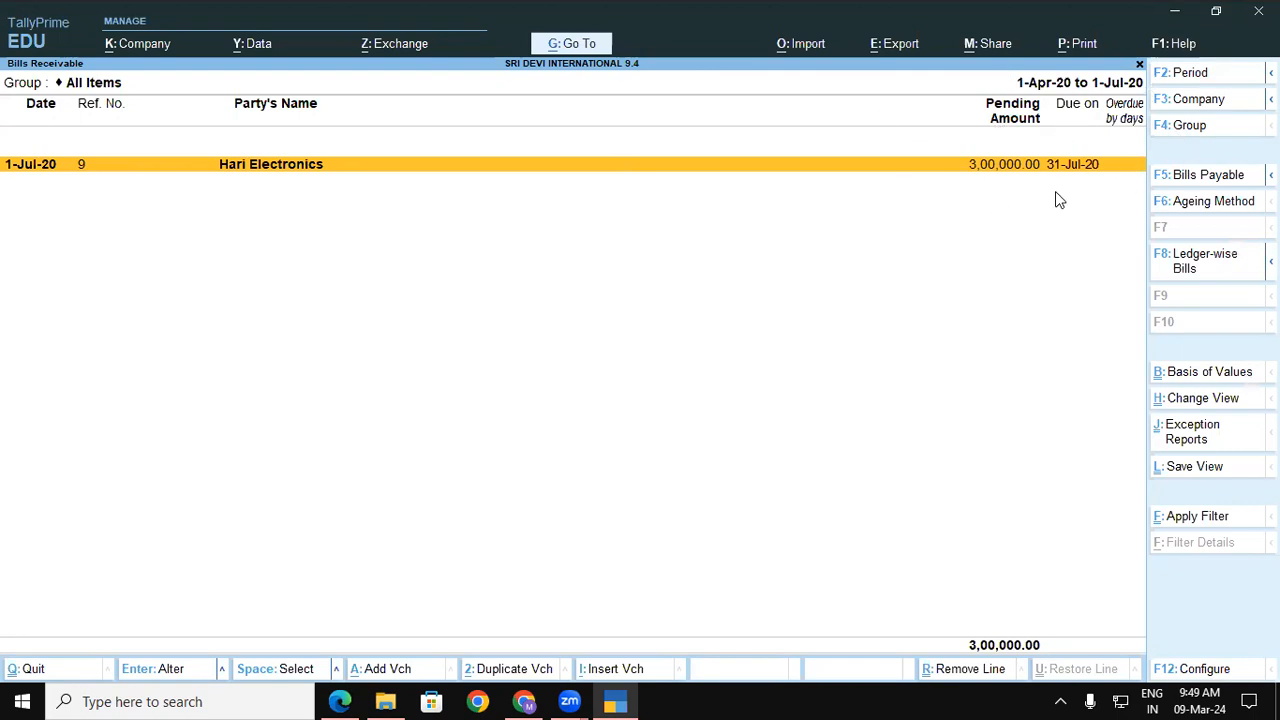
Open the Ledger Outstandings report for Hari Electronics.
left_click(566, 44)
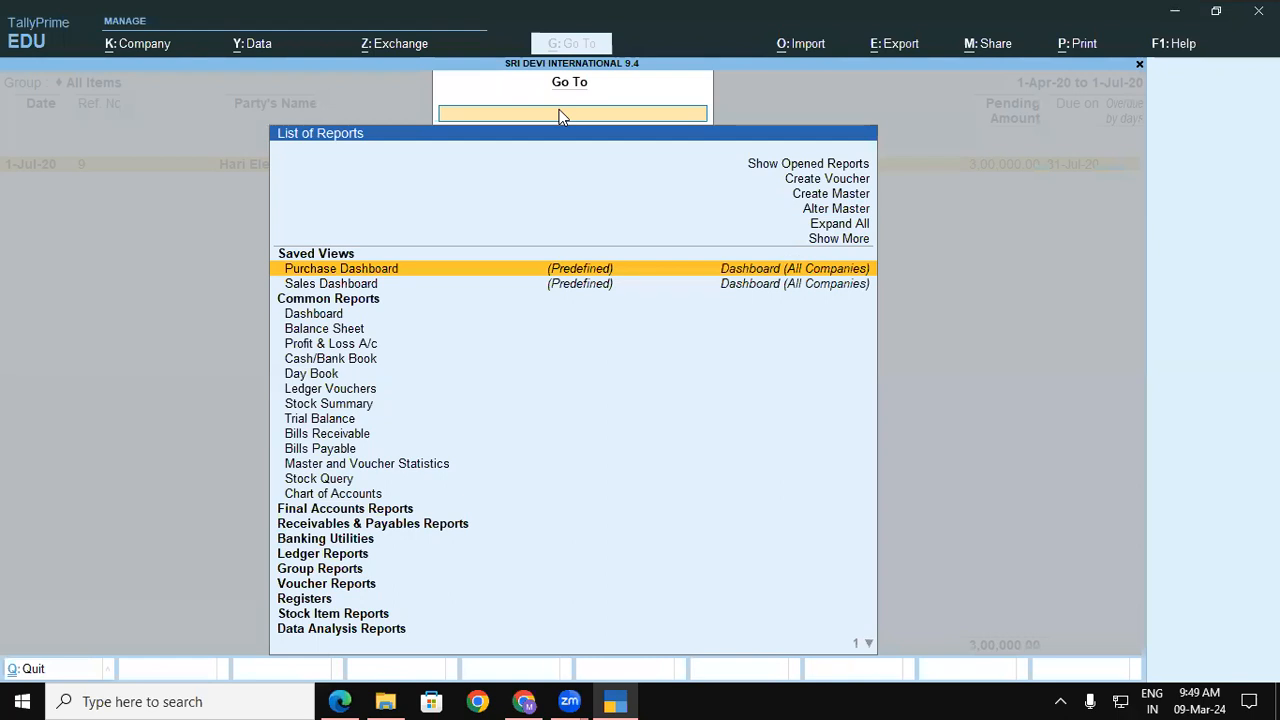
type("LEDGER")
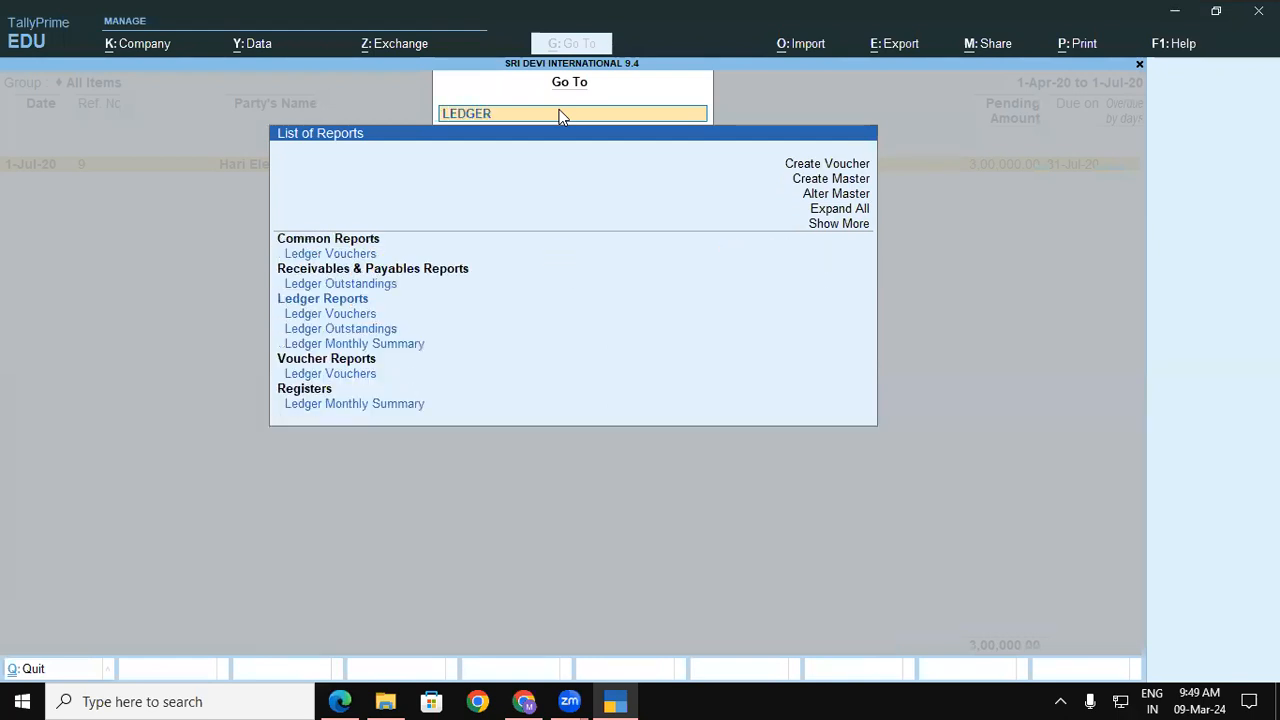
key("Down")
key("Down")
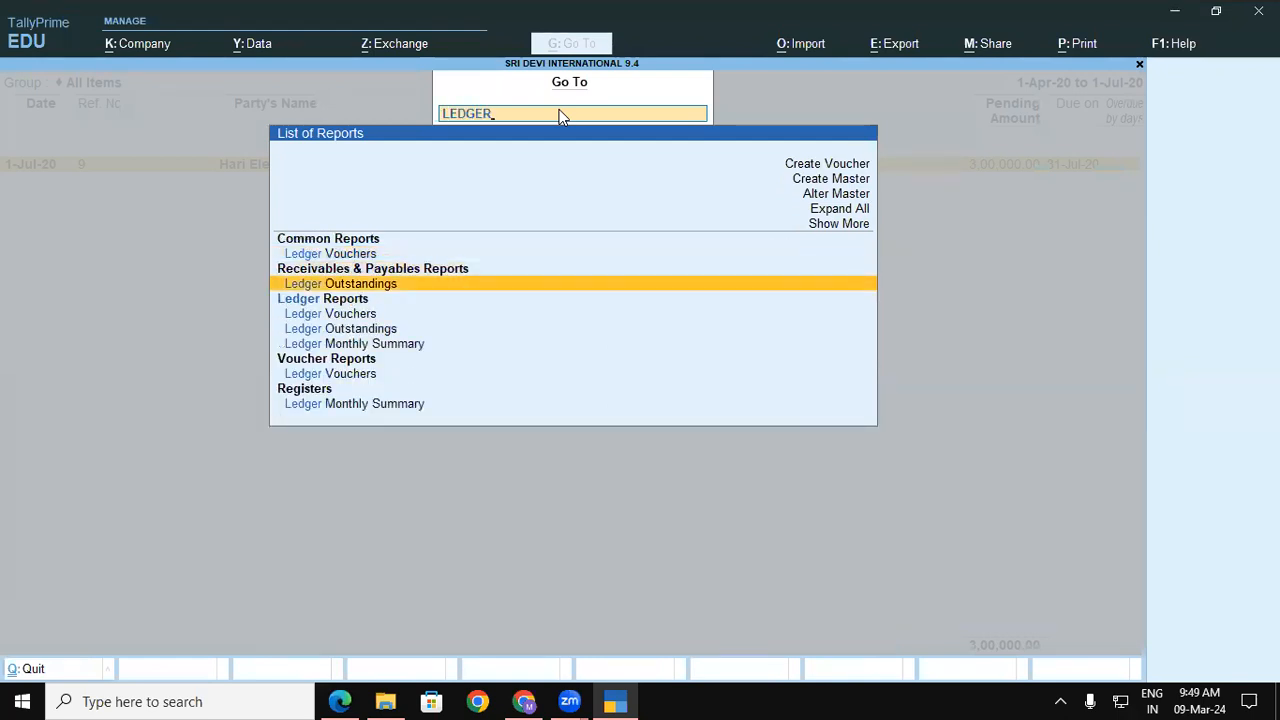
key("Return")
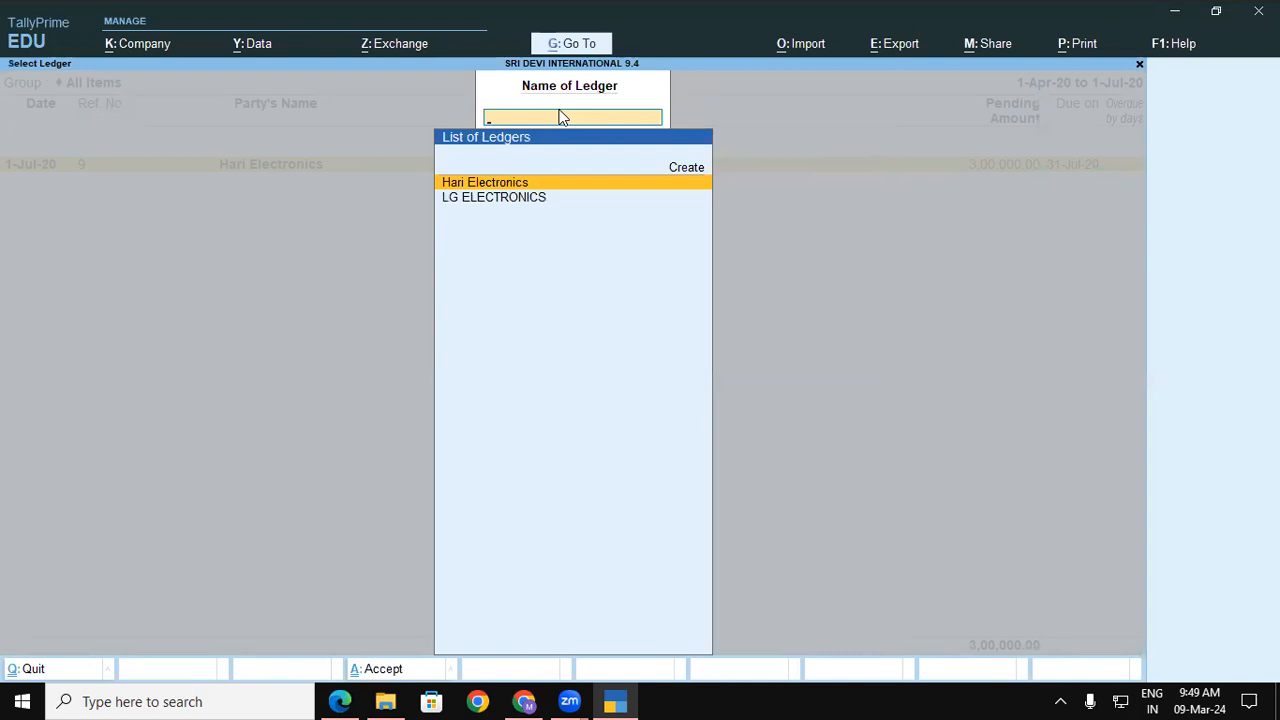
key("Return")
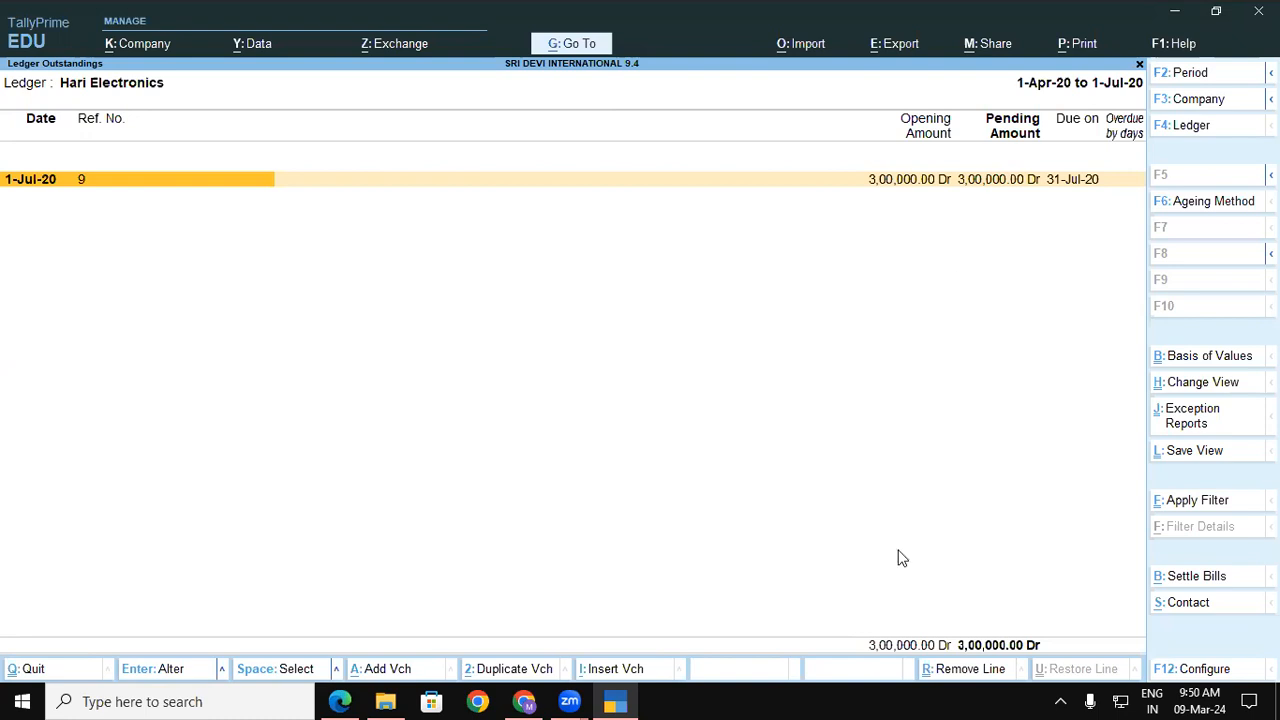
In the lesson PDF, underline the Hari Electronics ledger name in Figure 2.35 and compare the figure with TallyPrime's Ledger Outstandings report.
left_click(355, 701)
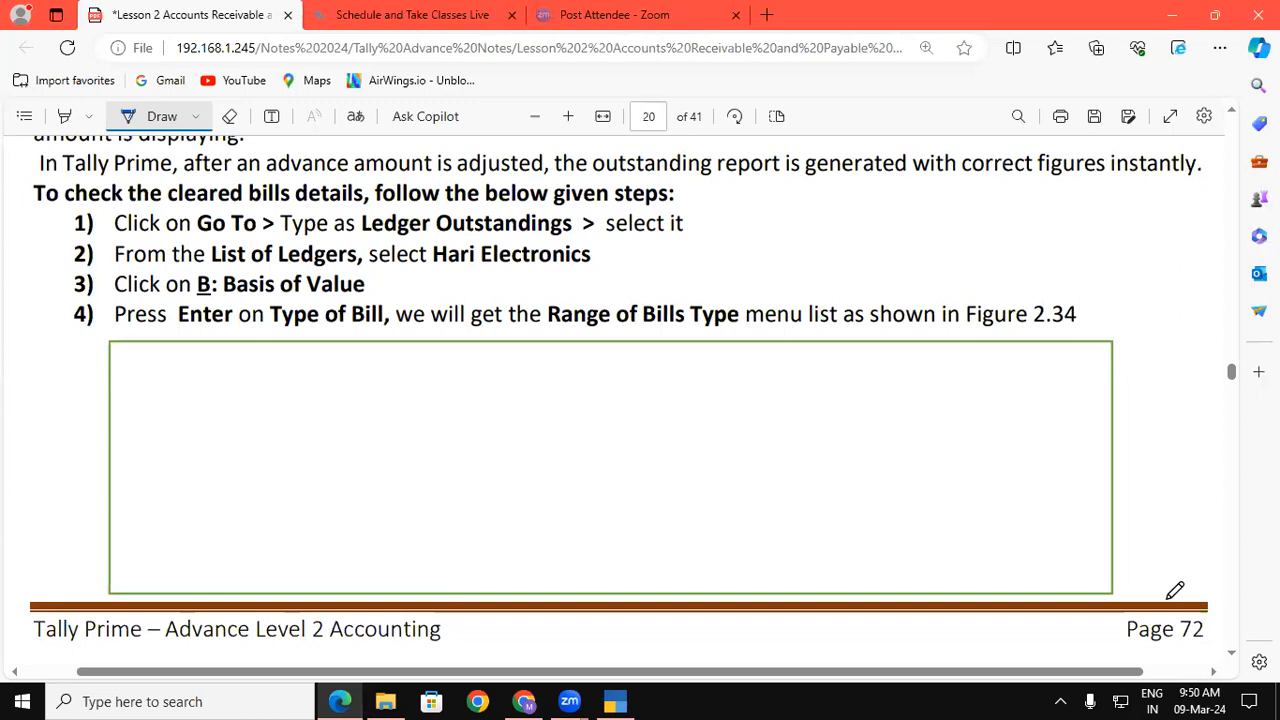
scroll(1236, 658, "down", 4)
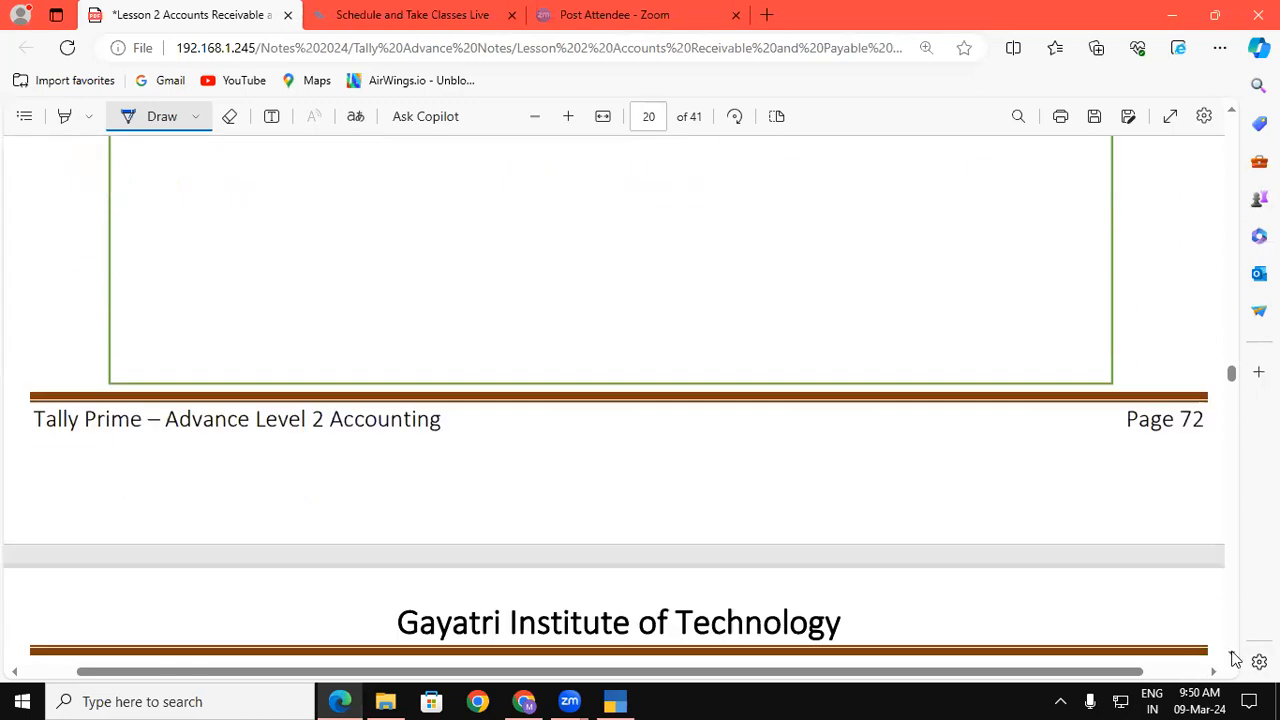
scroll(1236, 658, "down", 8)
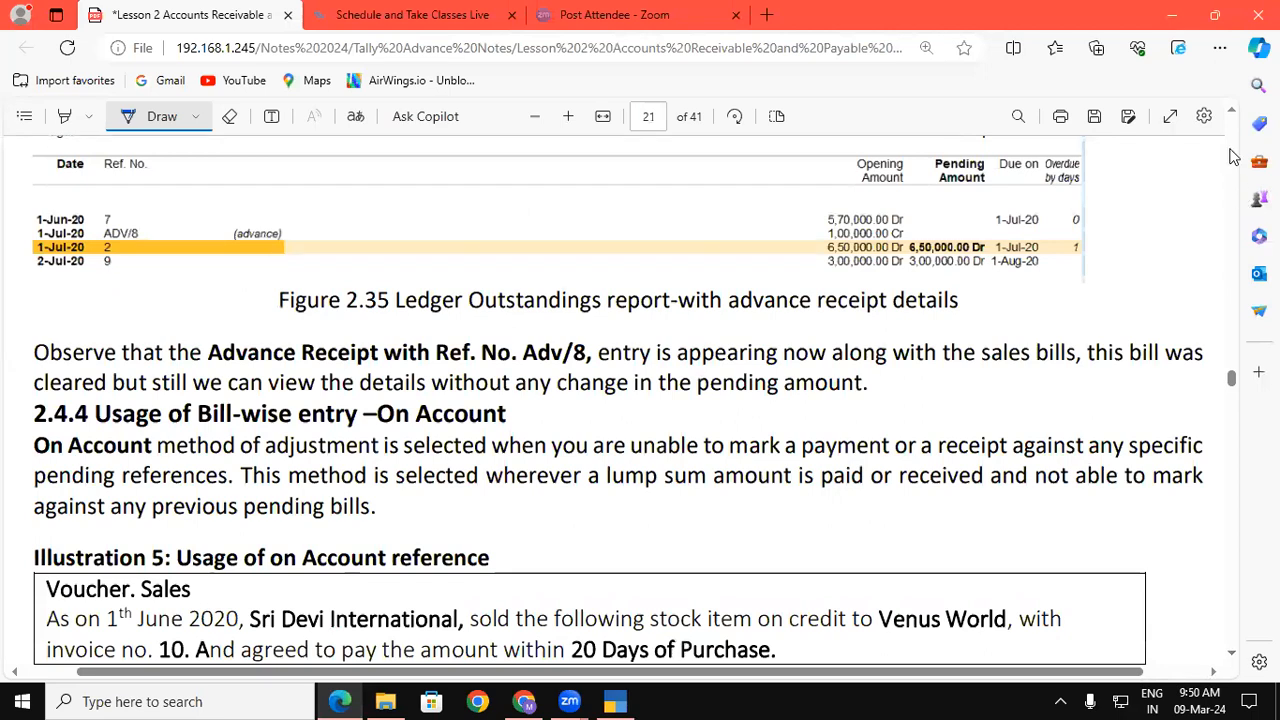
left_click(1234, 116)
left_click(1234, 116)
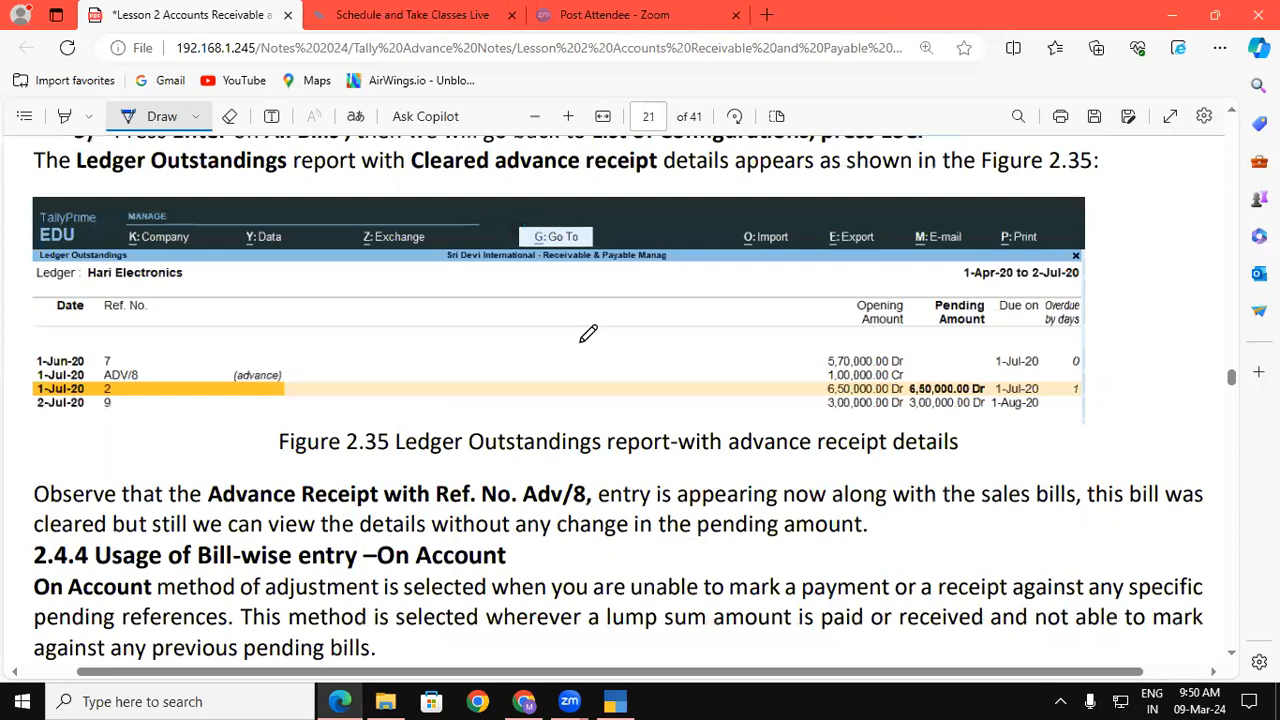
left_click_drag(89, 285, 174, 280)
left_click(610, 701)
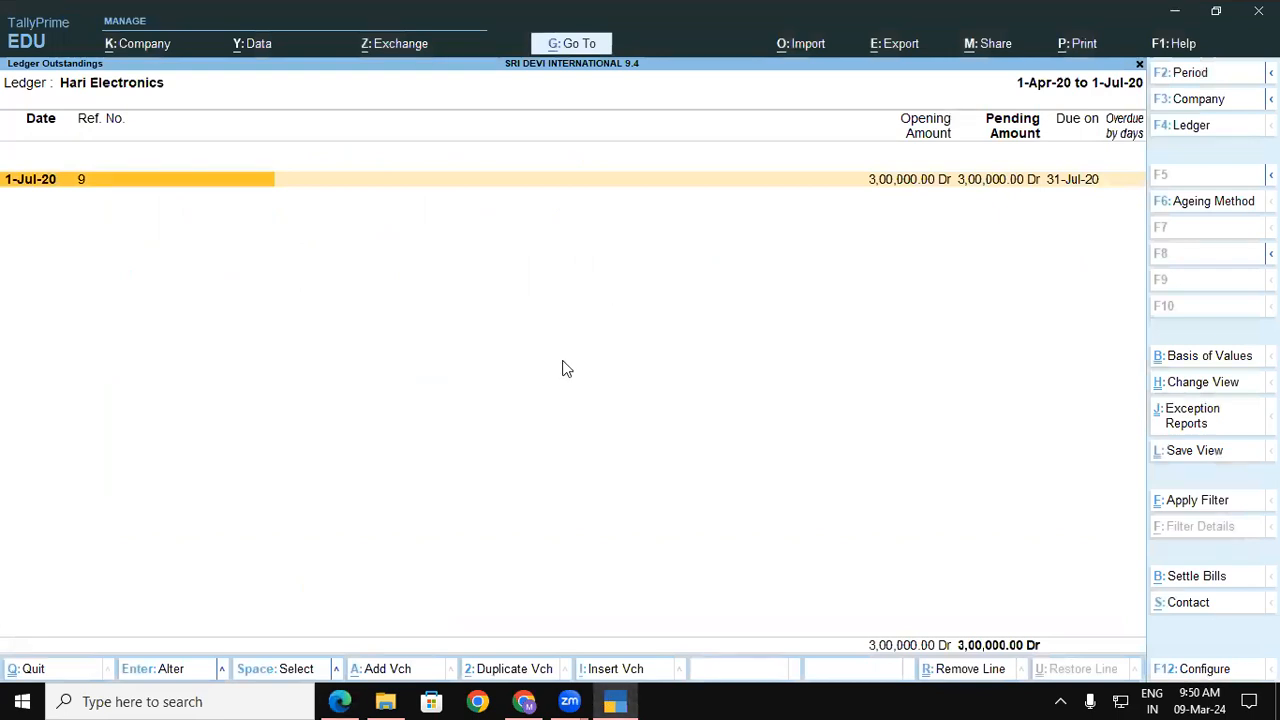
left_click(338, 701)
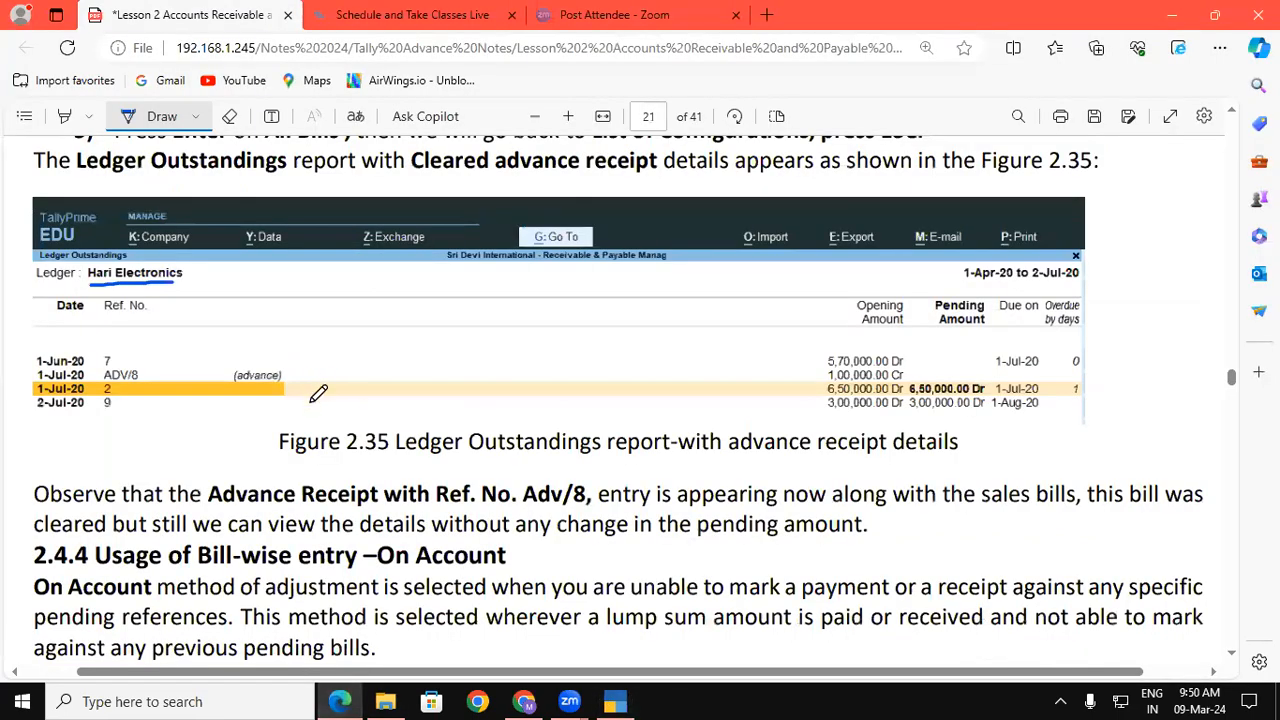
Underline "Advance Receipt" and "Adv/8" in the observation below Figure 2.35.
scroll(1234, 662, "down", 2)
scroll(1234, 662, "down", 4)
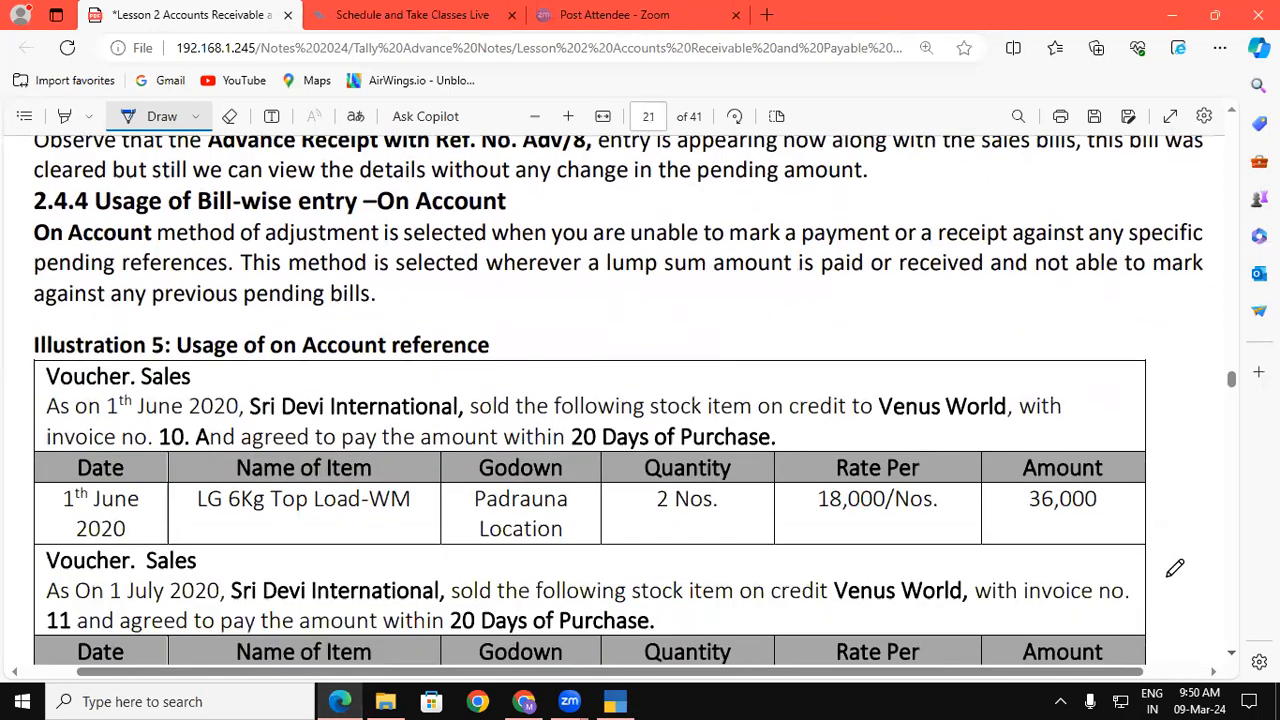
left_click_drag(208, 152, 381, 152)
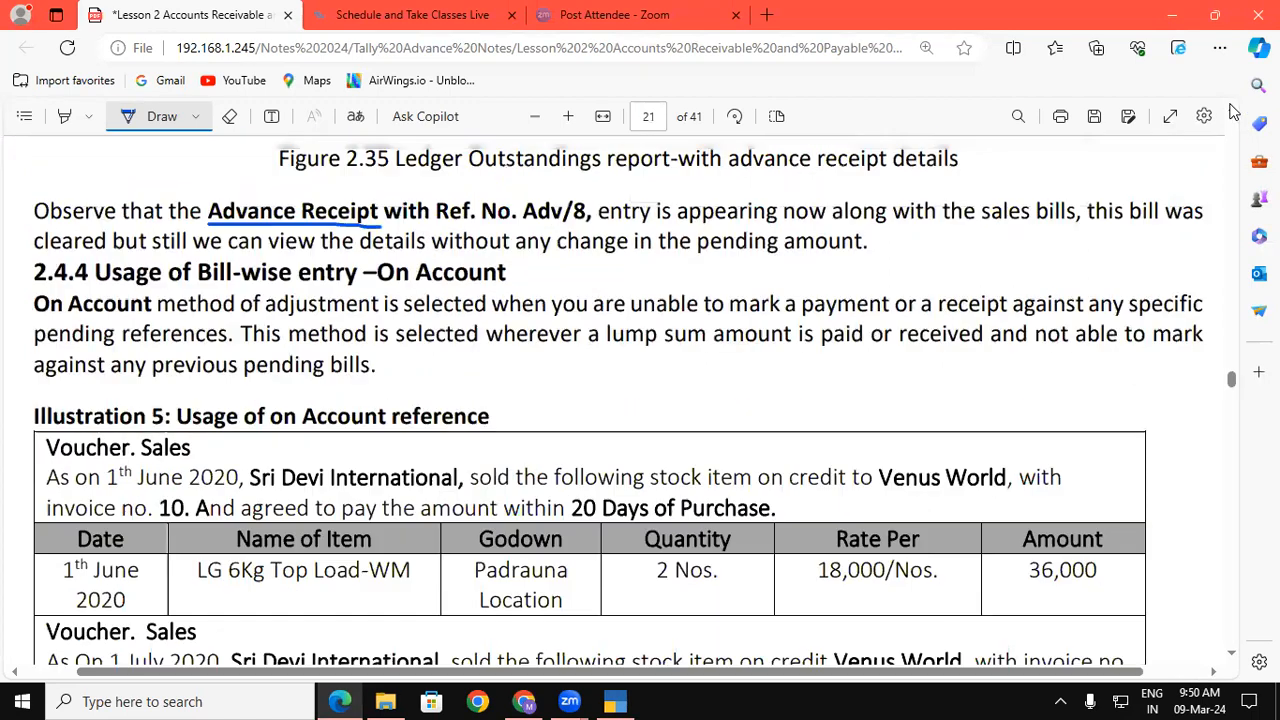
scroll(228, 336, "up", 3)
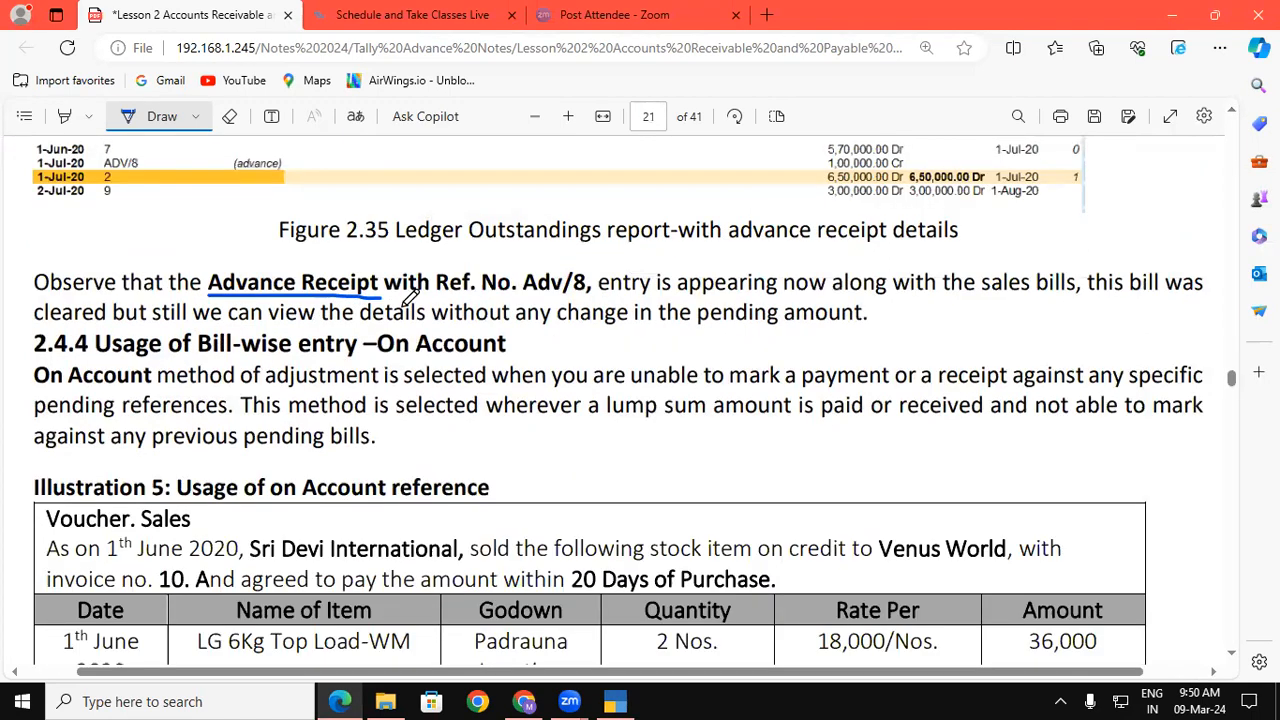
left_click_drag(522, 296, 586, 296)
In the page 20 sales activity, box invoice number 9 and underline the LG 6Kg Front Load-WM item, its quantity and its 40,000 rate.
left_click(1231, 111)
left_click(1232, 114)
left_click(1232, 114)
left_click(1232, 115)
left_click(1232, 115)
left_click(1233, 116)
left_click(1233, 116)
left_click(1233, 116)
left_click(1233, 116)
left_click(1233, 116)
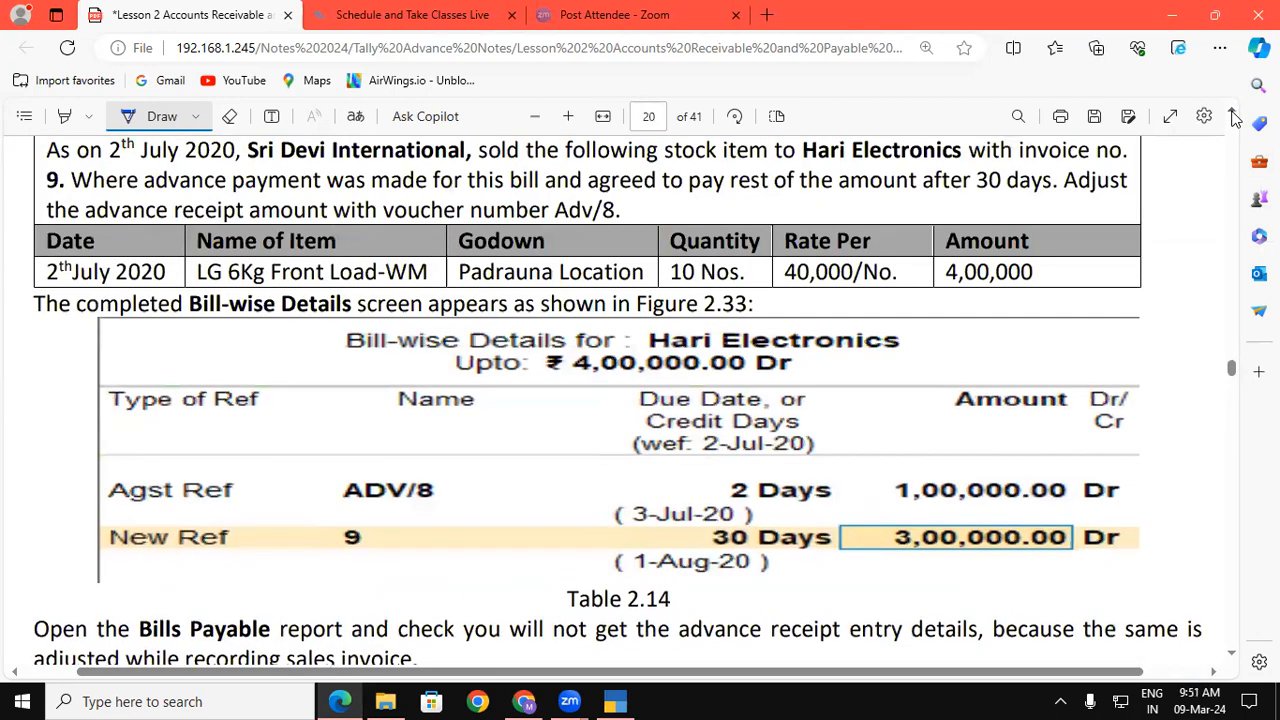
left_click(1233, 116)
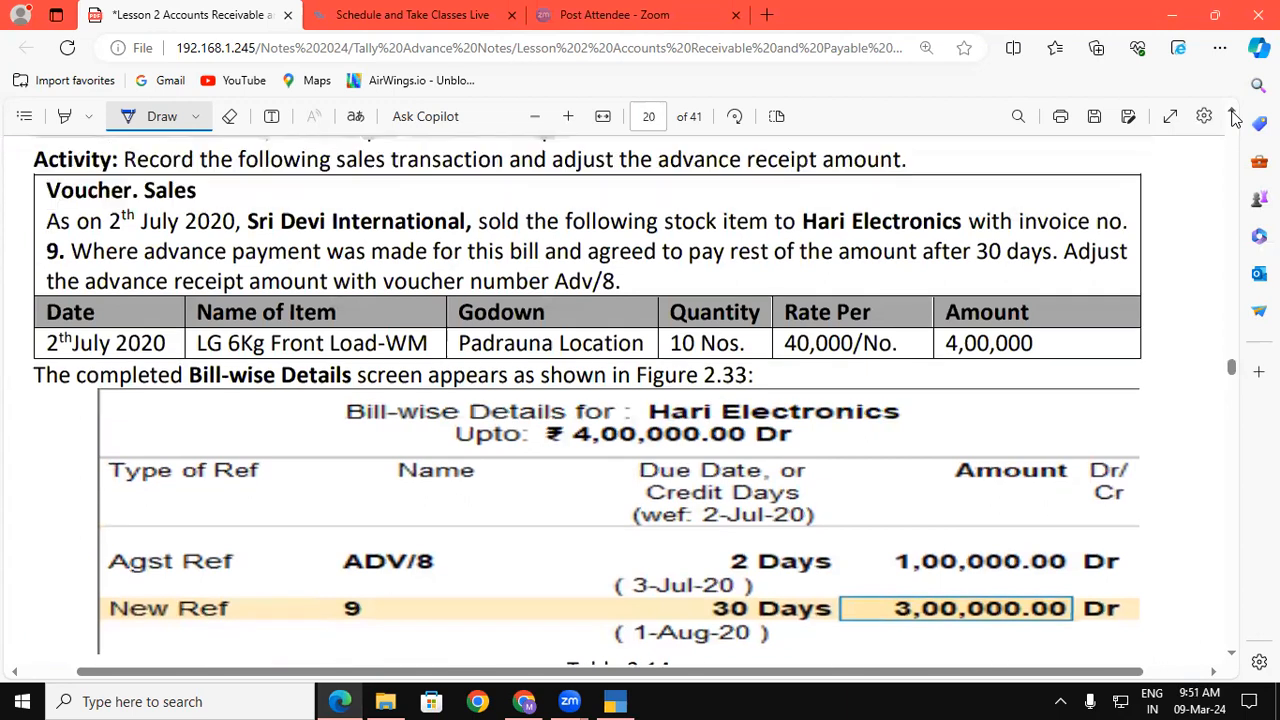
left_click(1233, 116)
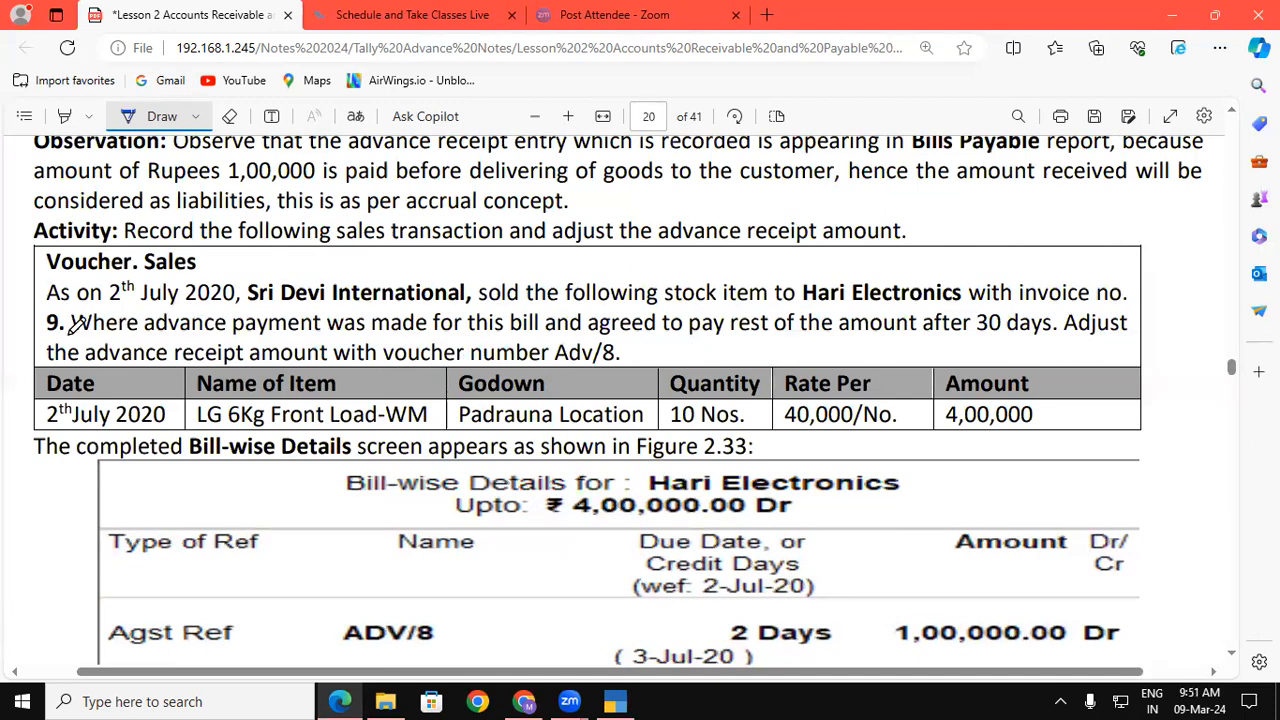
mouse_move(66, 337)
left_mouse_down()
mouse_move(44, 334)
mouse_move(62, 336)
mouse_move(69, 307)
mouse_move(40, 312)
mouse_move(55, 338)
left_mouse_up()
left_click_drag(222, 429, 386, 430)
left_click_drag(706, 429, 855, 428)
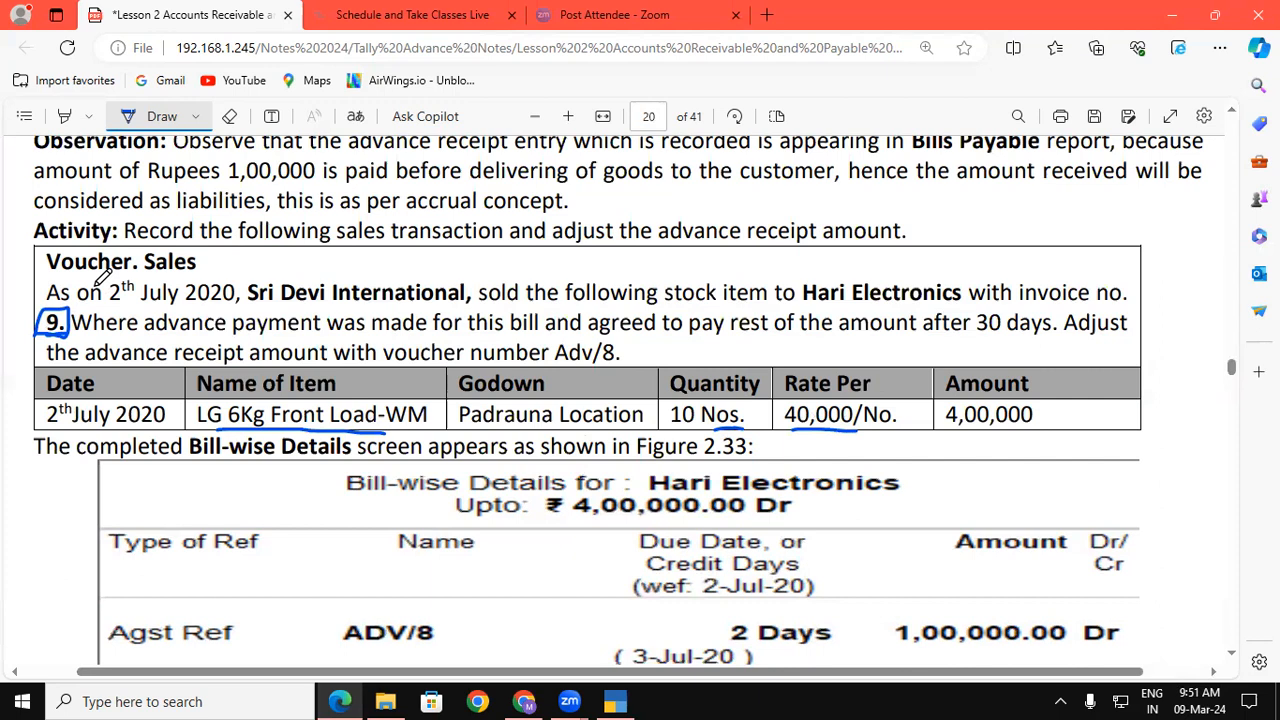
mouse_move(35, 336)
left_mouse_down()
mouse_move(68, 336)
mouse_move(28, 338)
left_mouse_up()
Handwrite an N over an A with an underline above the Illustration 5 sales voucher text in the On Account section.
scroll(1233, 658, "down", 5)
scroll(1233, 658, "down", 15)
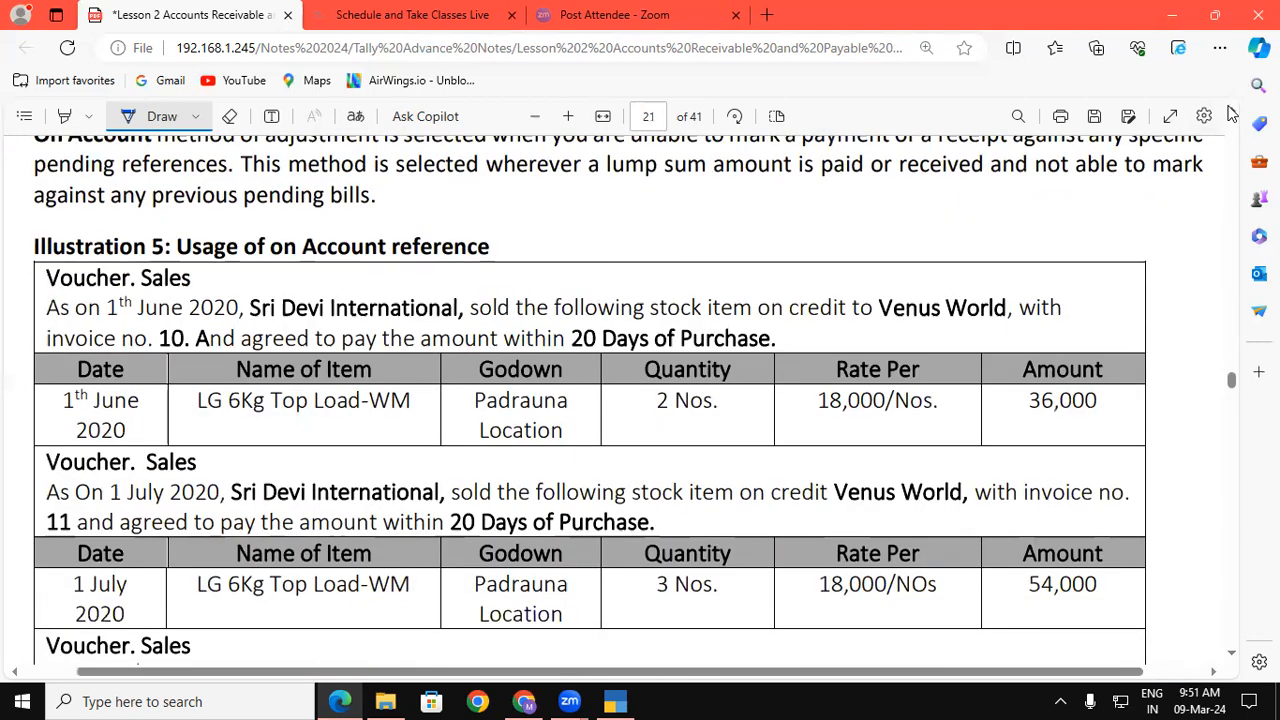
scroll(1232, 113, "up", 2)
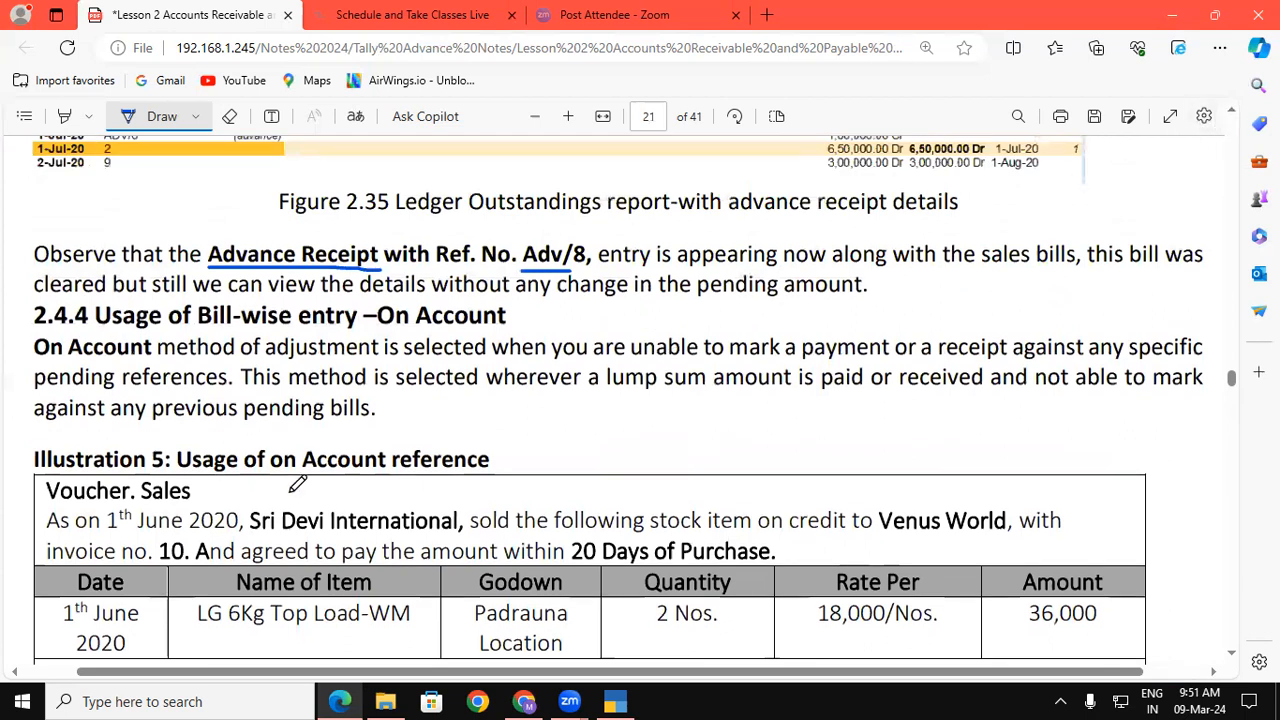
left_click_drag(813, 416, 835, 405)
mouse_move(797, 445)
left_mouse_down()
mouse_move(839, 439)
mouse_move(822, 446)
mouse_move(845, 467)
left_mouse_up()
left_click_drag(786, 499, 878, 484)
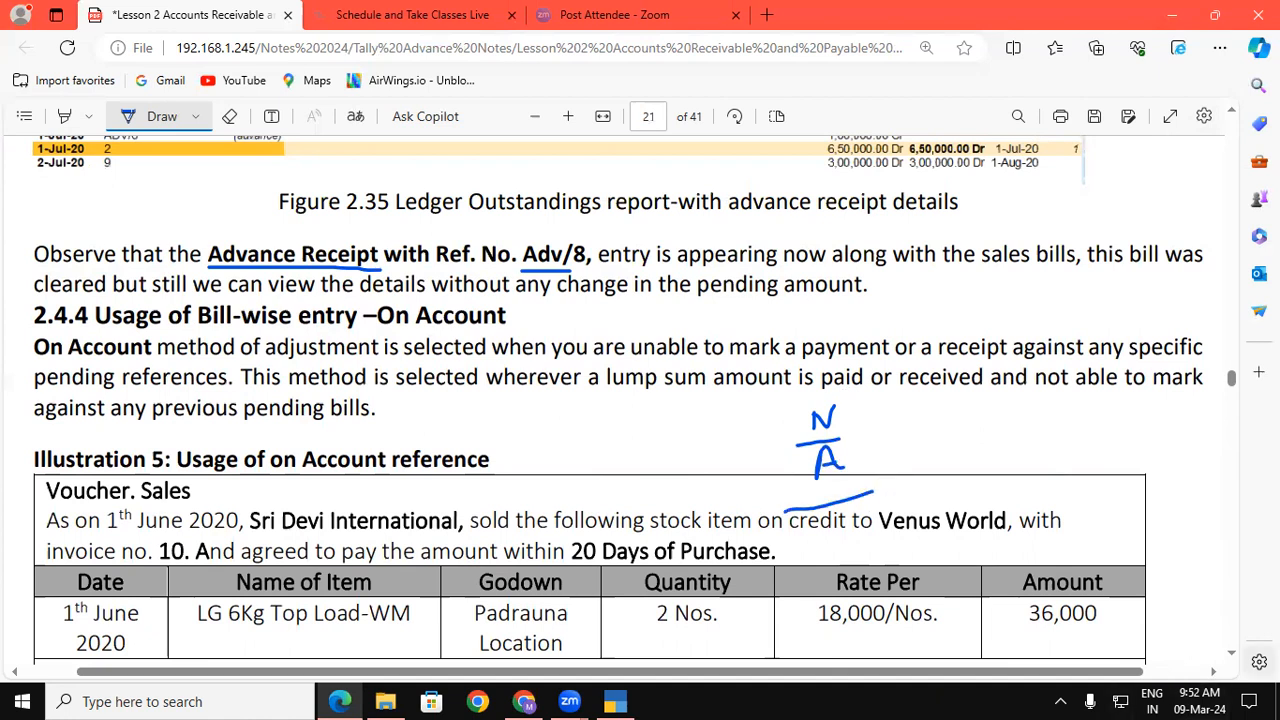
Underline "On Account" and the section number 2.4.4 in the heading, and switch to the Schedule and Take Classes Live page.
scroll(800, 450, "down", 3)
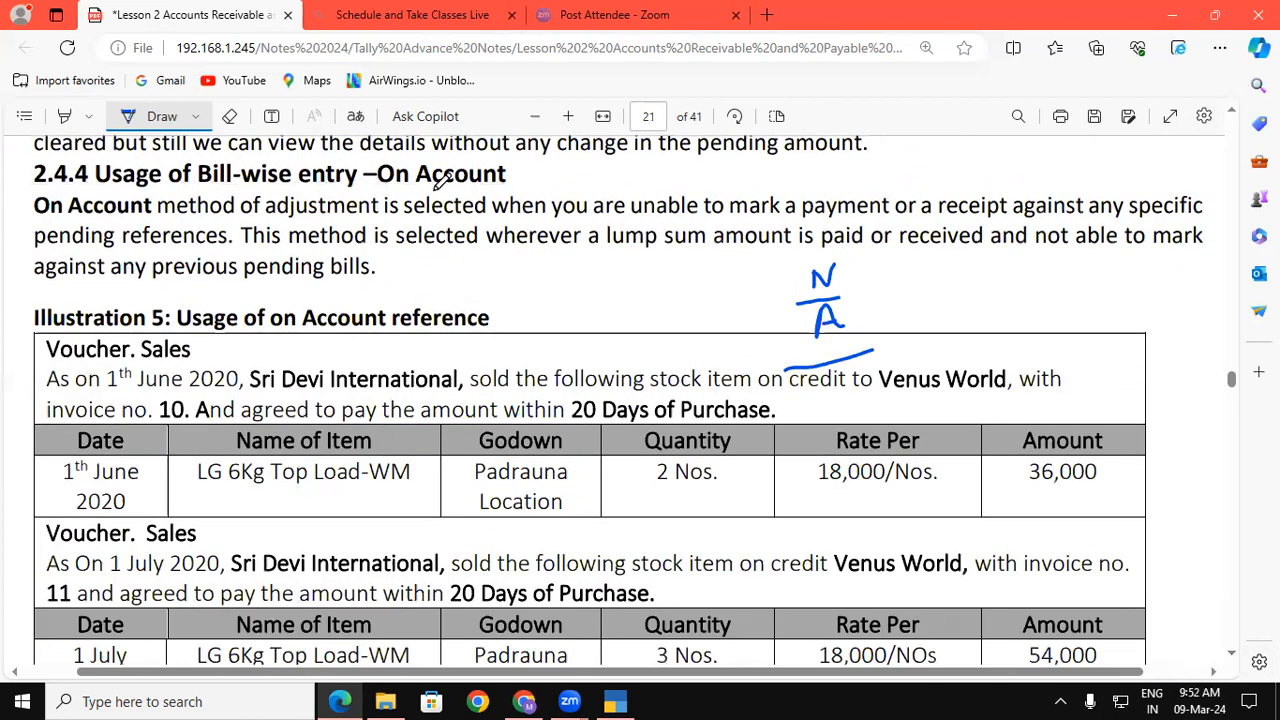
left_click_drag(376, 185, 508, 185)
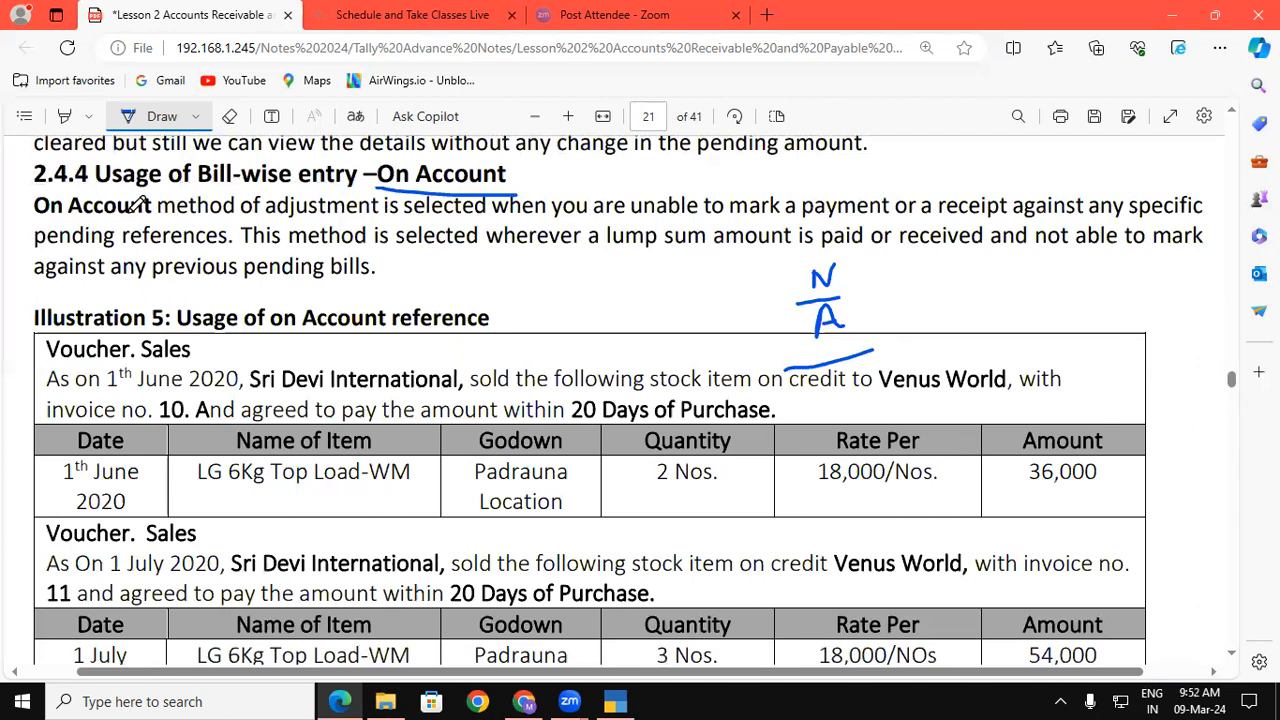
left_click_drag(34, 186, 100, 184)
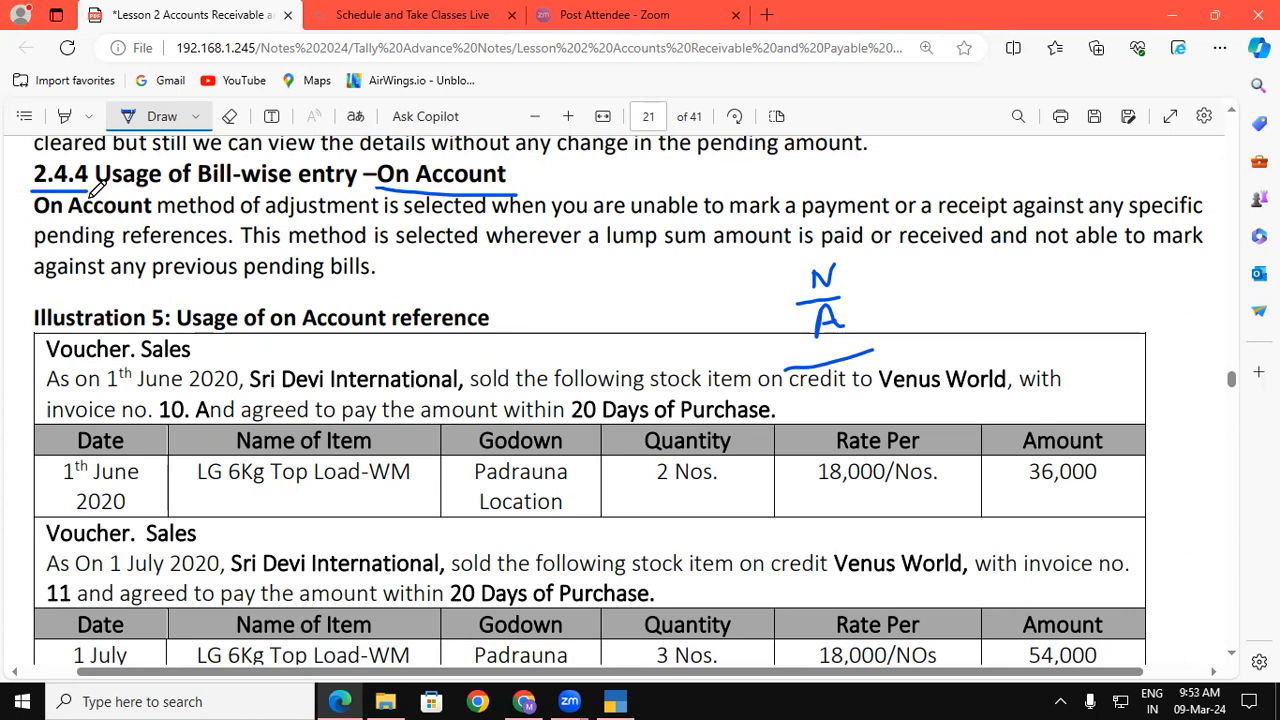
left_click(420, 10)
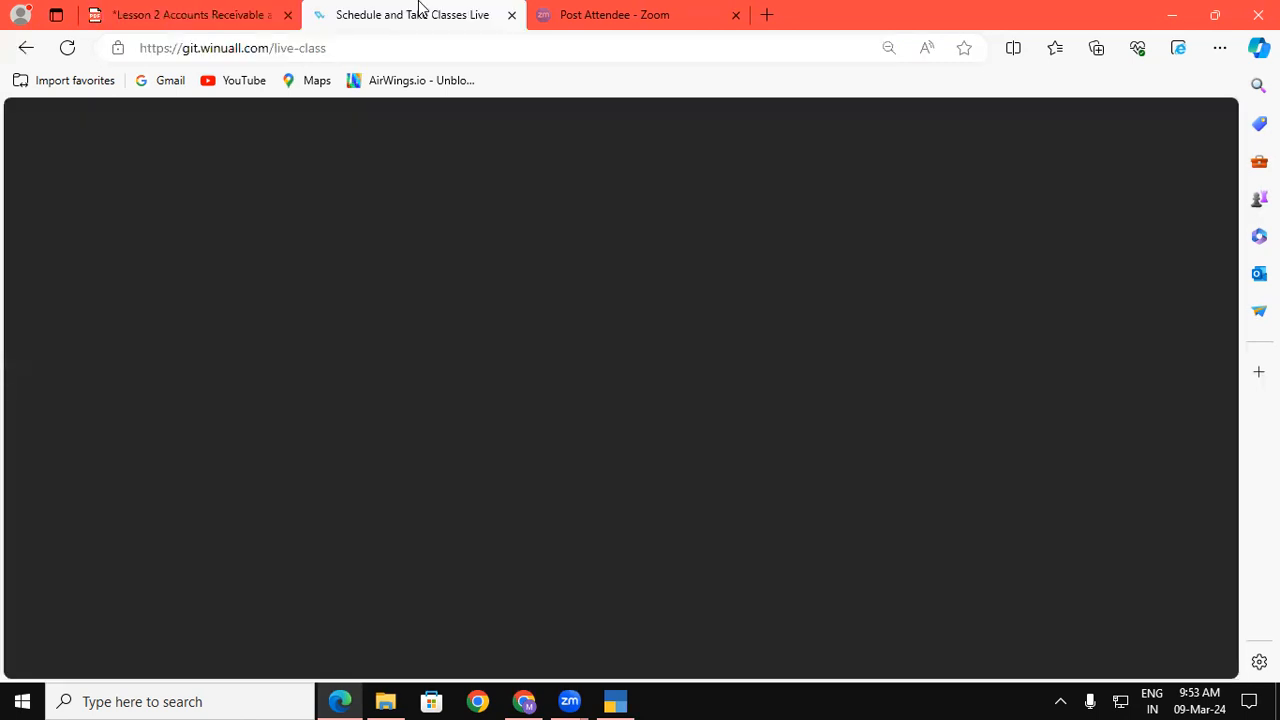